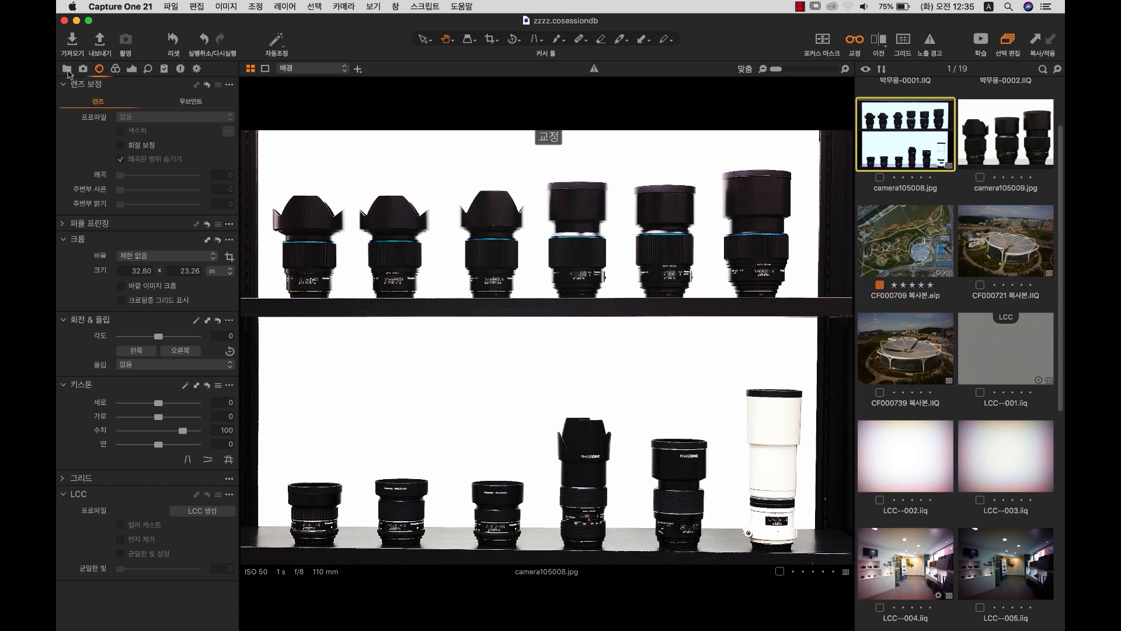
pyautogui.click(68, 70)
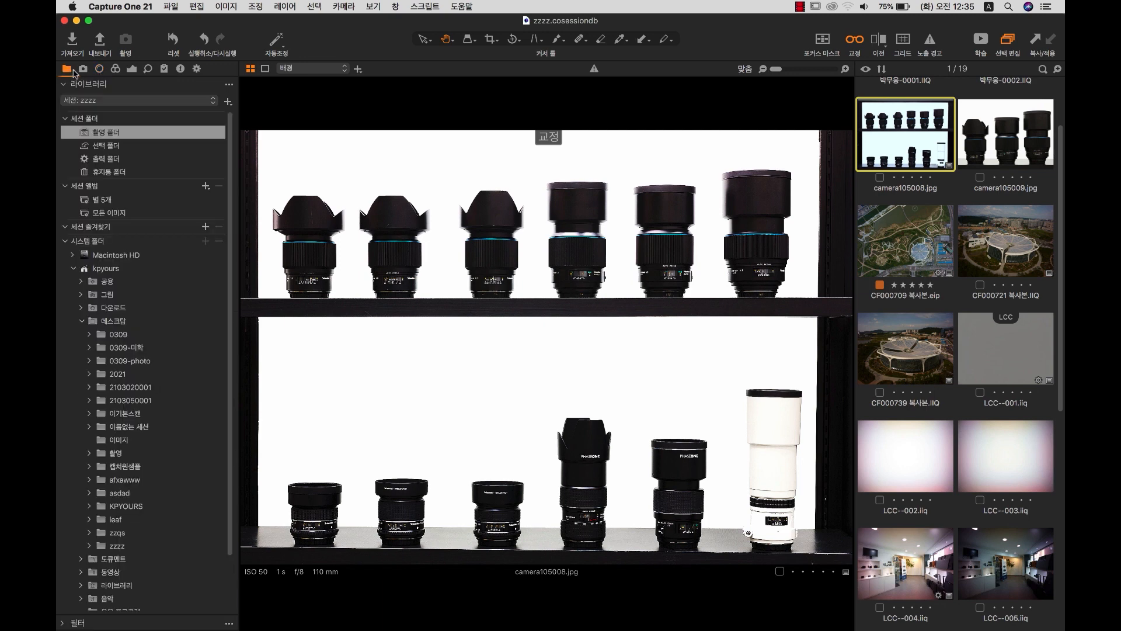
pyautogui.click(84, 69)
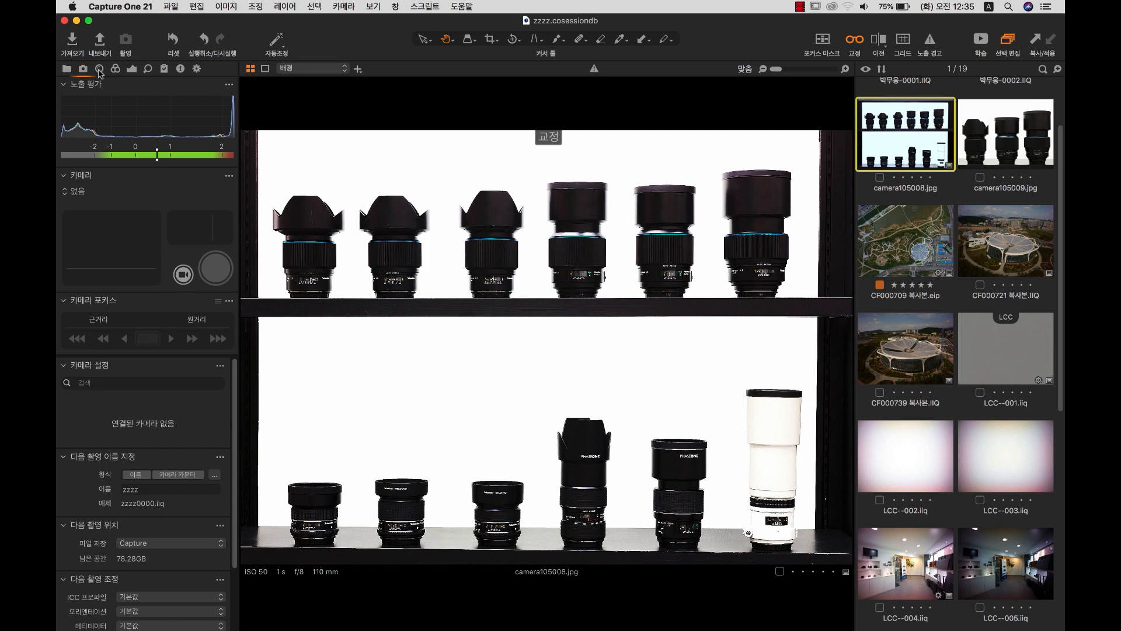
pyautogui.click(99, 69)
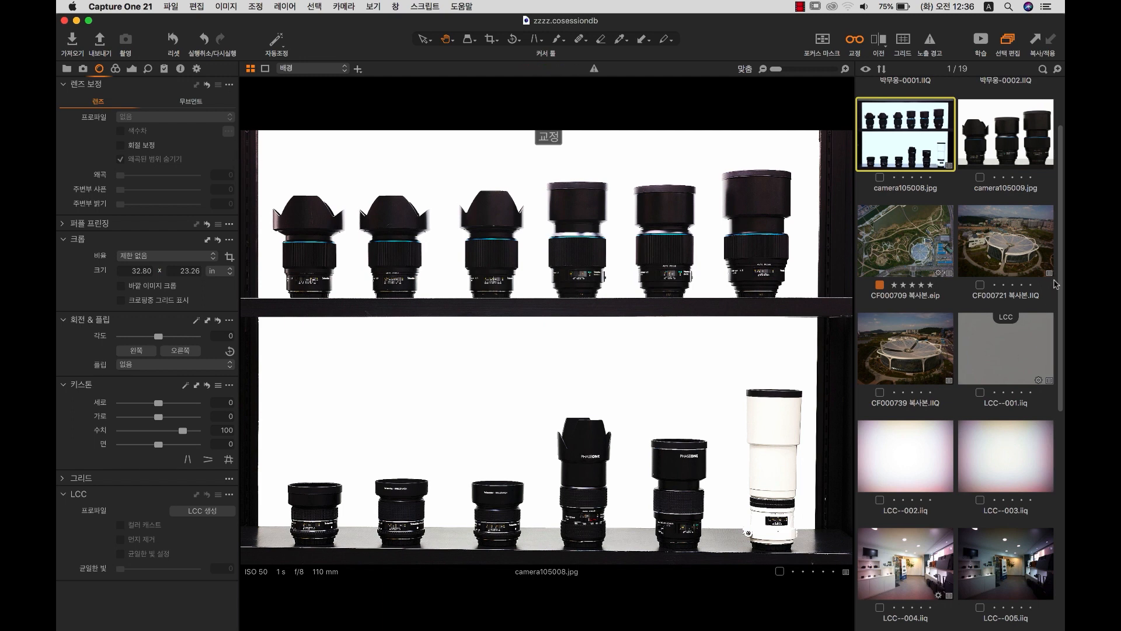
# Open the ALPA camera photo zDSC0562 and the portrait zK31A9033 1.CR2 from the end of the session's images.
pyautogui.scroll(-1, 1058, 286)
pyautogui.scroll(3, 1062, 285)
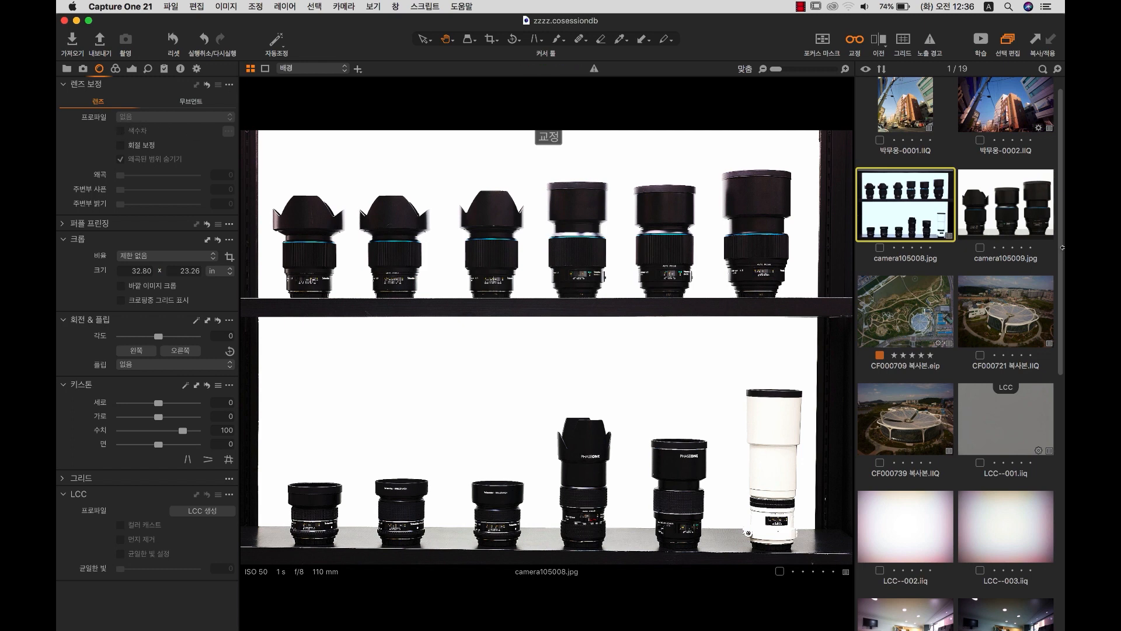
pyautogui.moveTo(1060, 241); pyautogui.dragTo(1043, 480)
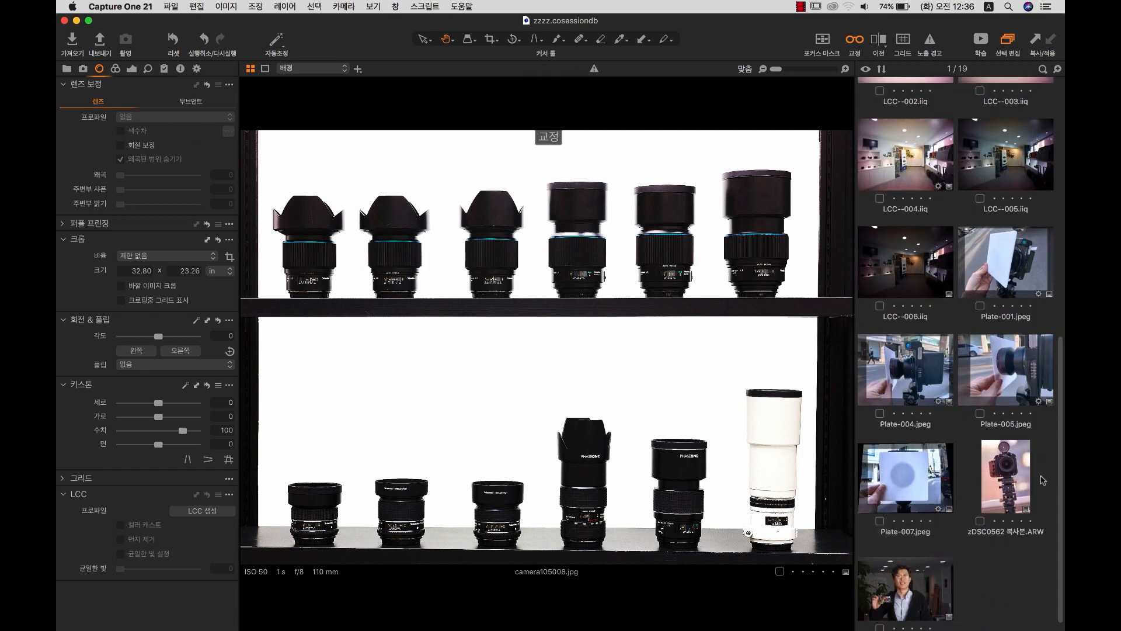
pyautogui.click(922, 581)
pyautogui.click(1003, 496)
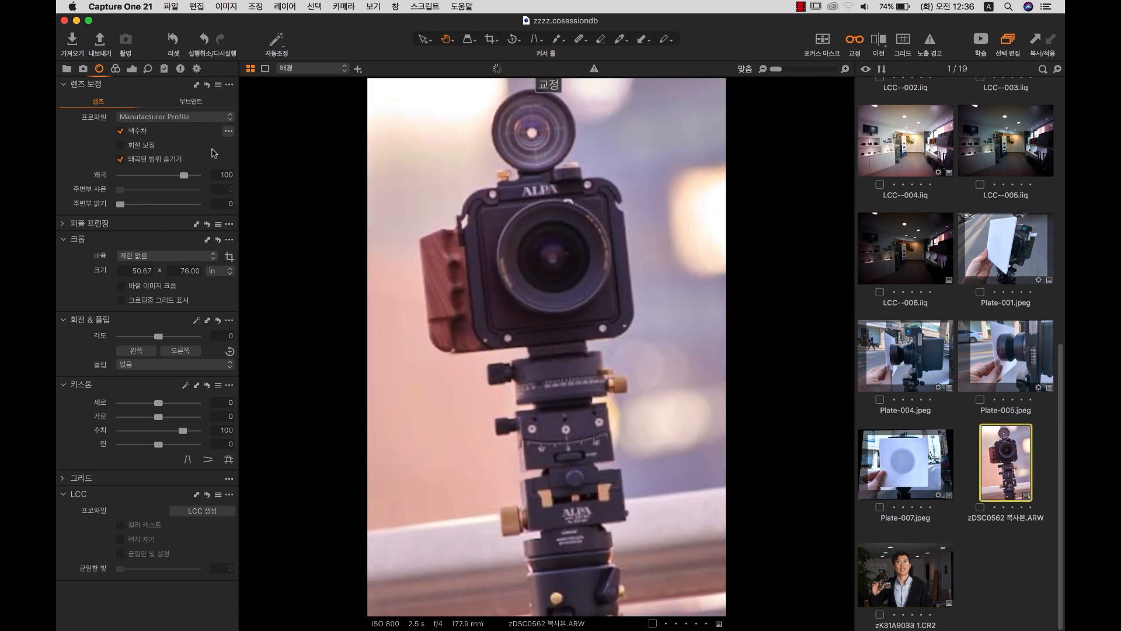
pyautogui.click(938, 583)
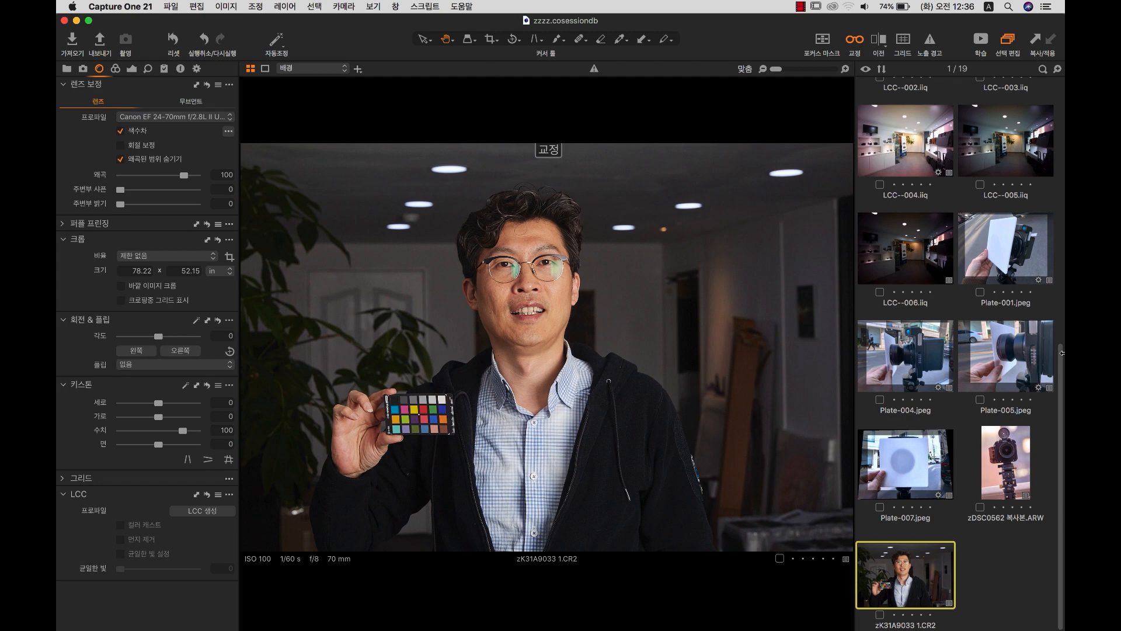
# Examine the lens profiles available for the portrait, including the recommended lenses and the manufacturer lists such as Leica, Olympus and Phase One.
pyautogui.click(205, 120)
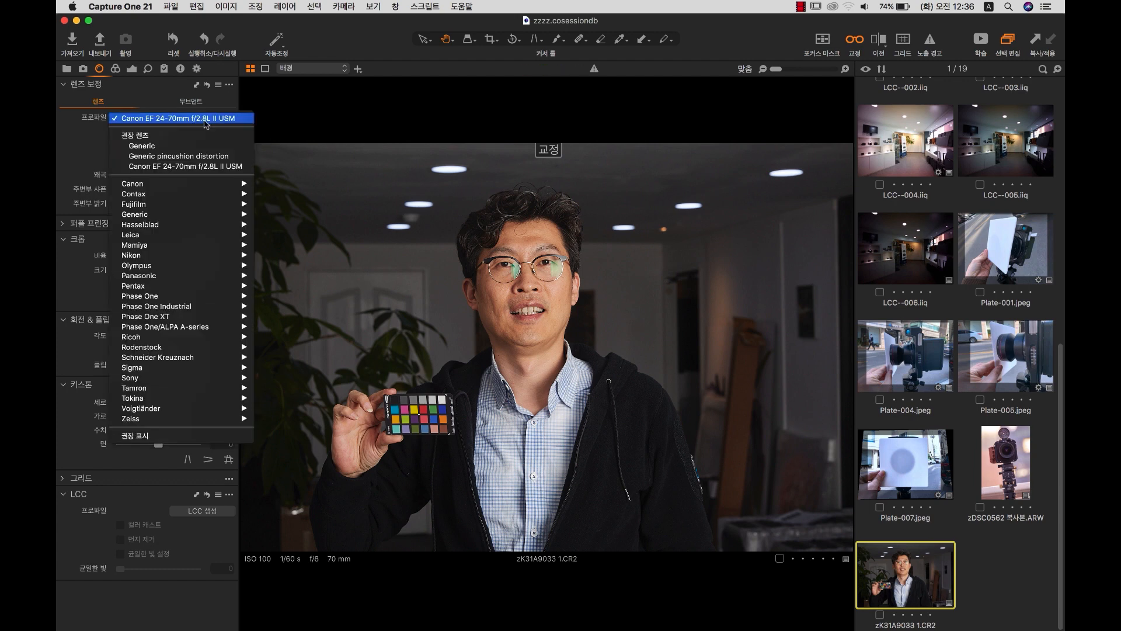
pyautogui.moveTo(181, 184)
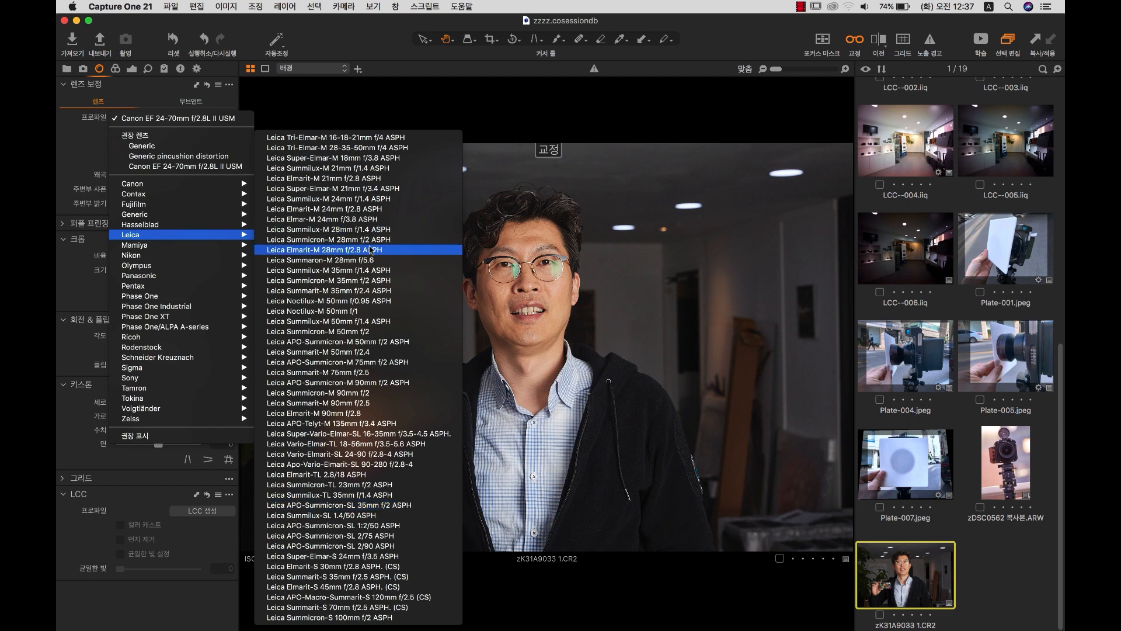
pyautogui.moveTo(201, 255)
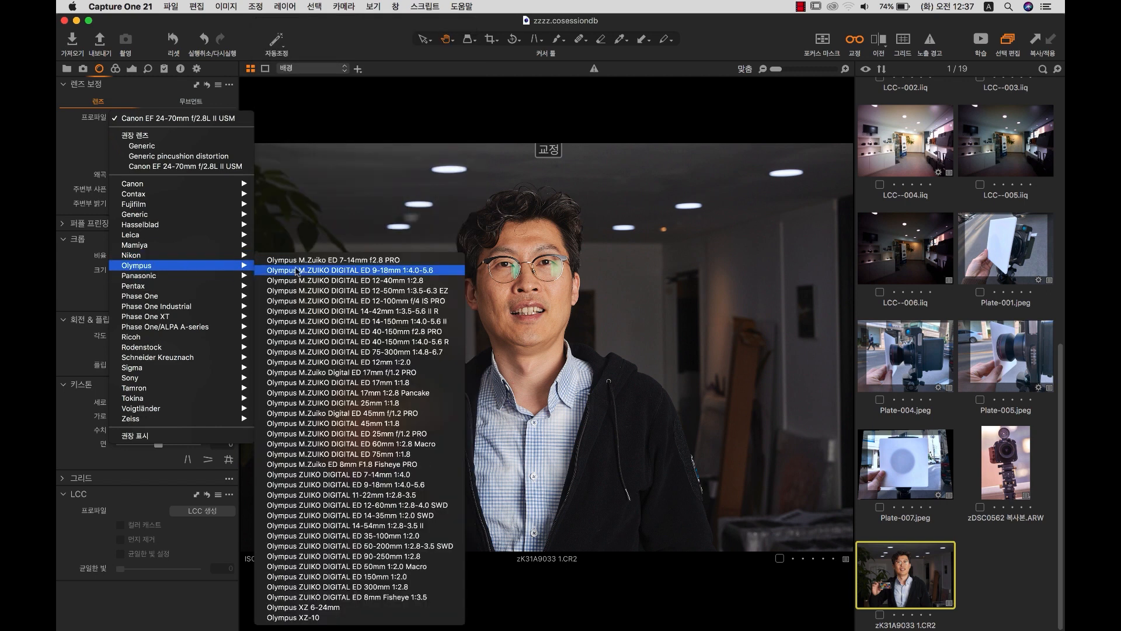
pyautogui.moveTo(214, 294)
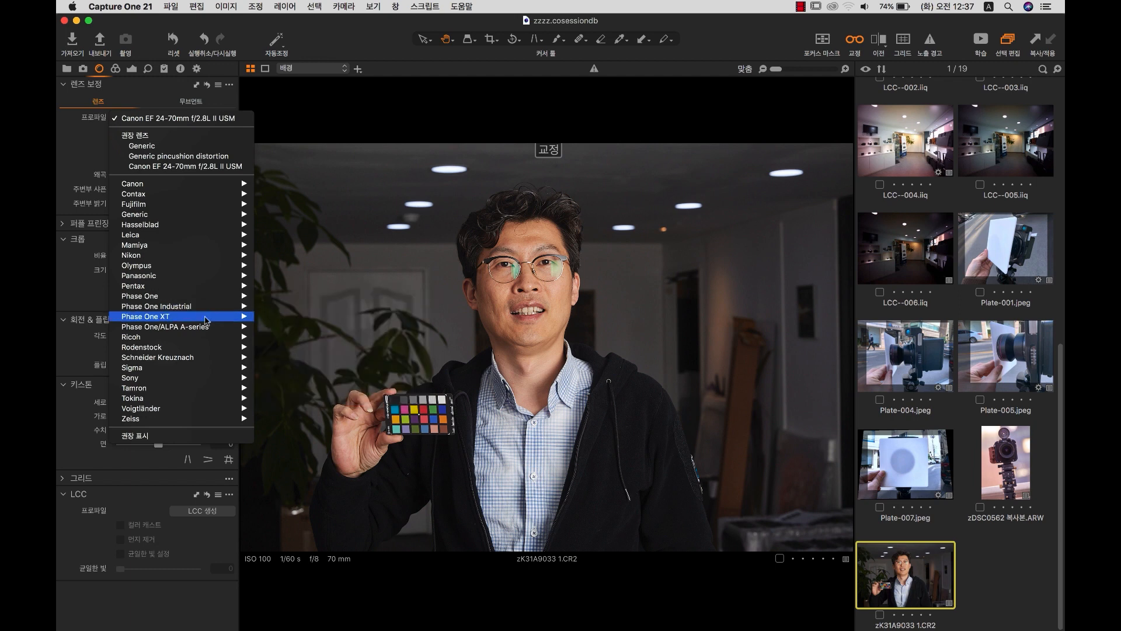
pyautogui.click(77, 291)
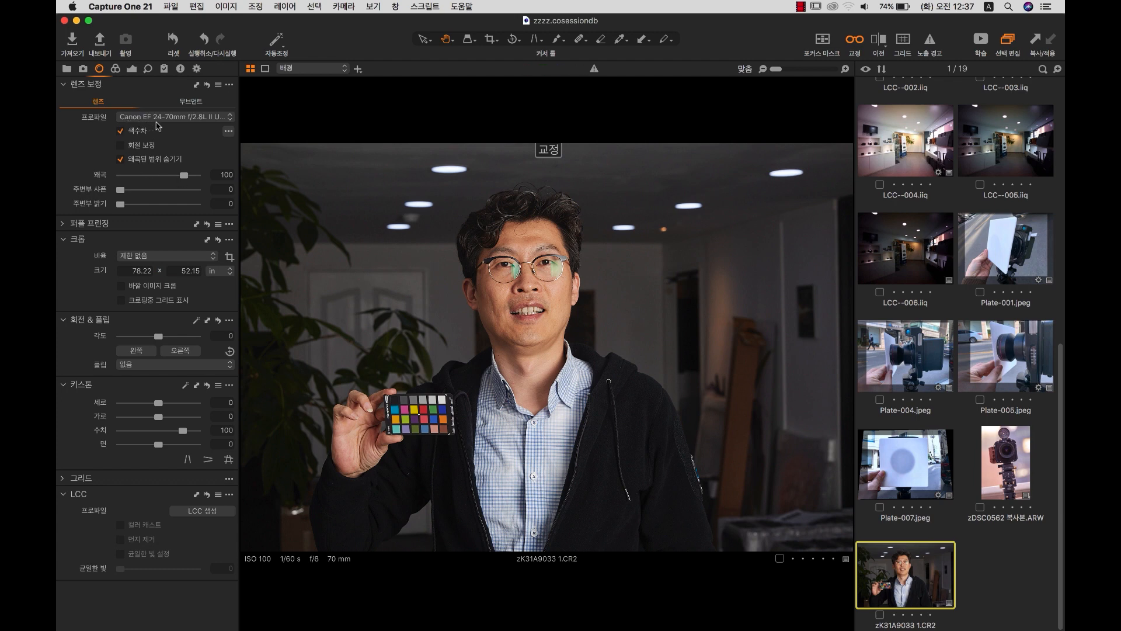
pyautogui.click(223, 117)
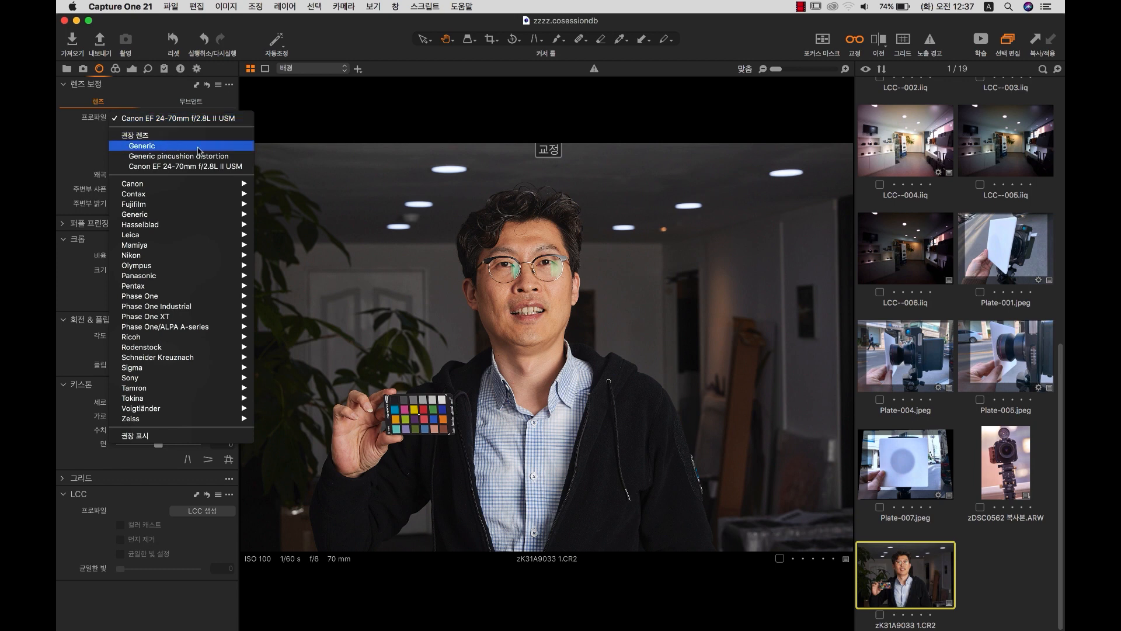
pyautogui.click(307, 127)
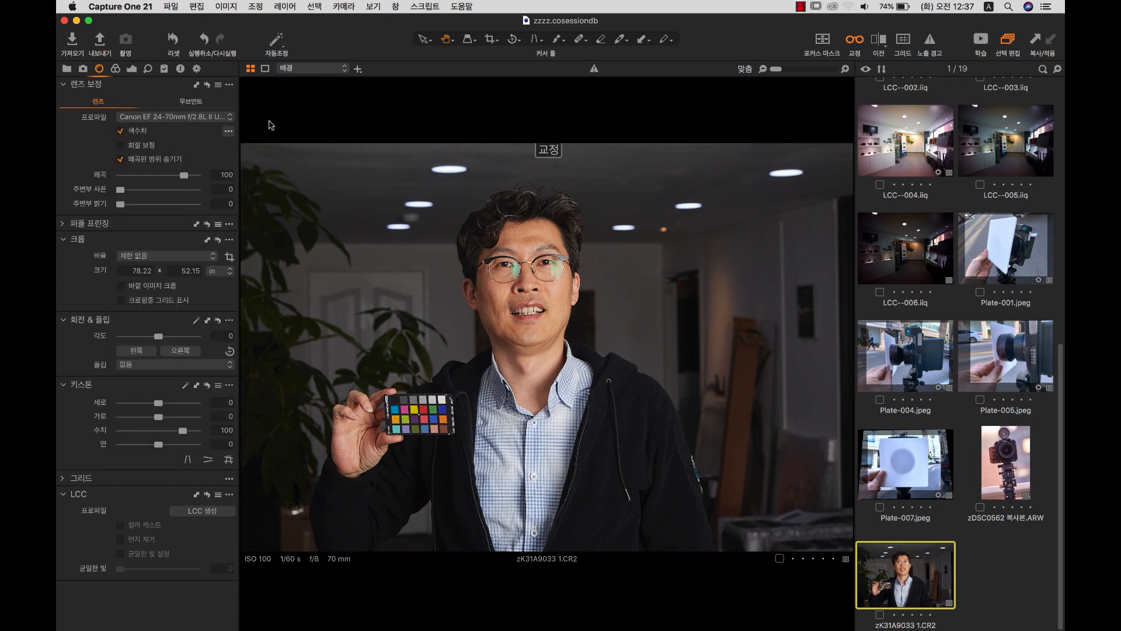
pyautogui.click(220, 118)
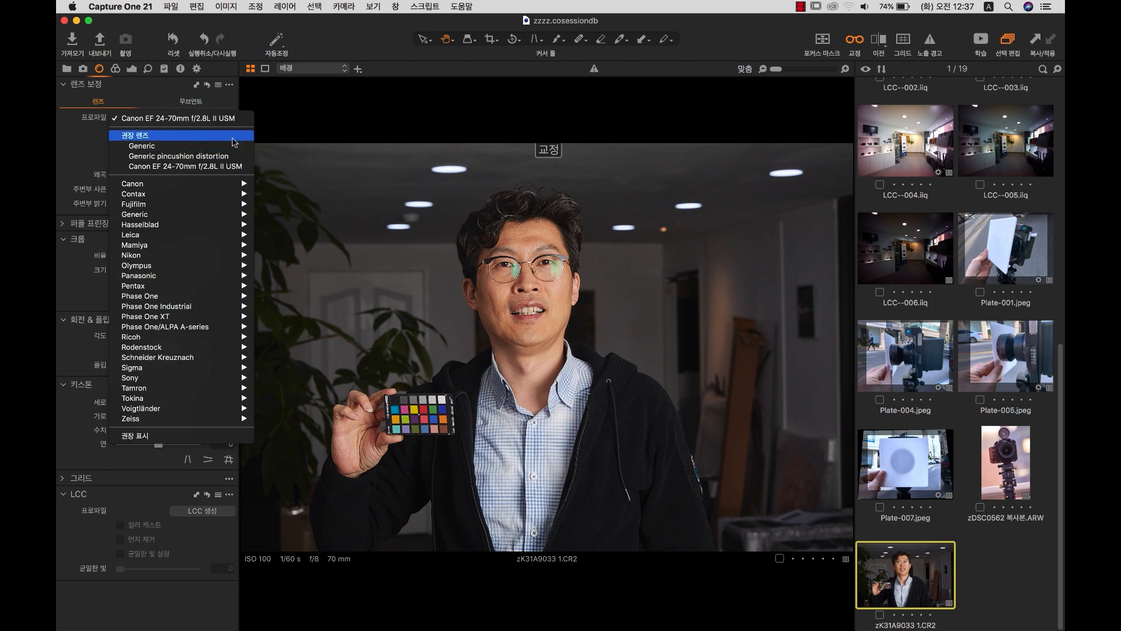
pyautogui.click(292, 108)
# Switch the portrait's lens profile to Generic, back to Canon EF 24-70mm f/2.8L II USM, and to Generic again for comparison.
pyautogui.click(211, 118)
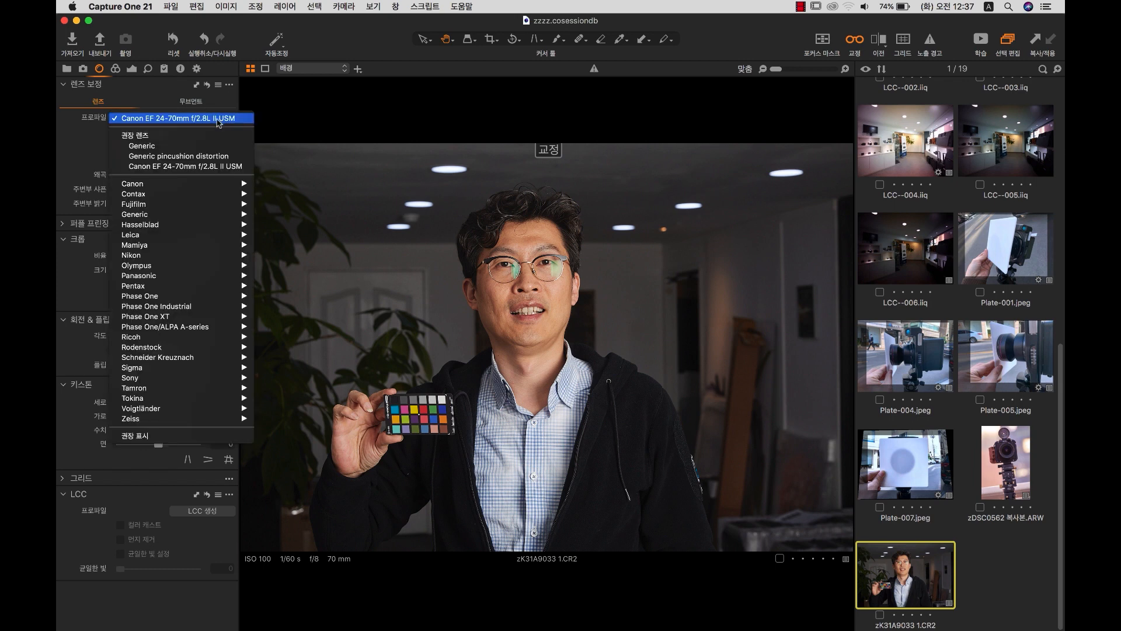
pyautogui.click(192, 149)
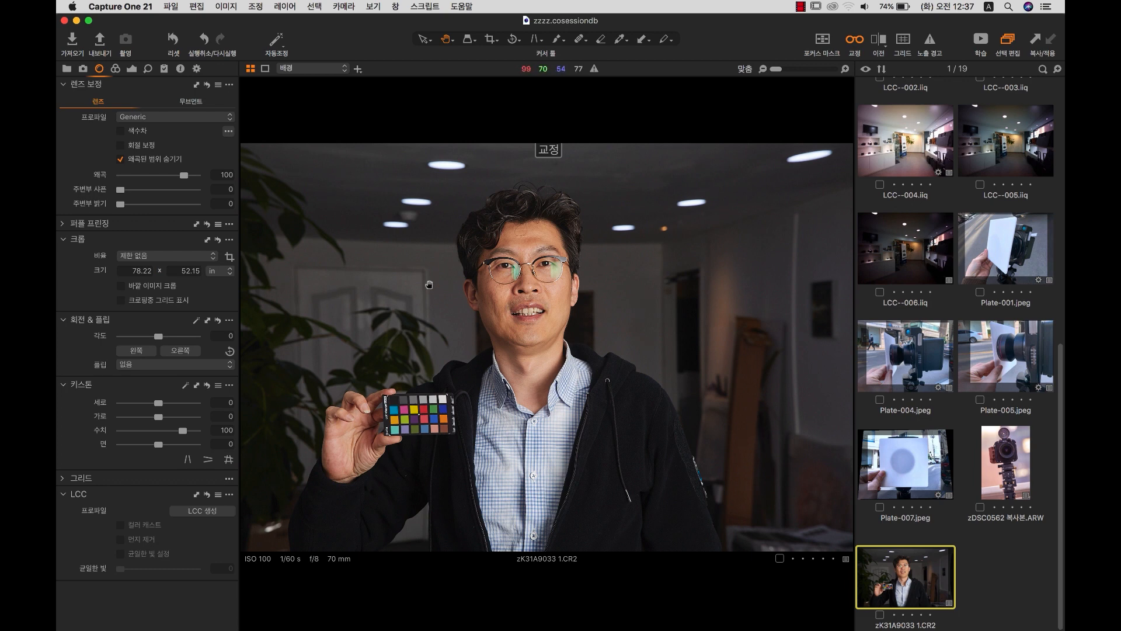
pyautogui.click(154, 118)
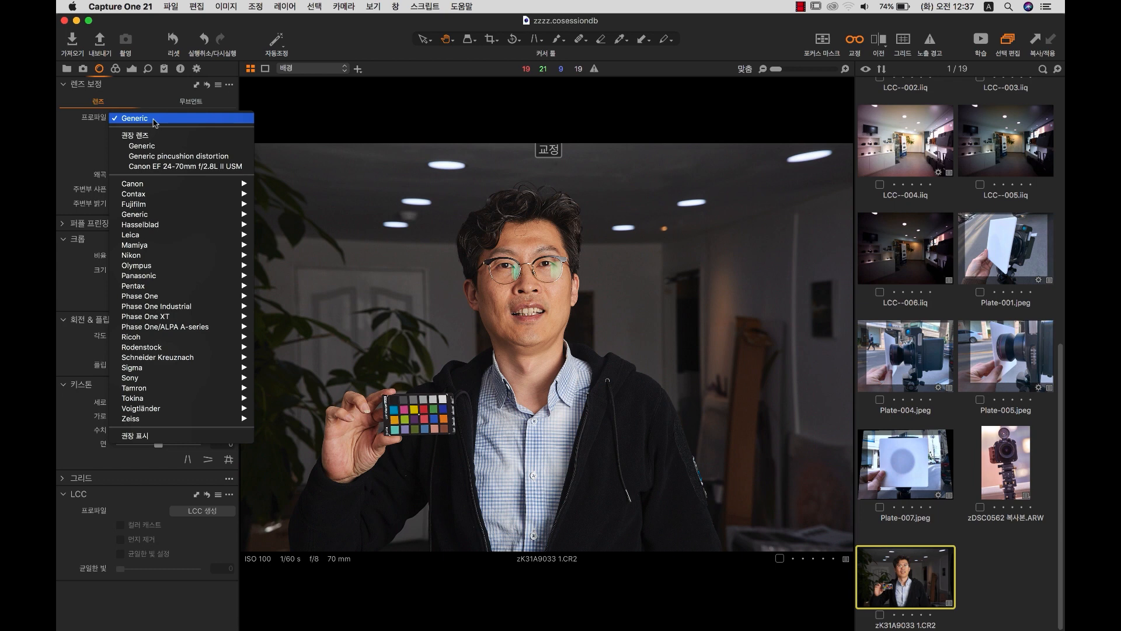
pyautogui.click(158, 166)
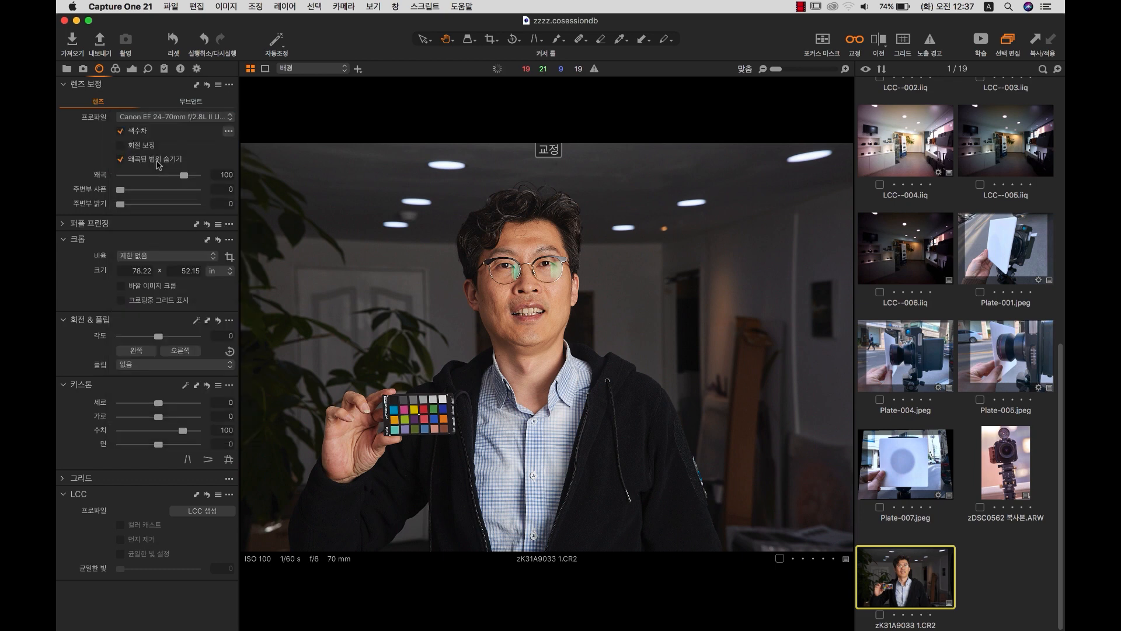
pyautogui.click(152, 120)
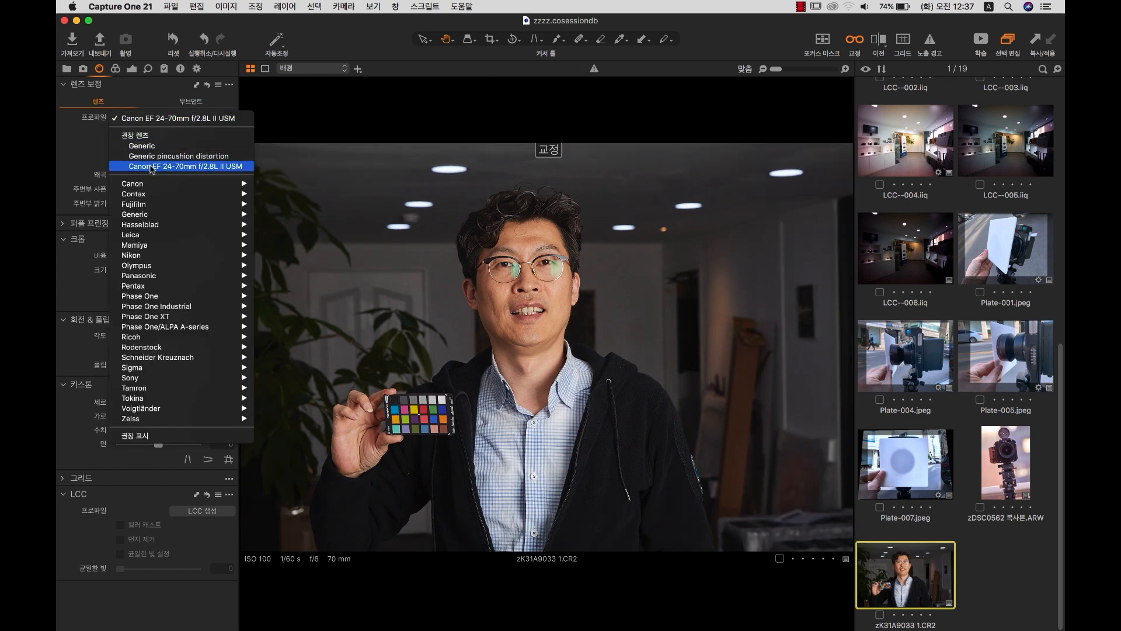
pyautogui.click(157, 146)
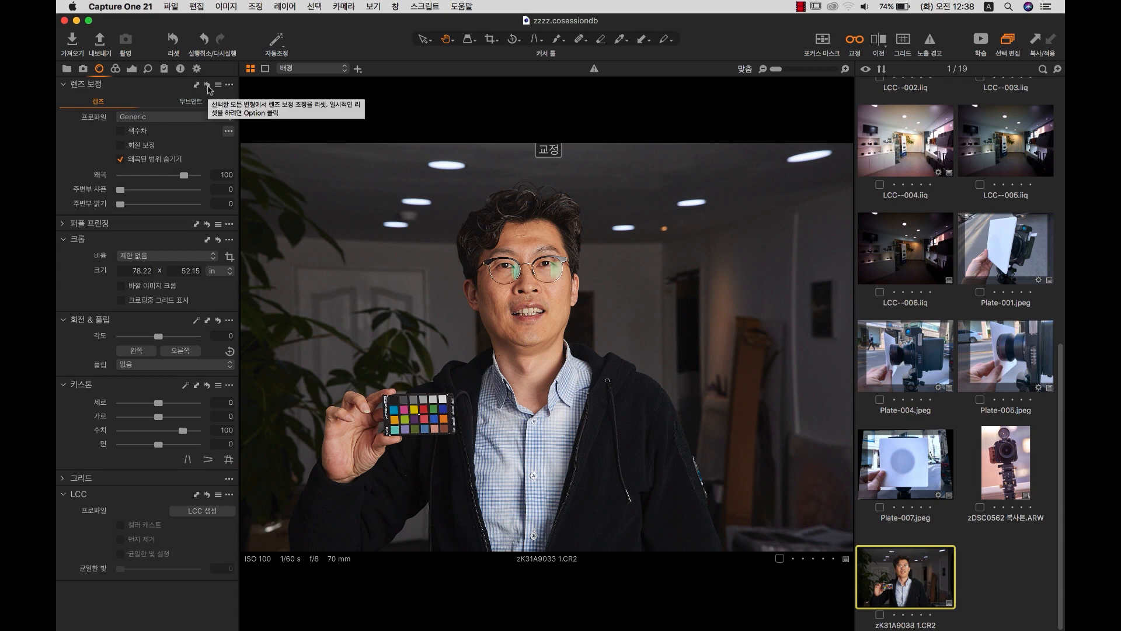
# Compare the portrait under the Generic profile with its default lens correction by temporarily resetting the lens correction several times.
pyautogui.click(208, 86)
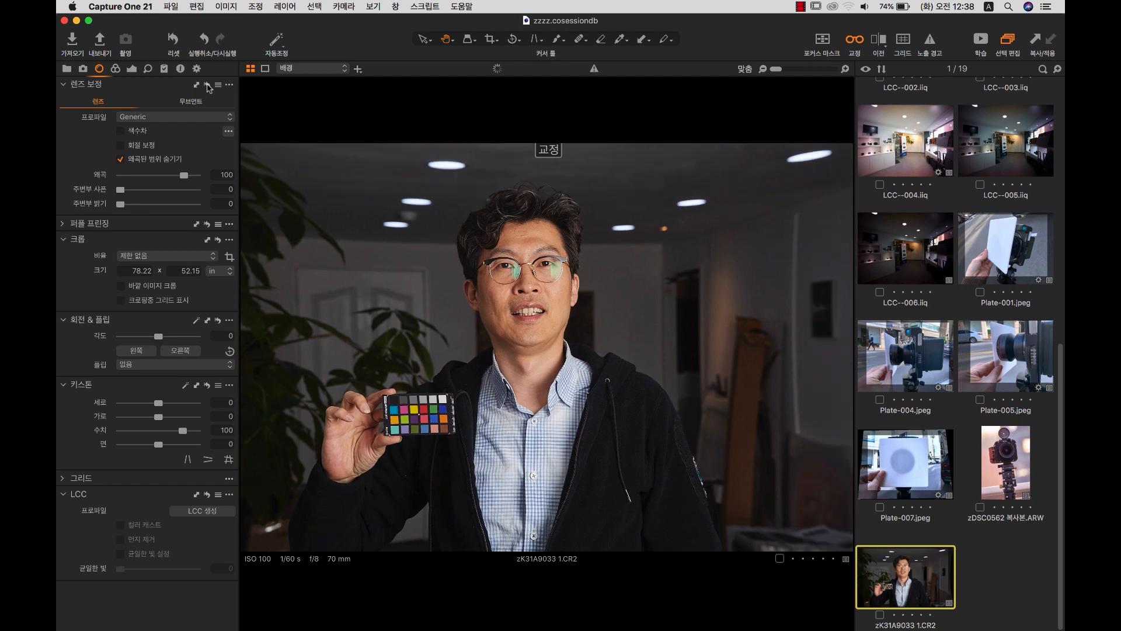
pyautogui.keyDown('alt'); pyautogui.click(208, 86); pyautogui.keyUp('alt')
pyautogui.keyDown('alt'); pyautogui.click(208, 86); pyautogui.keyUp('alt')
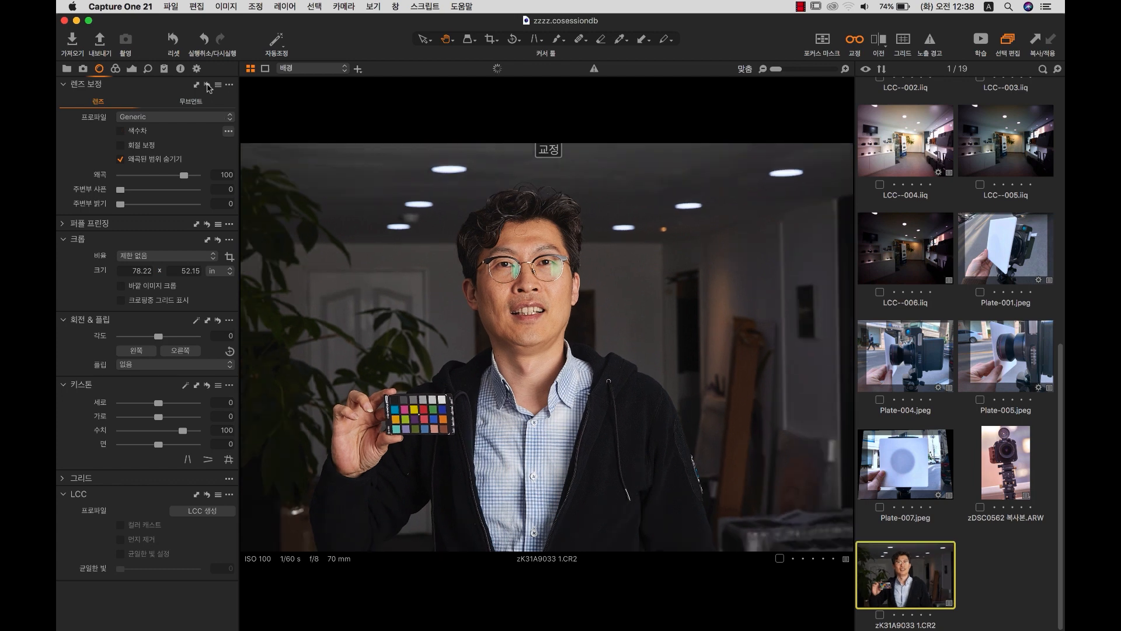
pyautogui.keyDown('alt'); pyautogui.click(208, 86); pyautogui.keyUp('alt')
pyautogui.keyDown('alt'); pyautogui.click(208, 86); pyautogui.keyUp('alt')
pyautogui.keyDown('alt'); pyautogui.click(208, 86); pyautogui.keyUp('alt')
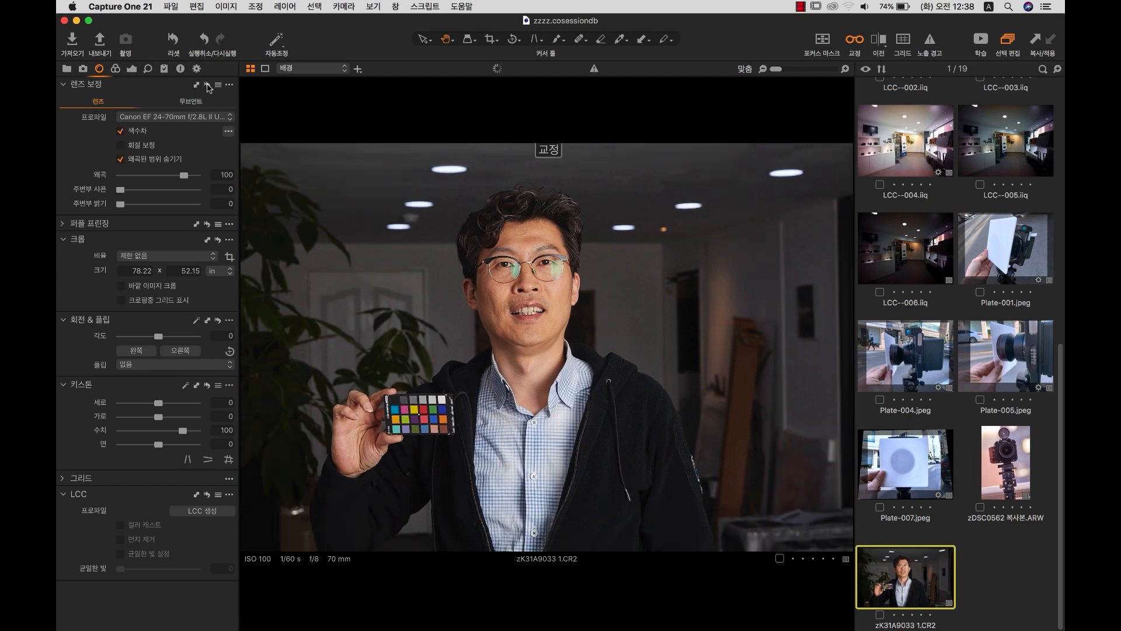
pyautogui.keyDown('alt'); pyautogui.click(208, 85); pyautogui.keyUp('alt')
pyautogui.keyDown('alt'); pyautogui.click(208, 86); pyautogui.keyUp('alt')
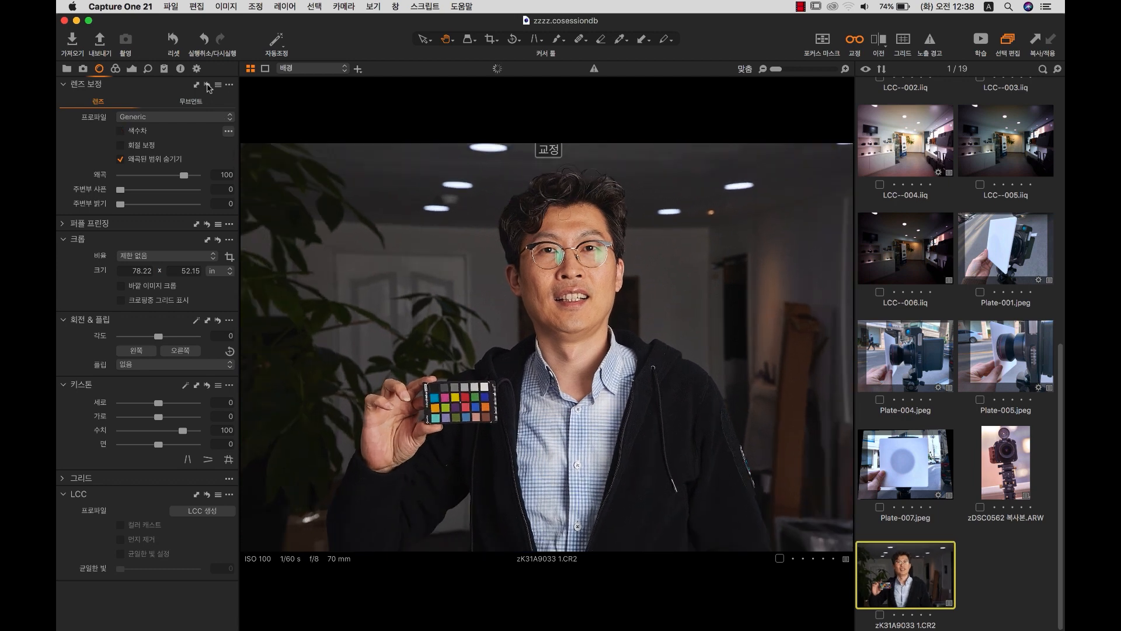
pyautogui.click(208, 86)
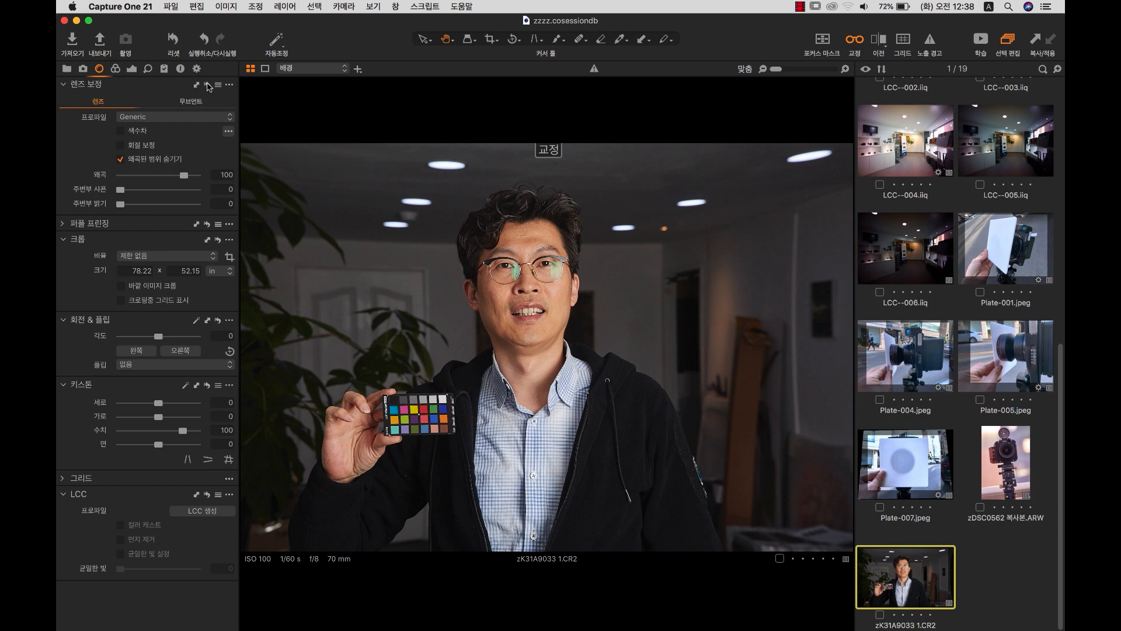
# Set the portrait's lens profile to the recommended Canon EF 24-70mm f/2.8L II USM.
pyautogui.click(171, 119)
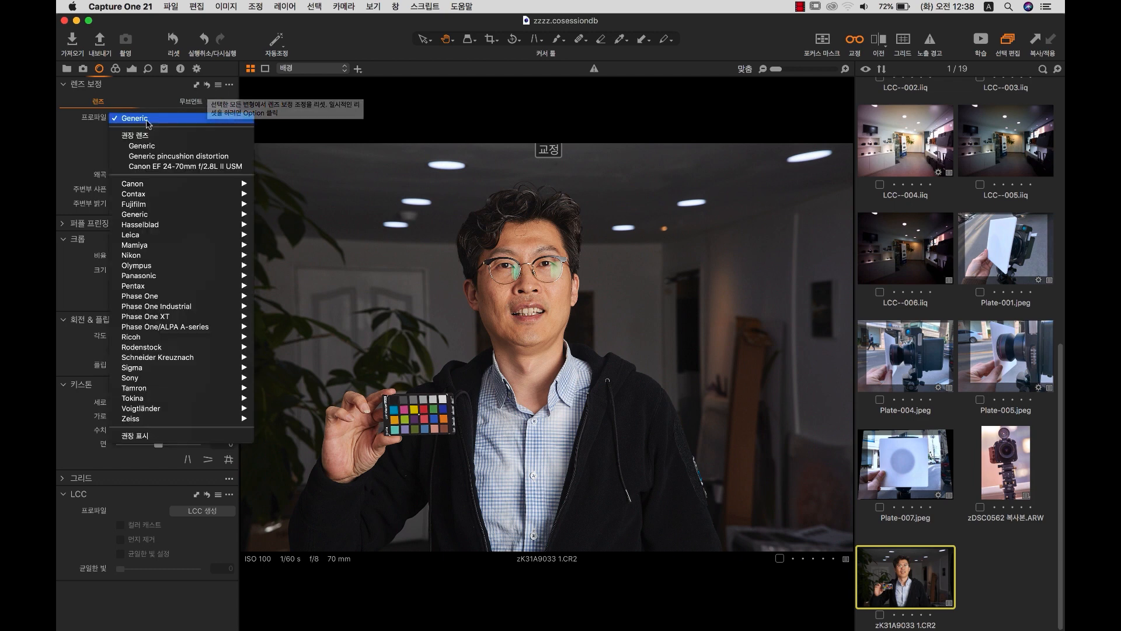
pyautogui.click(150, 167)
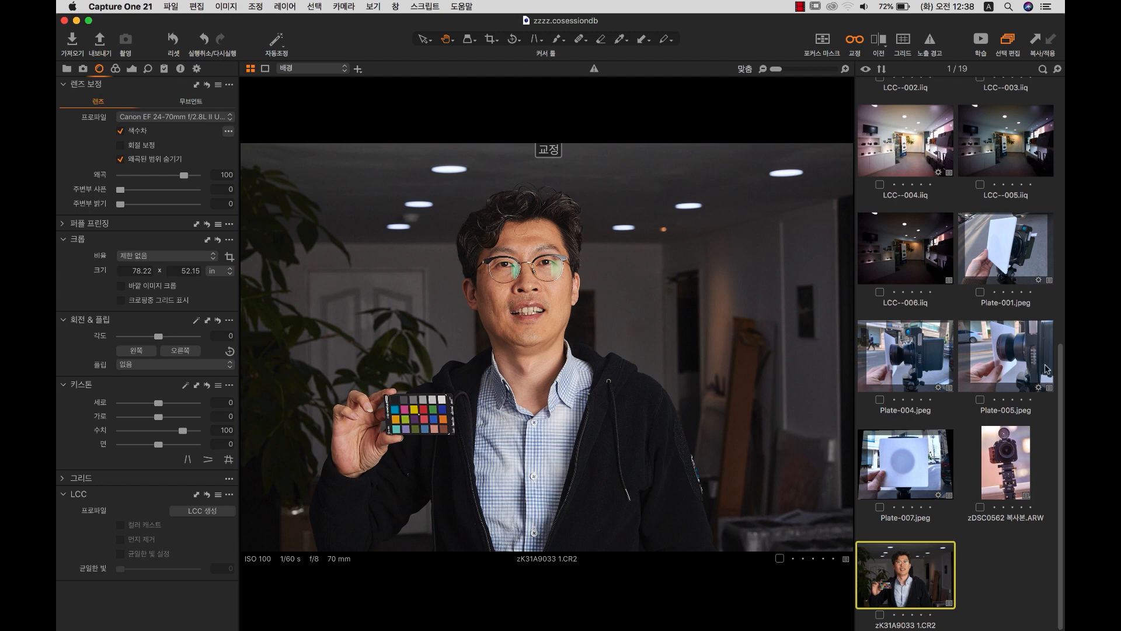
# Run the chromatic aberration analysis on the portrait and set its lens distortion correction to 118.
pyautogui.scroll(5, 1060, 369)
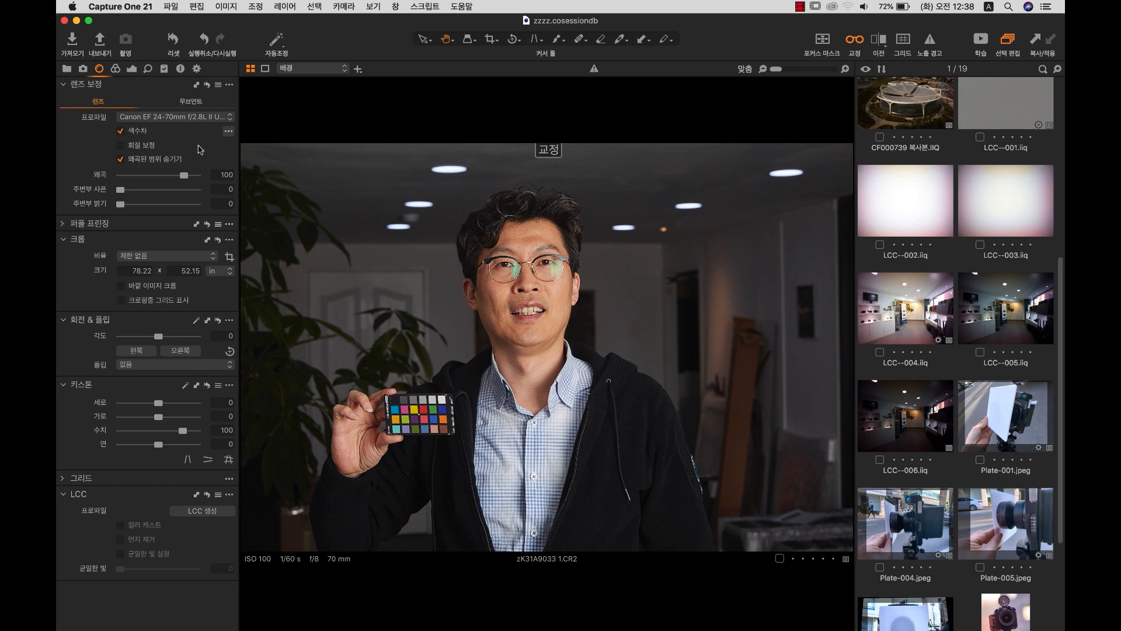
pyautogui.scroll(5, 1063, 313)
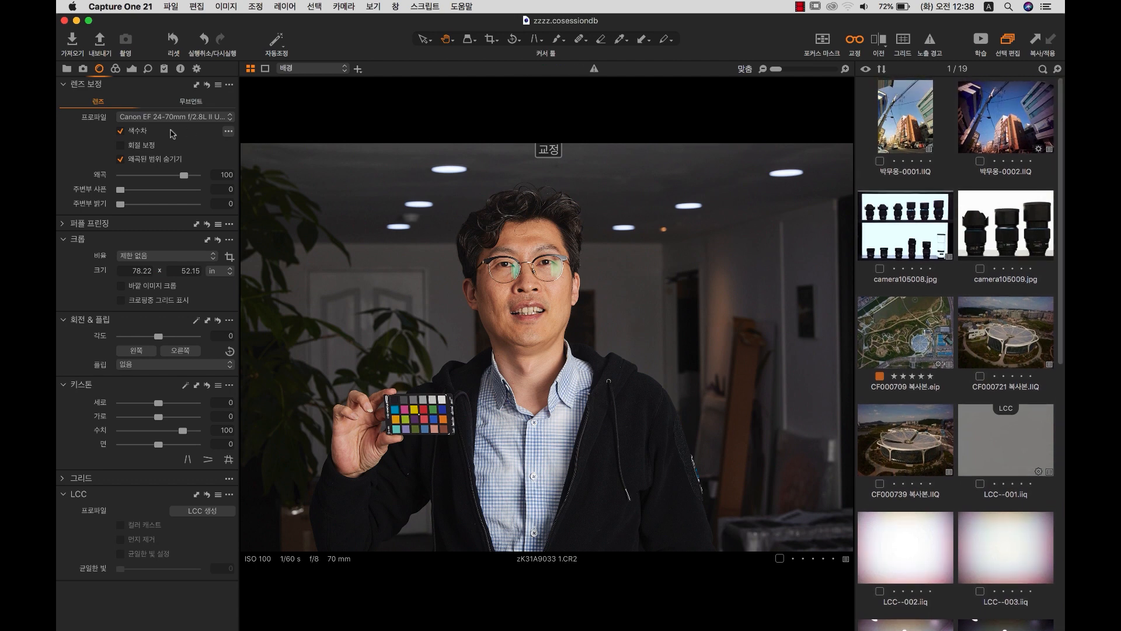
pyautogui.click(228, 132)
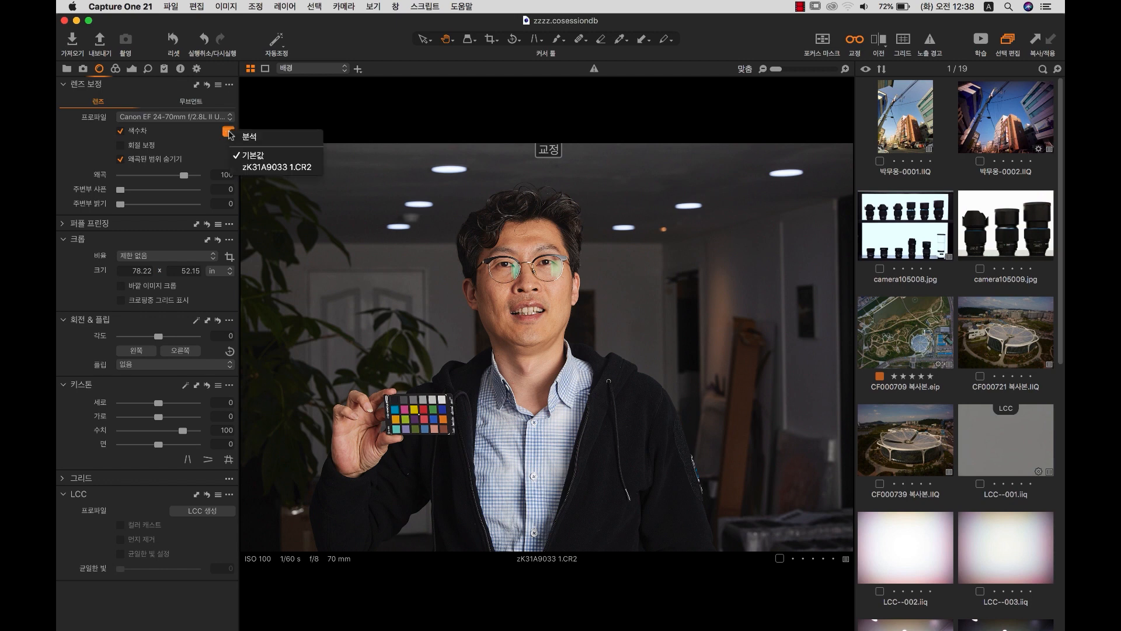
pyautogui.click(268, 140)
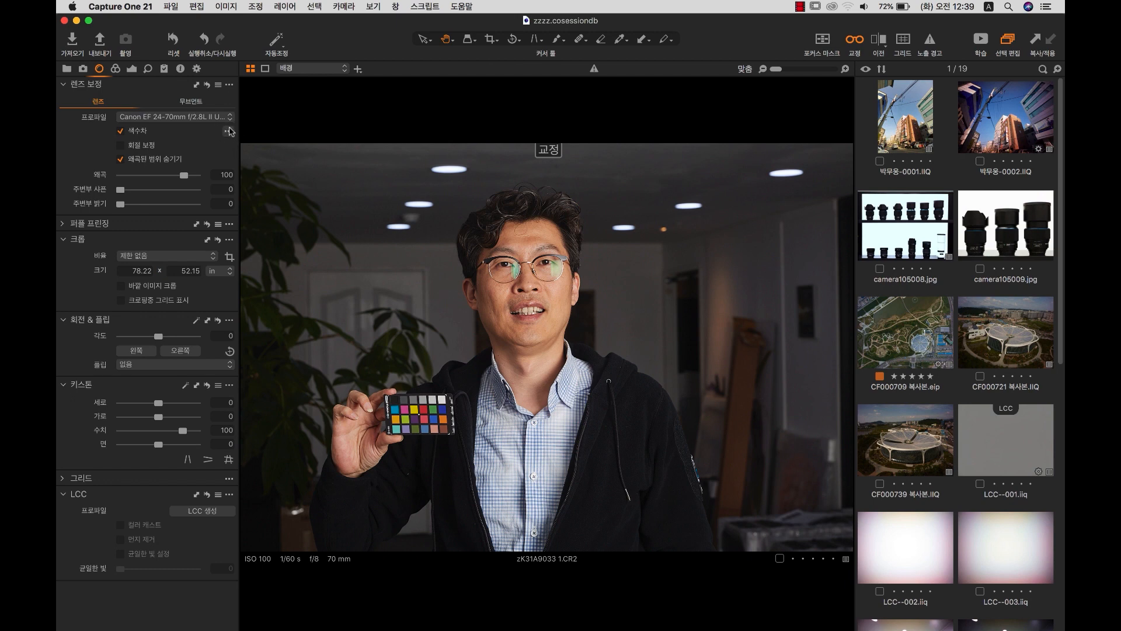
pyautogui.moveTo(184, 176)
pyautogui.mouseDown()
pyautogui.moveTo(124, 177)
pyautogui.moveTo(197, 177)
pyautogui.mouseUp()
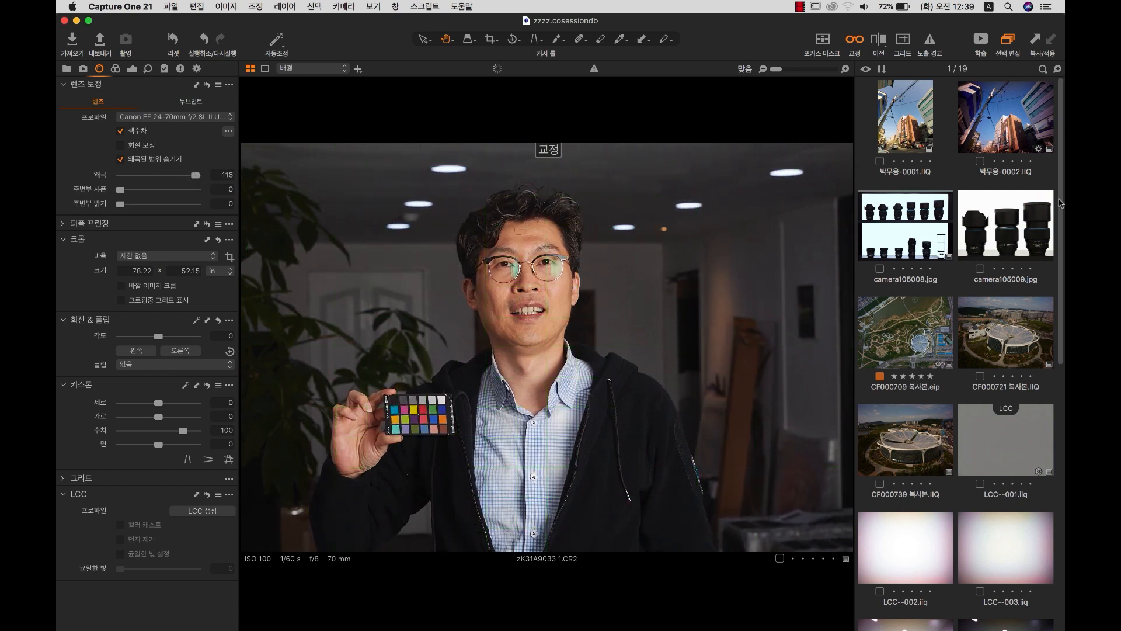
# Open the landscape-format street photo with the leaning utility pole and try adjusting its lens distortion correction.
pyautogui.scroll(-3, 1046, 213)
pyautogui.scroll(3, 999, 158)
pyautogui.click(993, 143)
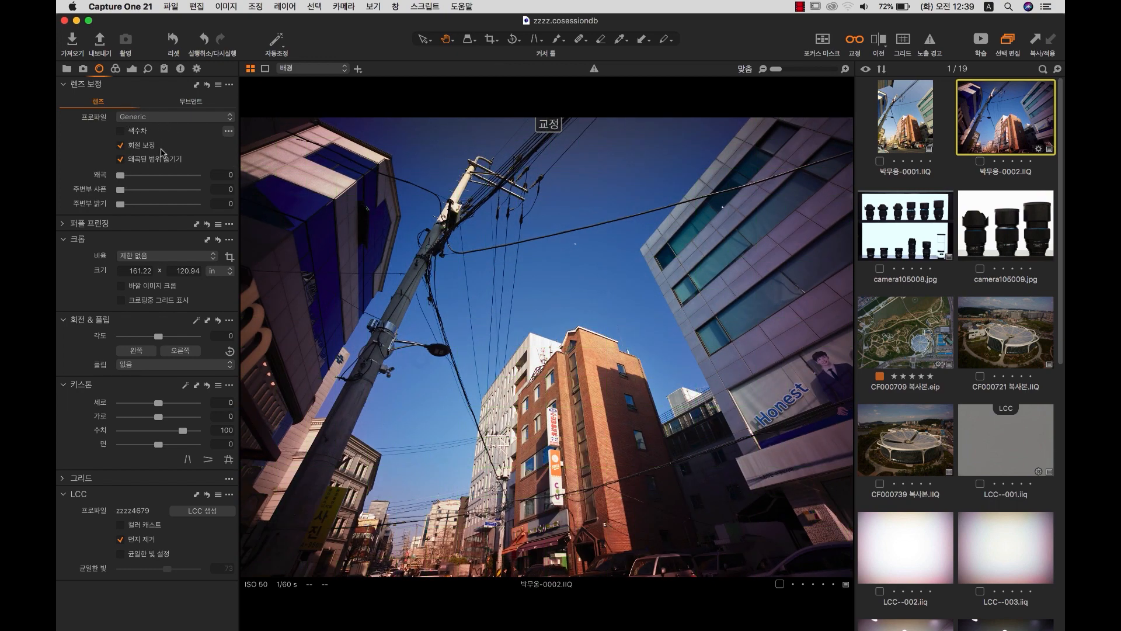
pyautogui.moveTo(126, 176); pyautogui.dragTo(118, 177)
pyautogui.moveTo(121, 176)
pyautogui.mouseDown()
pyautogui.moveTo(162, 176)
pyautogui.moveTo(120, 179)
pyautogui.mouseUp()
pyautogui.moveTo(1062, 147); pyautogui.dragTo(1064, 283)
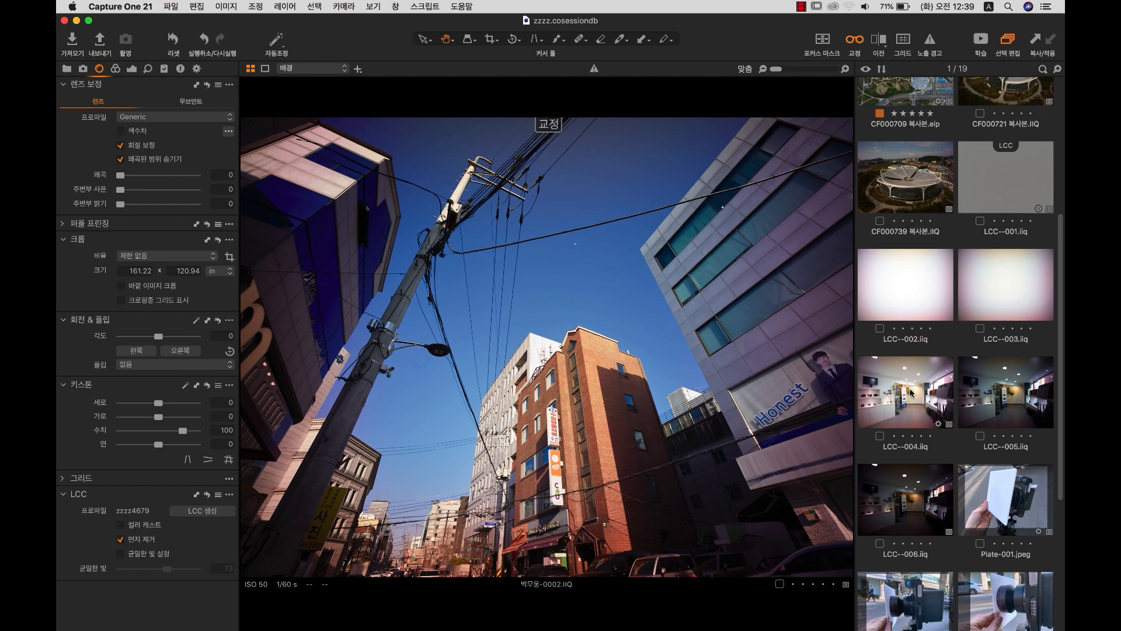
pyautogui.moveTo(1062, 257); pyautogui.dragTo(1063, 111)
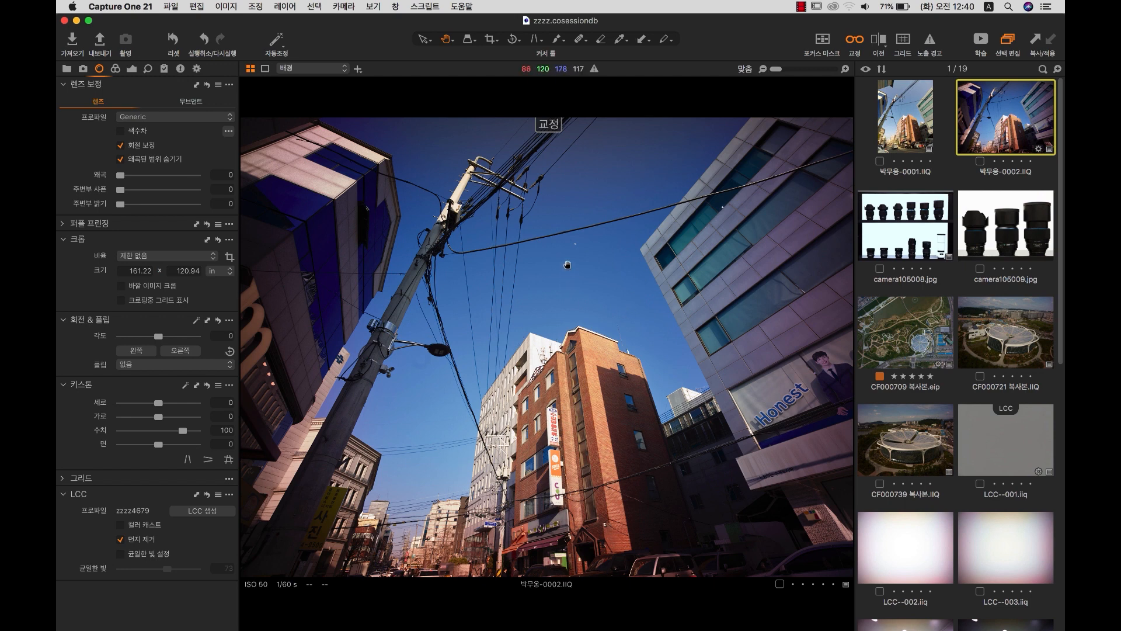
pyautogui.click(480, 210)
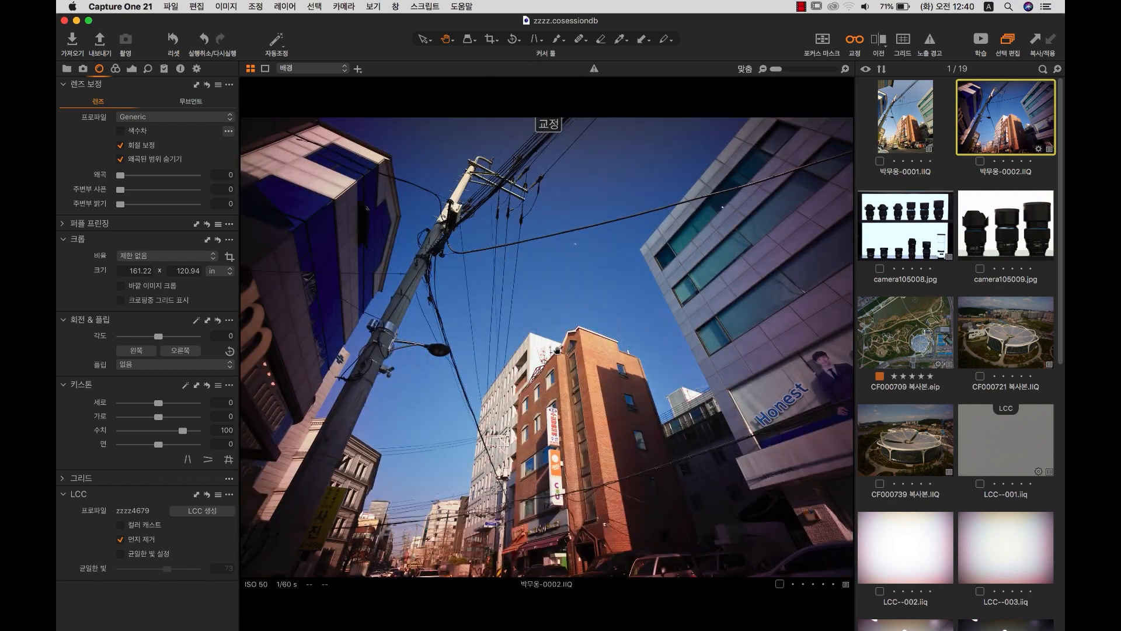
pyautogui.click(558, 349)
pyautogui.moveTo(127, 205); pyautogui.dragTo(121, 205)
pyautogui.doubleClick(538, 321)
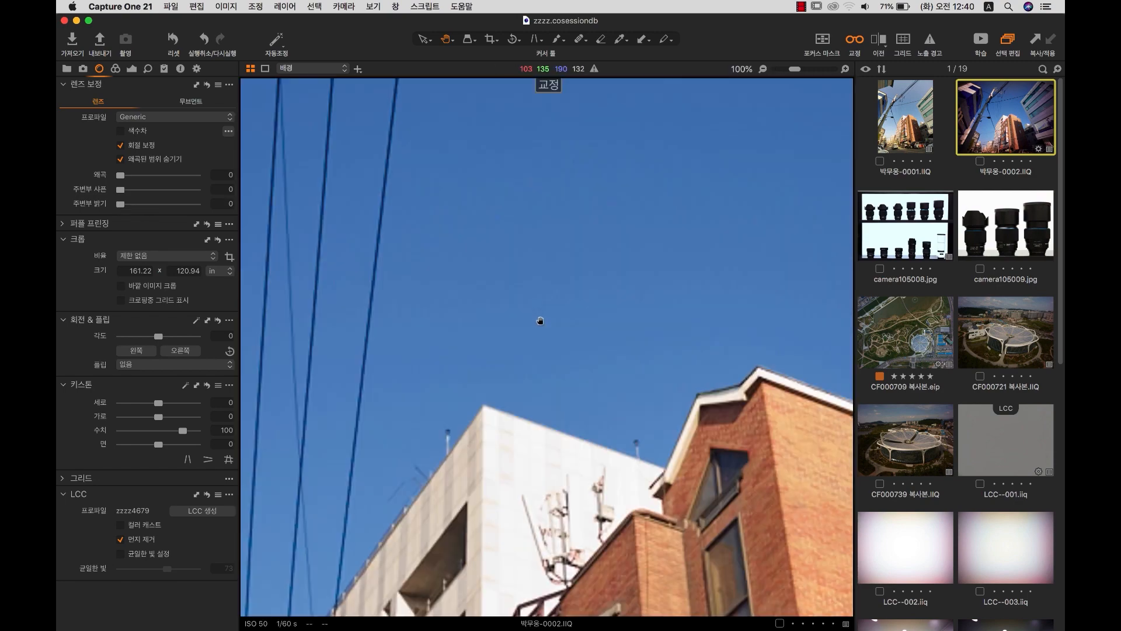
pyautogui.doubleClick(539, 320)
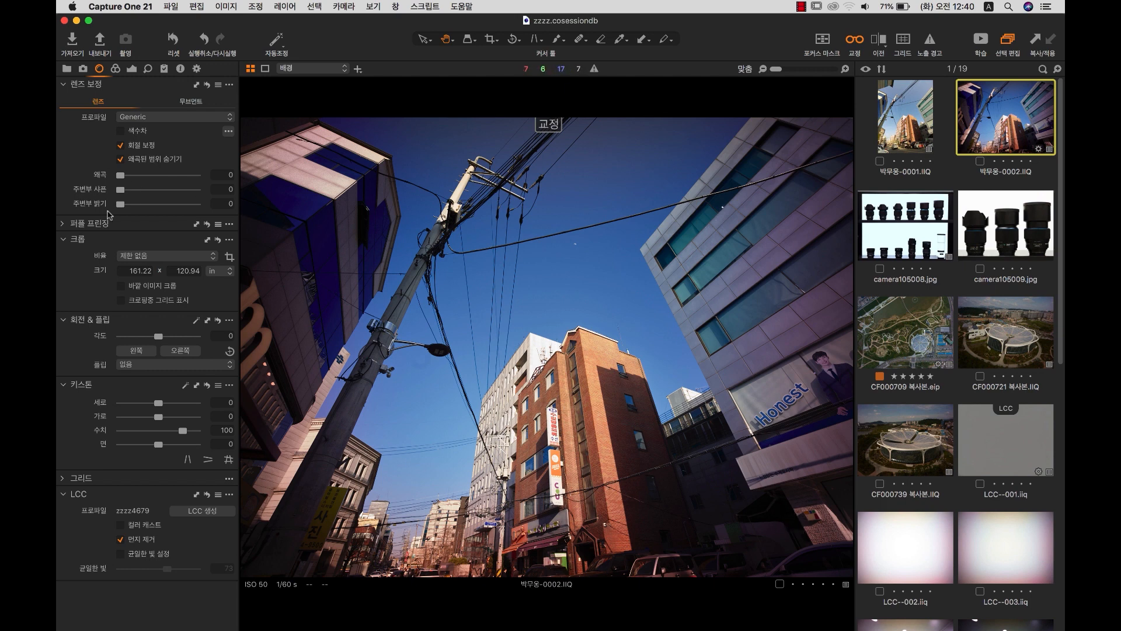
# Try the street photo's light falloff correction at 120 and at 0, ending at 120.
pyautogui.moveTo(122, 206); pyautogui.dragTo(238, 207)
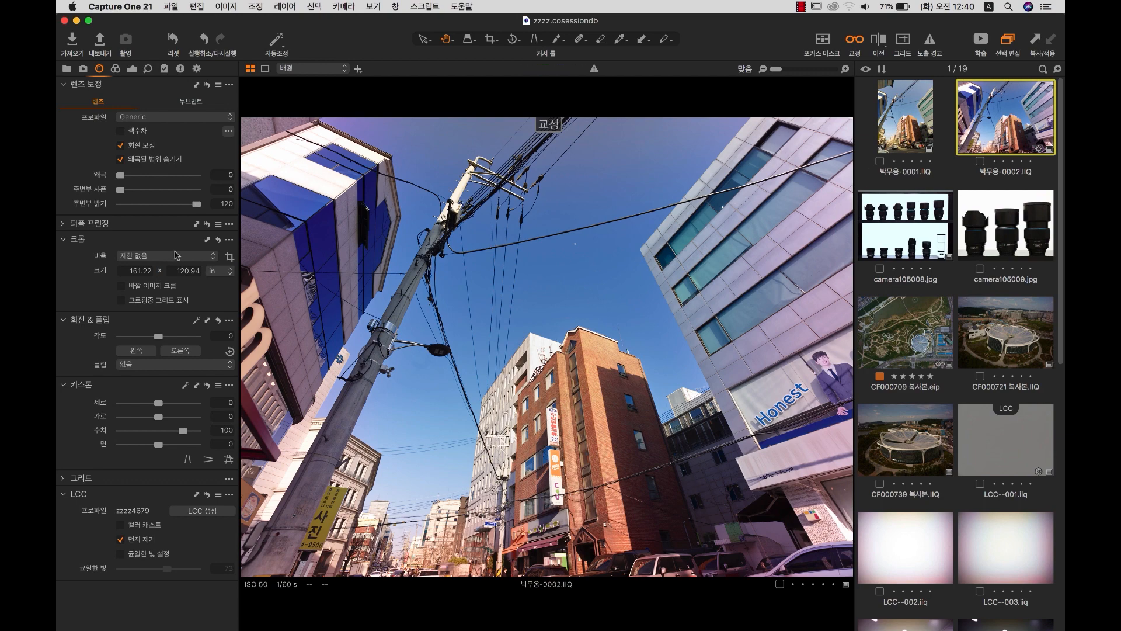
pyautogui.moveTo(196, 206); pyautogui.dragTo(108, 227)
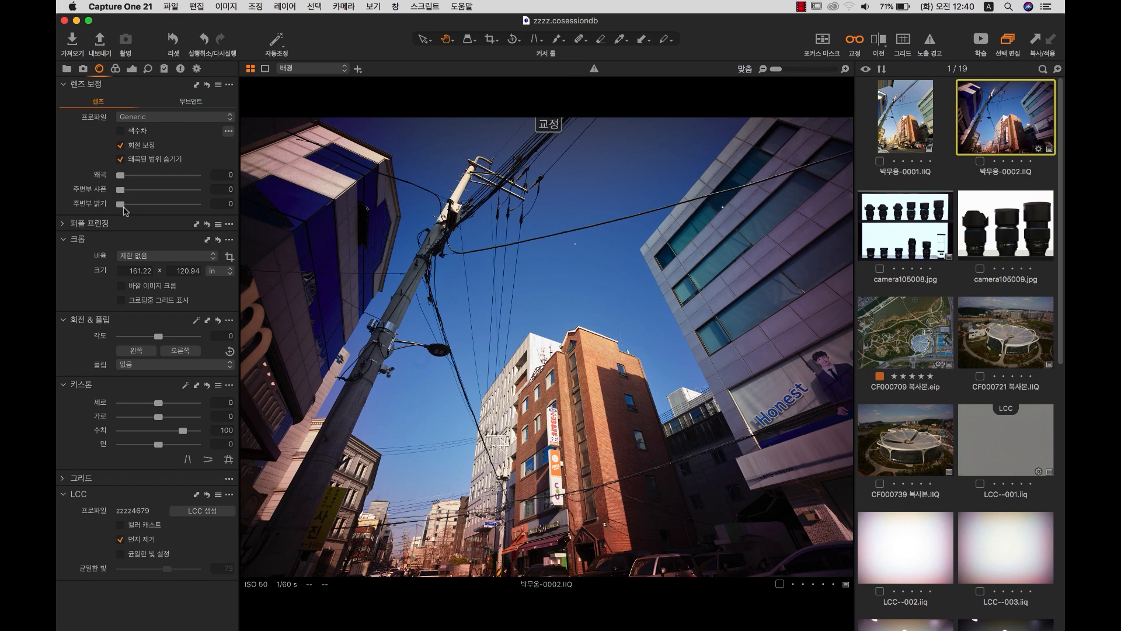
pyautogui.moveTo(123, 208); pyautogui.dragTo(202, 207)
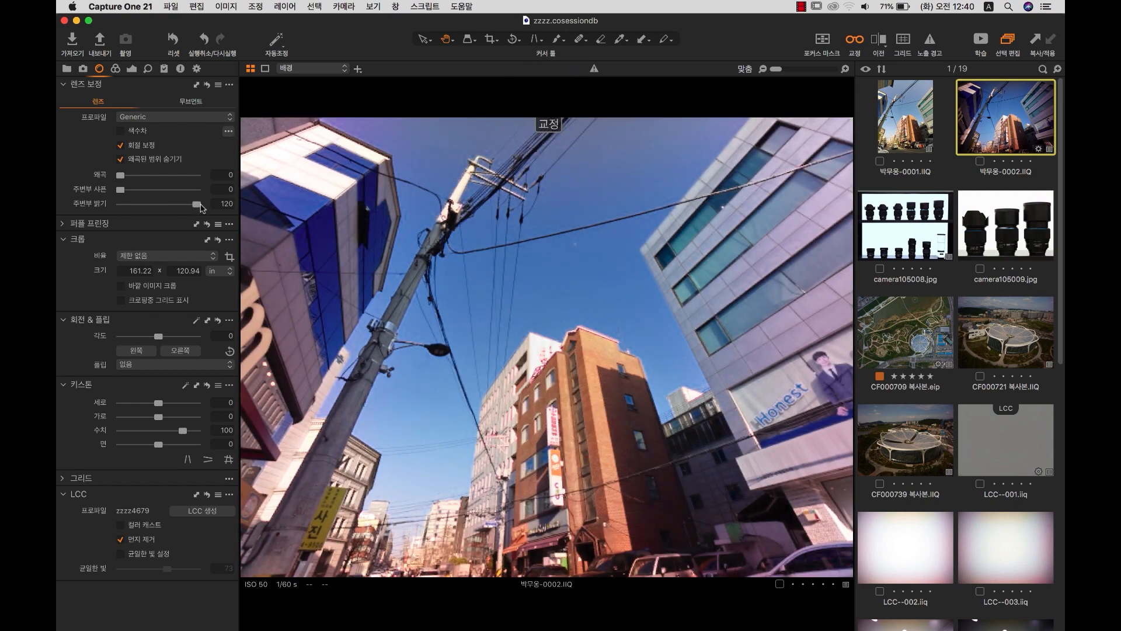
# Compare the street photo with and without the lens correction using temporary resets, and return its light falloff to 0.
pyautogui.click(208, 86)
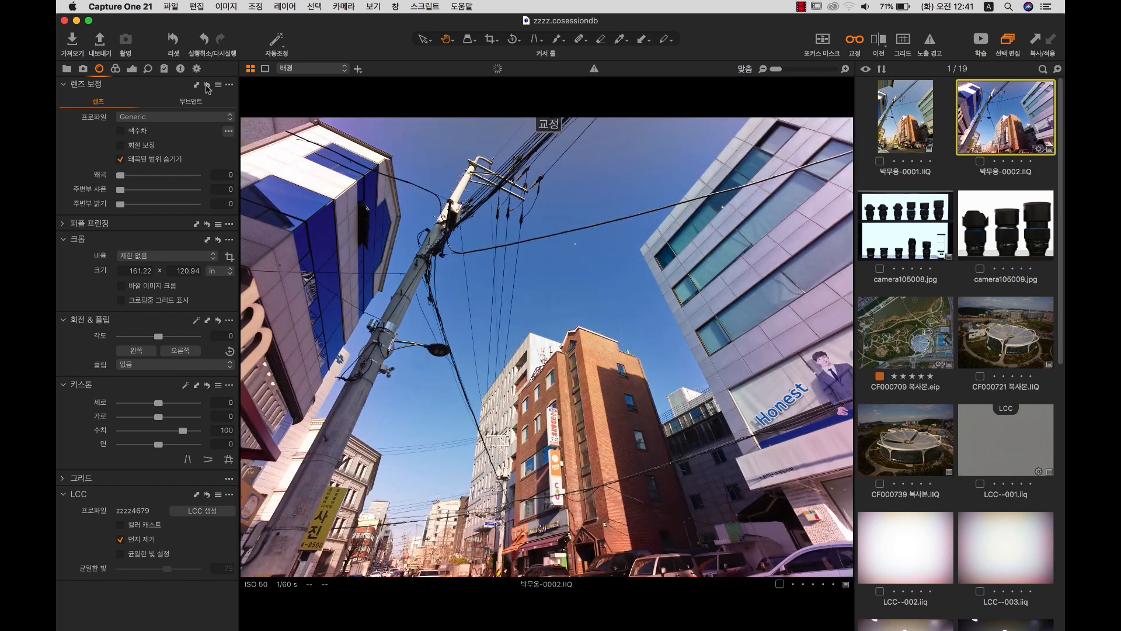
pyautogui.click(207, 86)
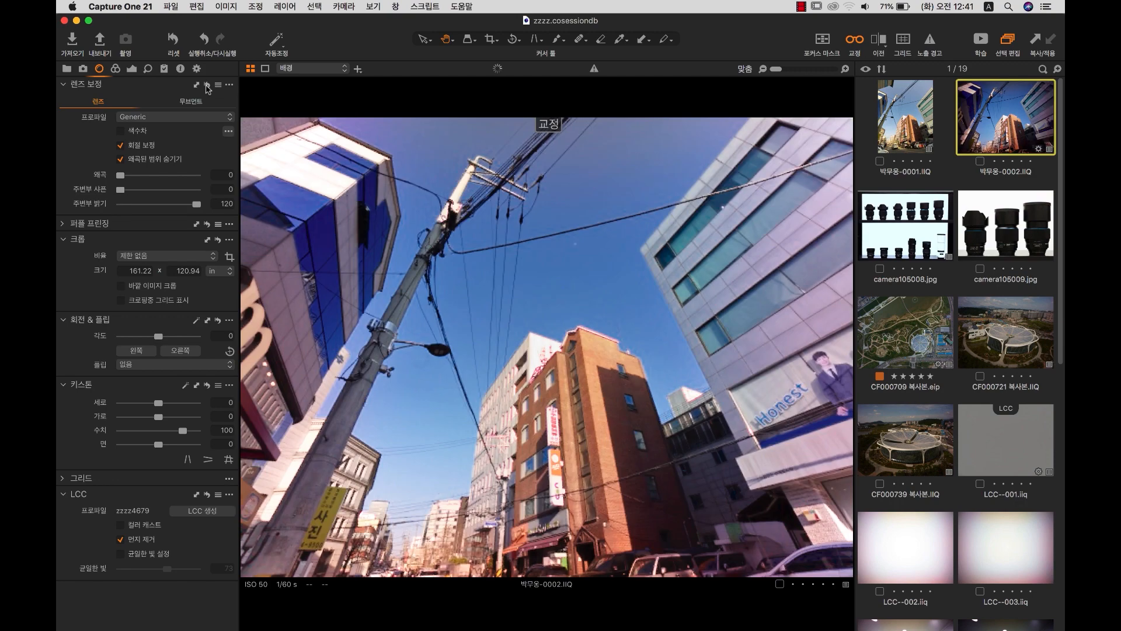
pyautogui.keyDown('alt'); pyautogui.click(207, 88); pyautogui.keyUp('alt')
pyautogui.keyDown('alt'); pyautogui.click(208, 87); pyautogui.keyUp('alt')
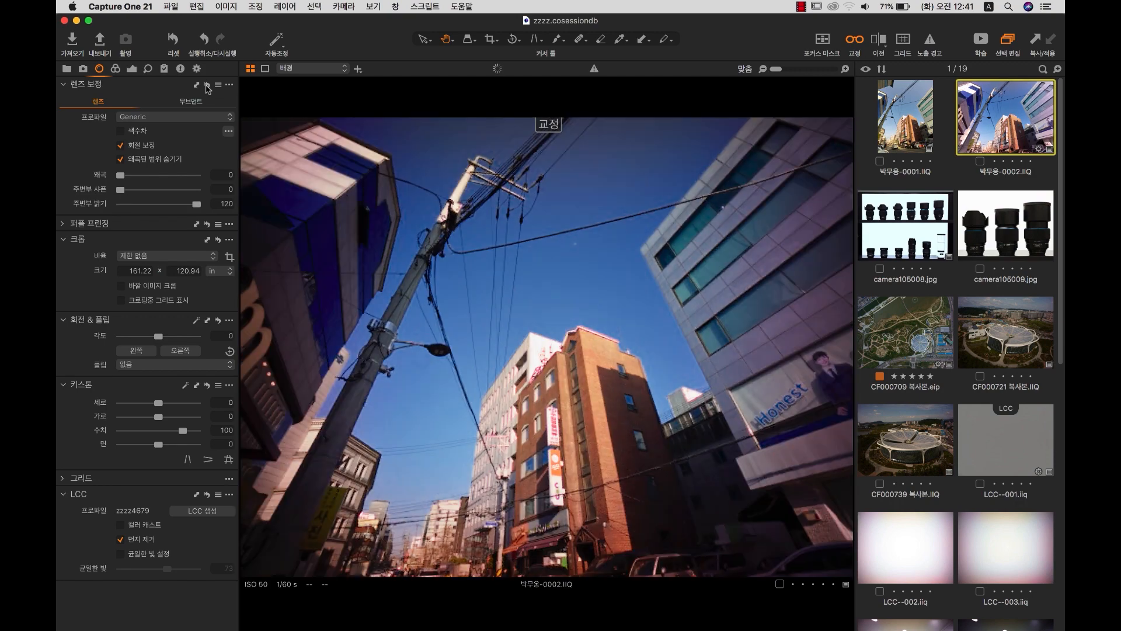
pyautogui.keyDown('alt'); pyautogui.click(207, 87); pyautogui.keyUp('alt')
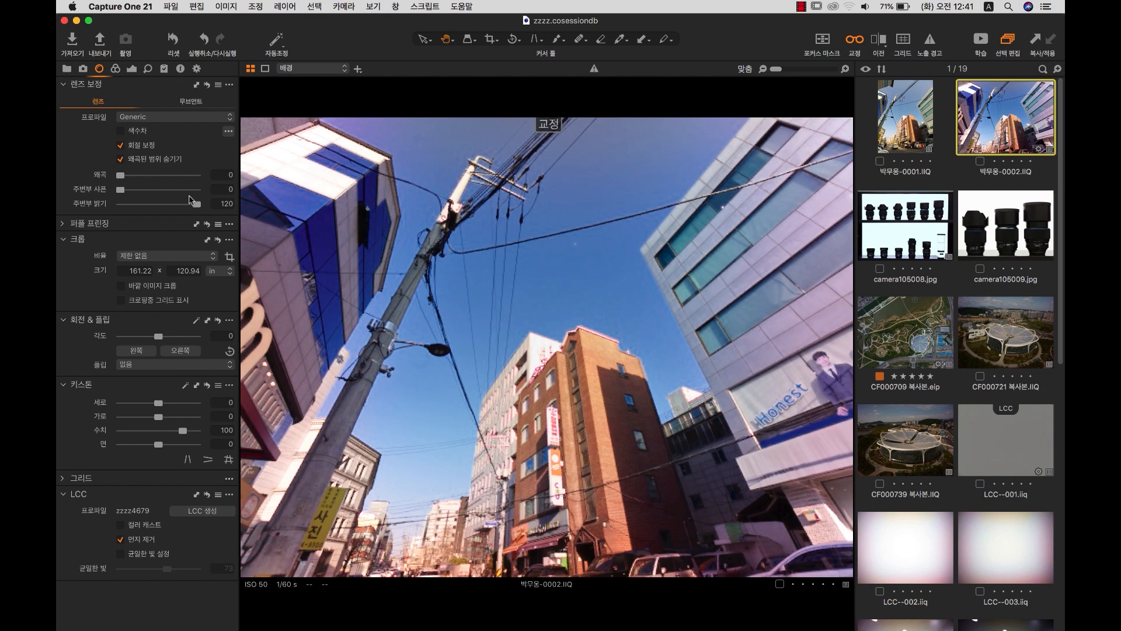
pyautogui.moveTo(197, 205); pyautogui.dragTo(116, 205)
# Open the aerial park photo CF000709 and examine its centre and lower-right corner at 100%.
pyautogui.click(922, 307)
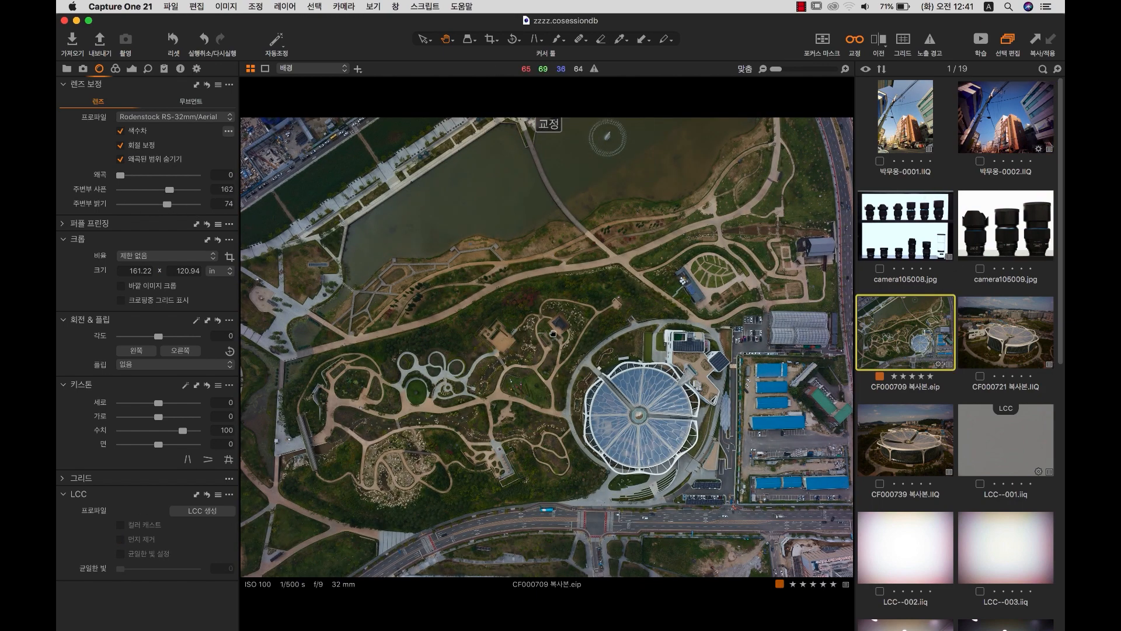
pyautogui.click(553, 332)
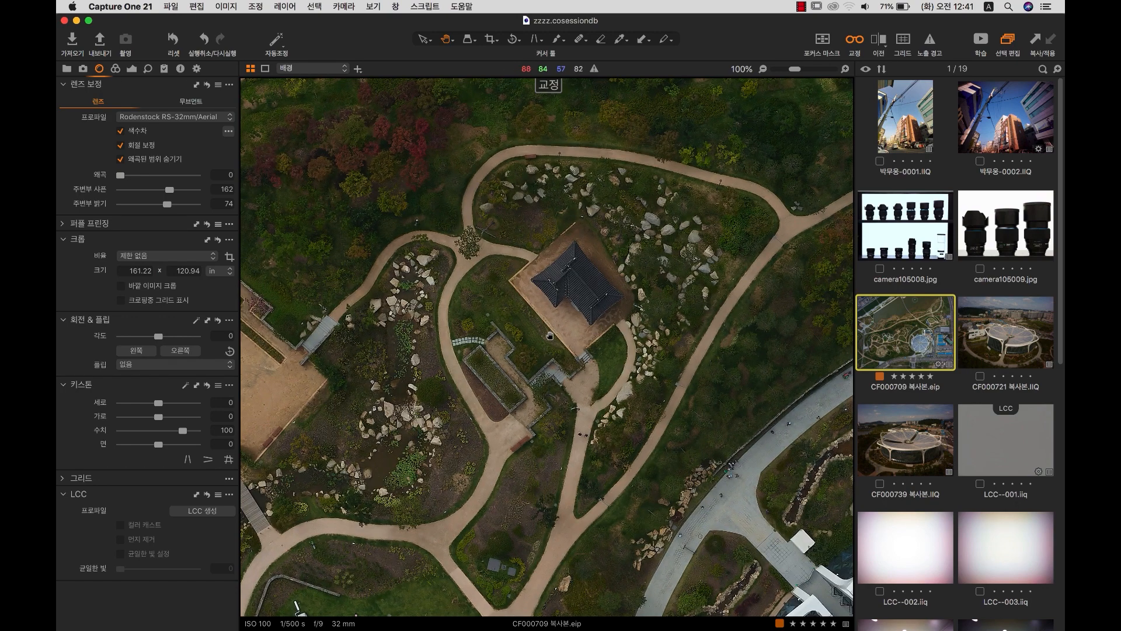
pyautogui.click(550, 335)
pyautogui.click(827, 548)
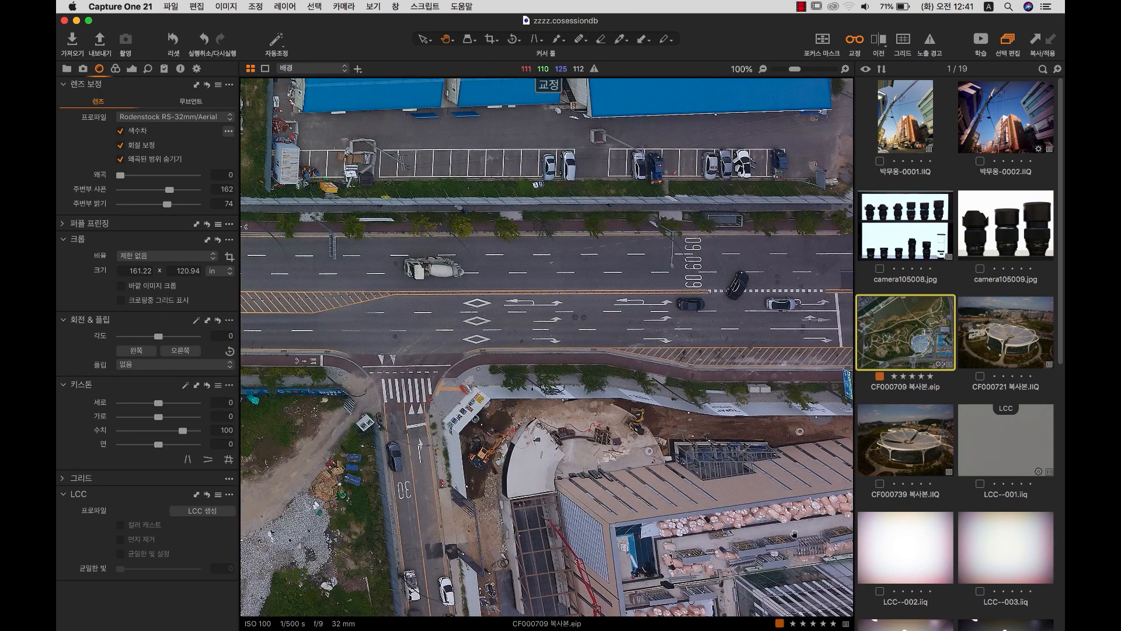
pyautogui.click(586, 343)
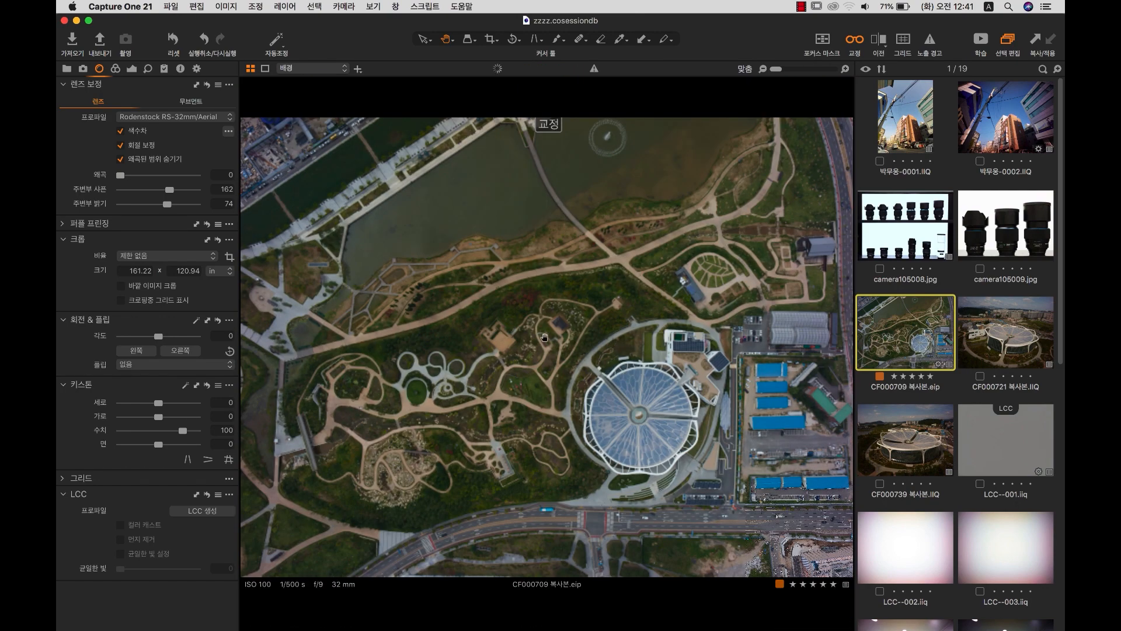
pyautogui.click(557, 335)
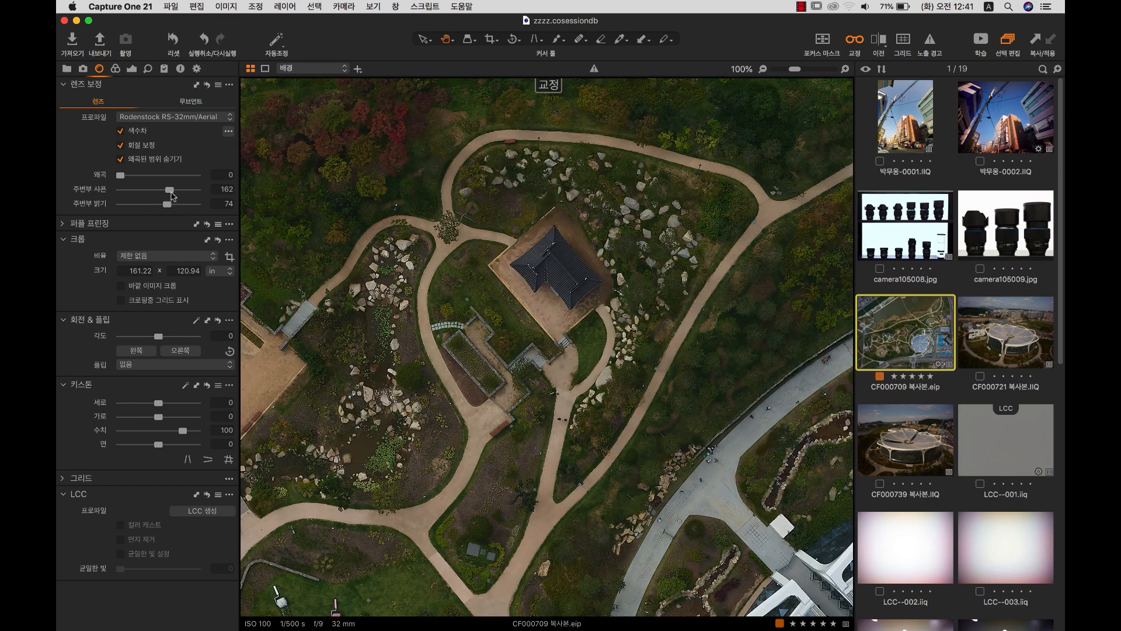
# Set the aerial photo's sharpness falloff to 0 and light falloff to 77, and examine its lower-right corner at up to 400%.
pyautogui.moveTo(171, 191); pyautogui.dragTo(181, 213)
pyautogui.click(526, 267)
pyautogui.click(562, 322)
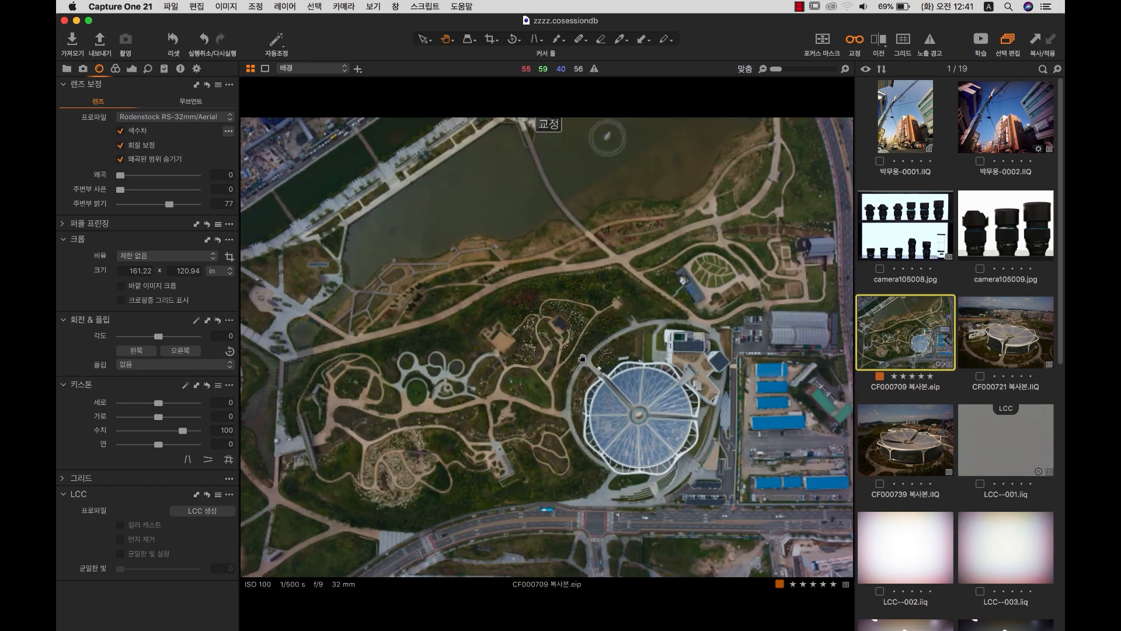
pyautogui.click(582, 359)
pyautogui.click(814, 533)
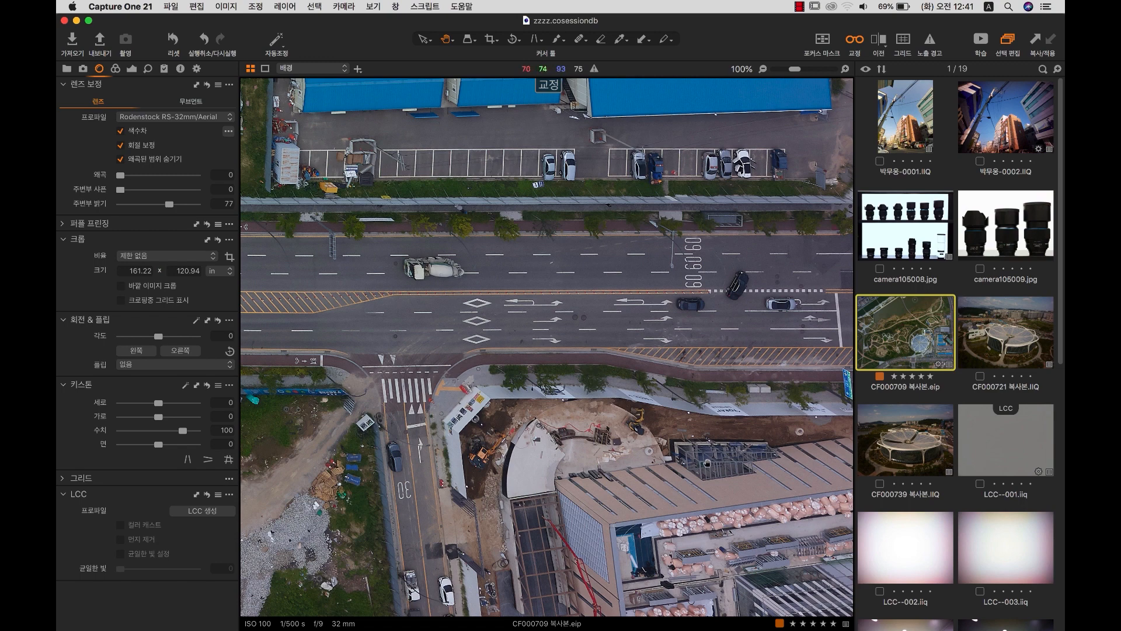
pyautogui.scroll(2, 773, 468)
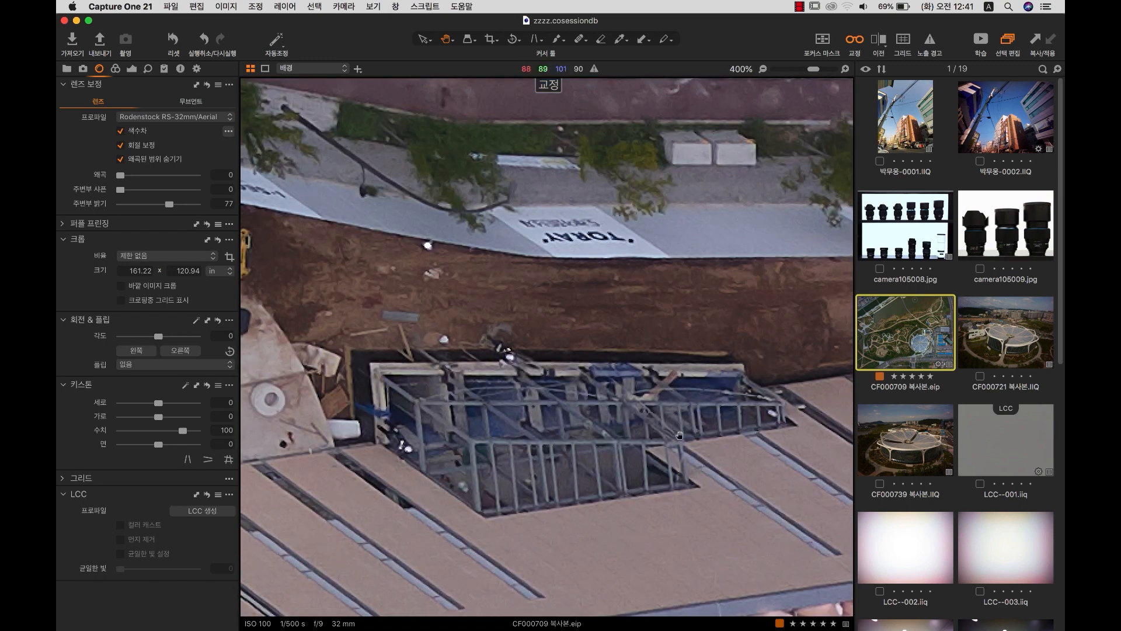
pyautogui.scroll(-2, 679, 435)
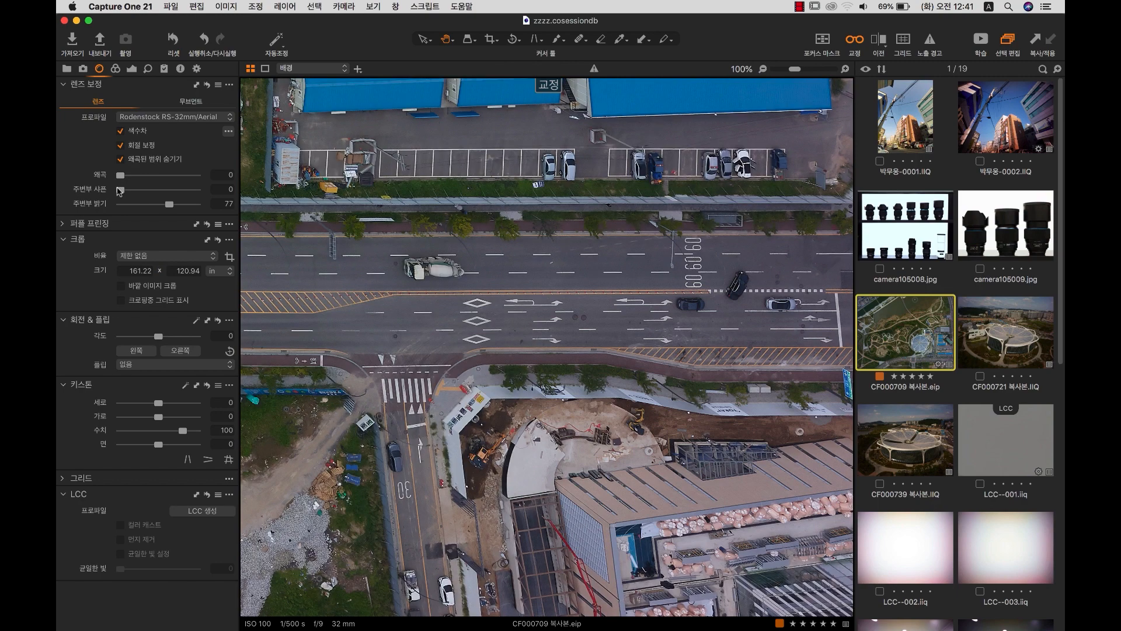
# Set the aerial photo's sharpness falloff to 126 and compare the road area with and without the lens correction.
pyautogui.moveTo(121, 189); pyautogui.dragTo(158, 203)
pyautogui.keyDown('alt'); pyautogui.click(206, 86); pyautogui.keyUp('alt')
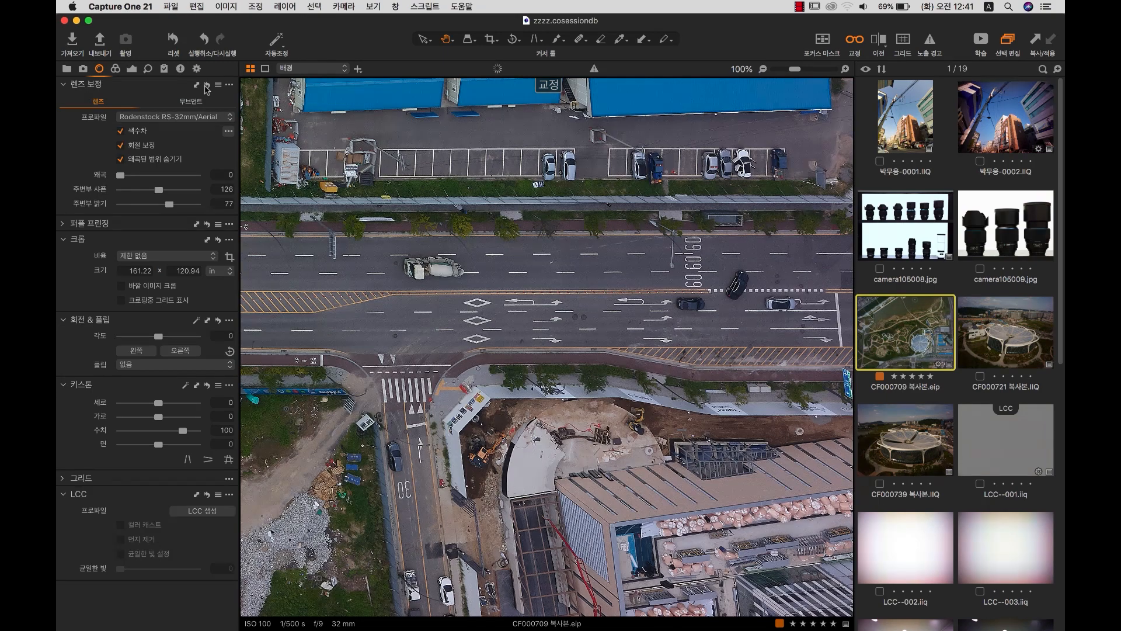
pyautogui.keyDown('alt'); pyautogui.click(206, 87); pyautogui.keyUp('alt')
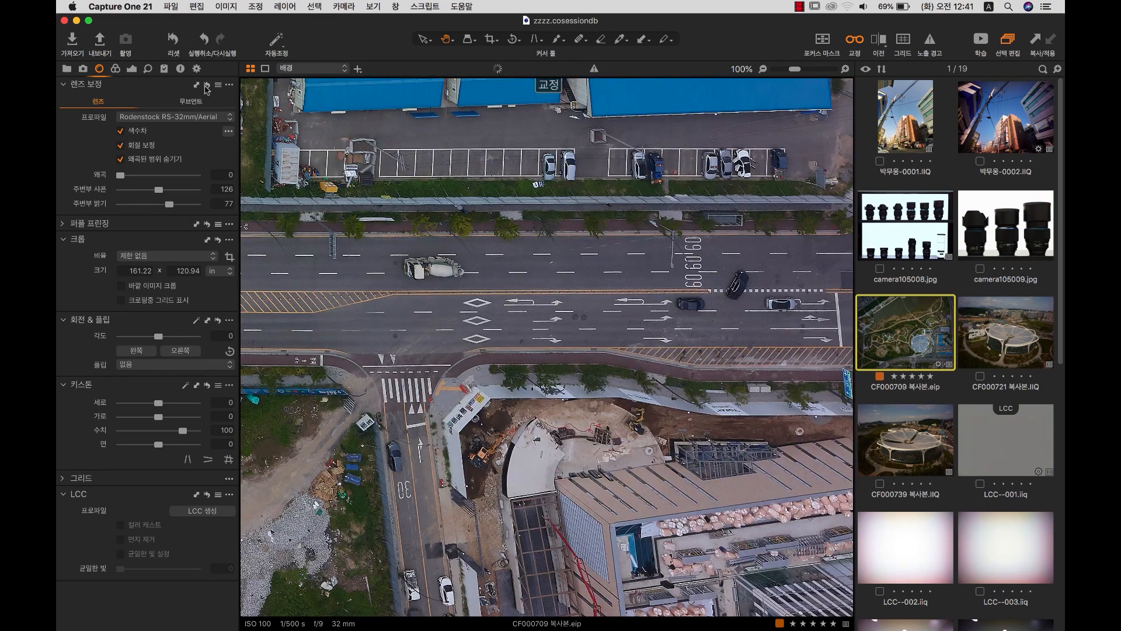
pyautogui.keyDown('alt'); pyautogui.click(207, 86); pyautogui.keyUp('alt')
pyautogui.scroll(5, 441, 261)
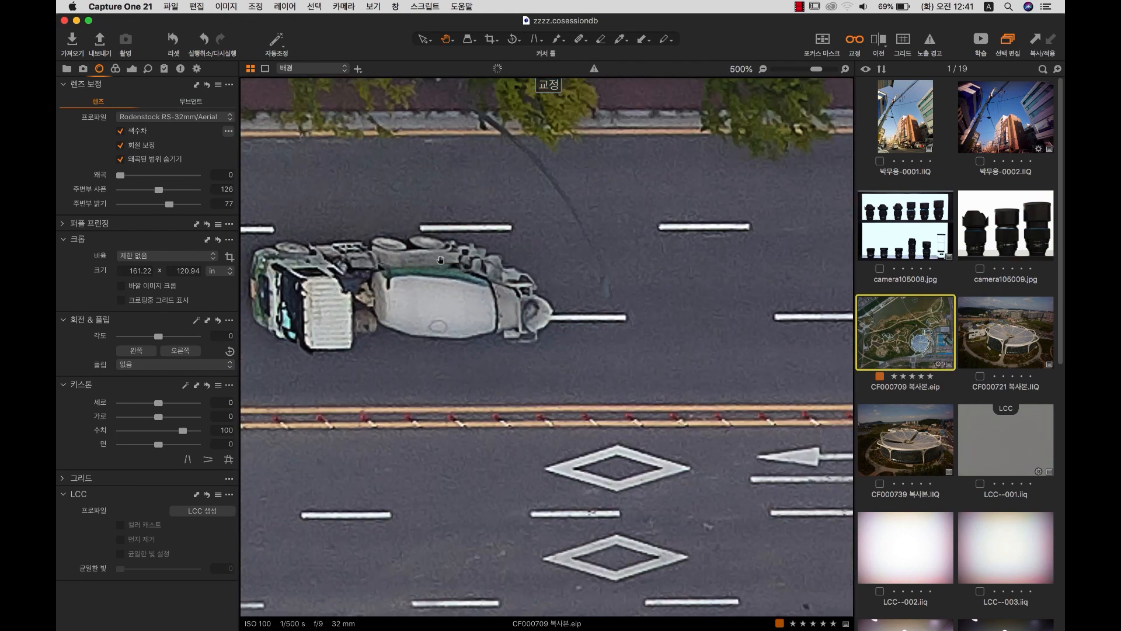
pyautogui.scroll(2, 441, 259)
# Try a sharpness falloff of 185 on the aerial photo, check its detail, and reduce the correction to 124.
pyautogui.moveTo(159, 189)
pyautogui.mouseDown()
pyautogui.moveTo(211, 197)
pyautogui.moveTo(167, 191)
pyautogui.moveTo(179, 191)
pyautogui.mouseUp()
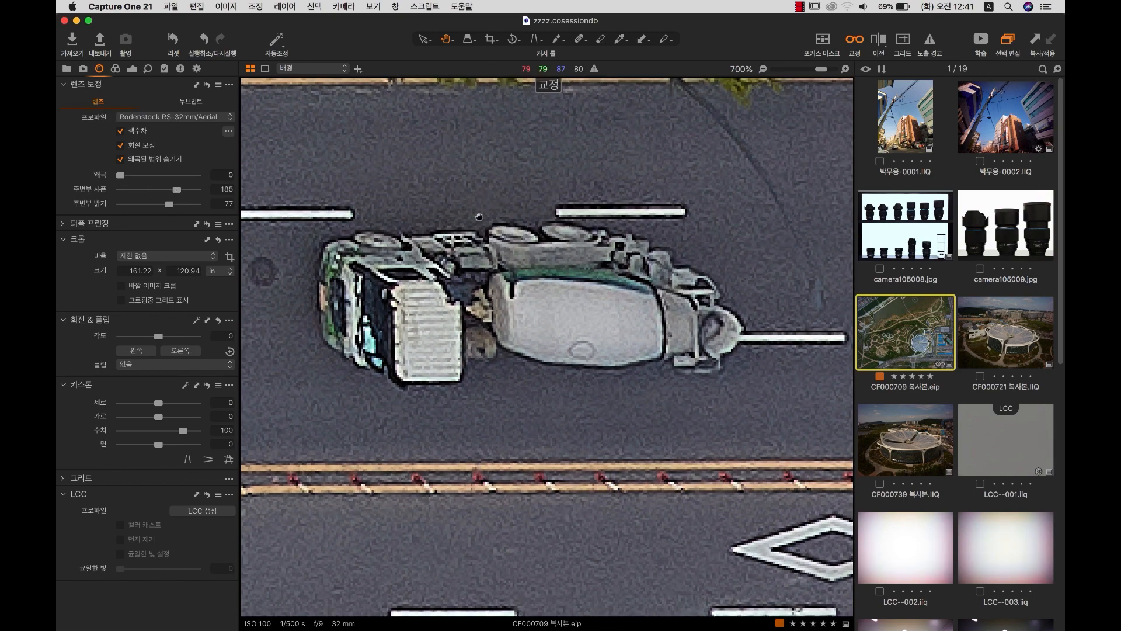
pyautogui.doubleClick(478, 216)
pyautogui.doubleClick(549, 319)
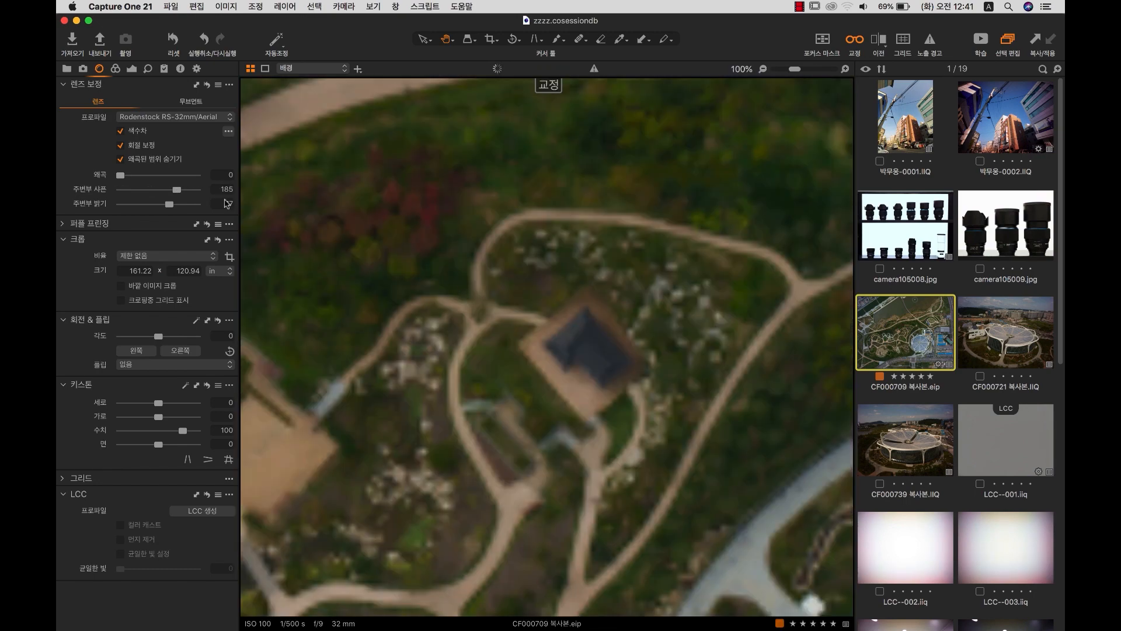
pyautogui.moveTo(179, 190)
pyautogui.mouseDown()
pyautogui.moveTo(225, 191)
pyautogui.moveTo(70, 191)
pyautogui.moveTo(247, 192)
pyautogui.moveTo(94, 192)
pyautogui.moveTo(204, 195)
pyautogui.moveTo(158, 190)
pyautogui.mouseUp()
pyautogui.click(529, 293)
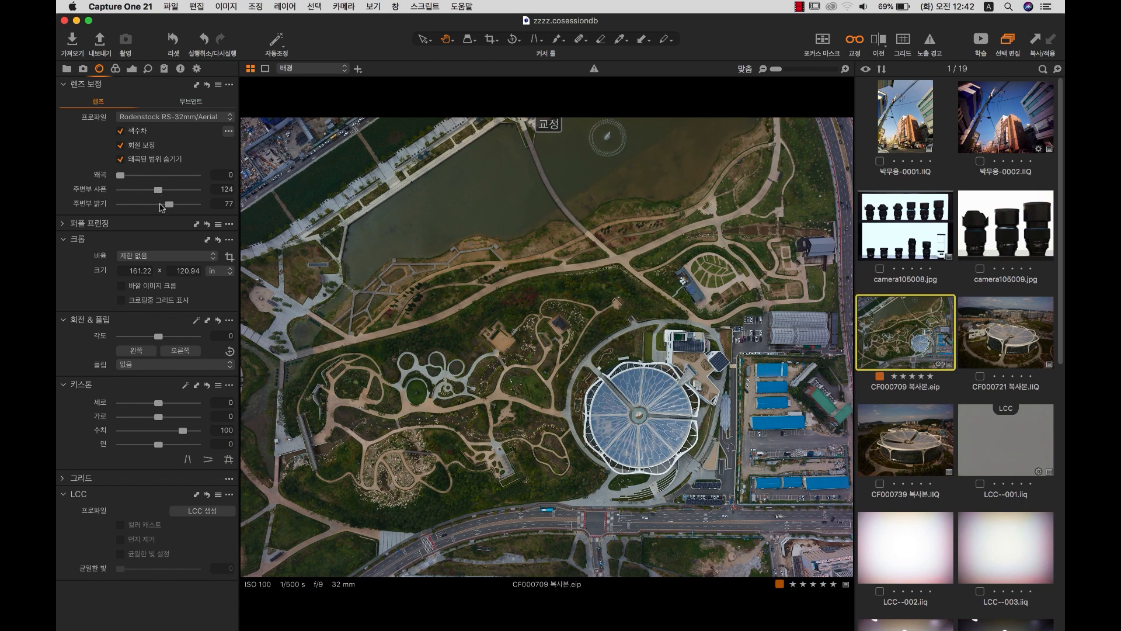
# Set the aerial photo's light falloff to 79 and its sharpness falloff to 128.
pyautogui.click(160, 204)
pyautogui.click(165, 190)
pyautogui.click(169, 205)
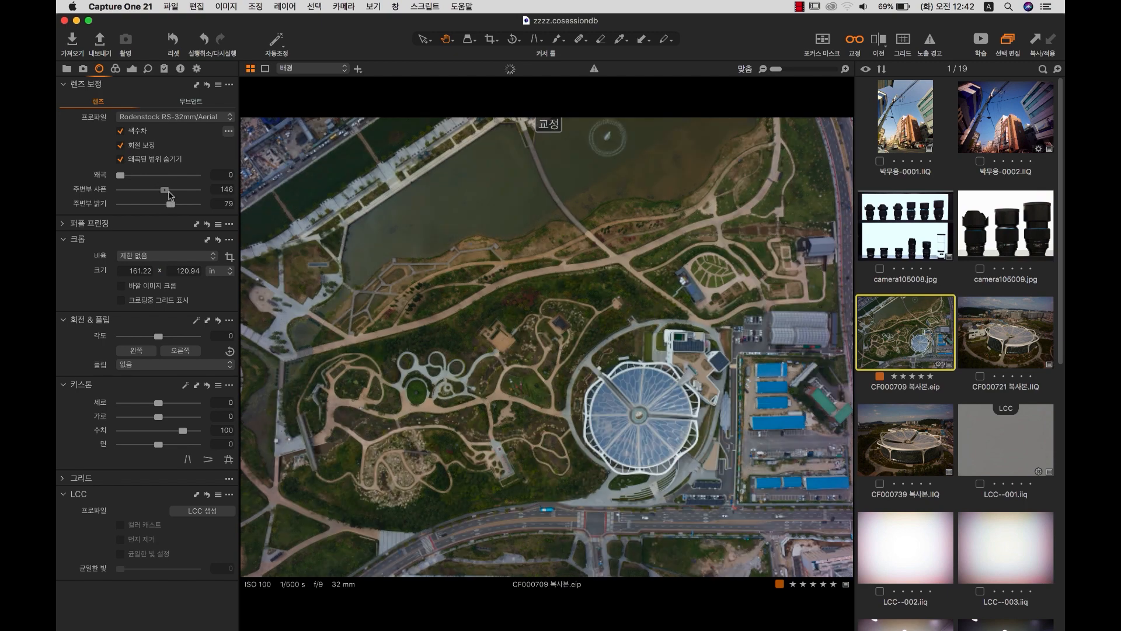
pyautogui.click(161, 190)
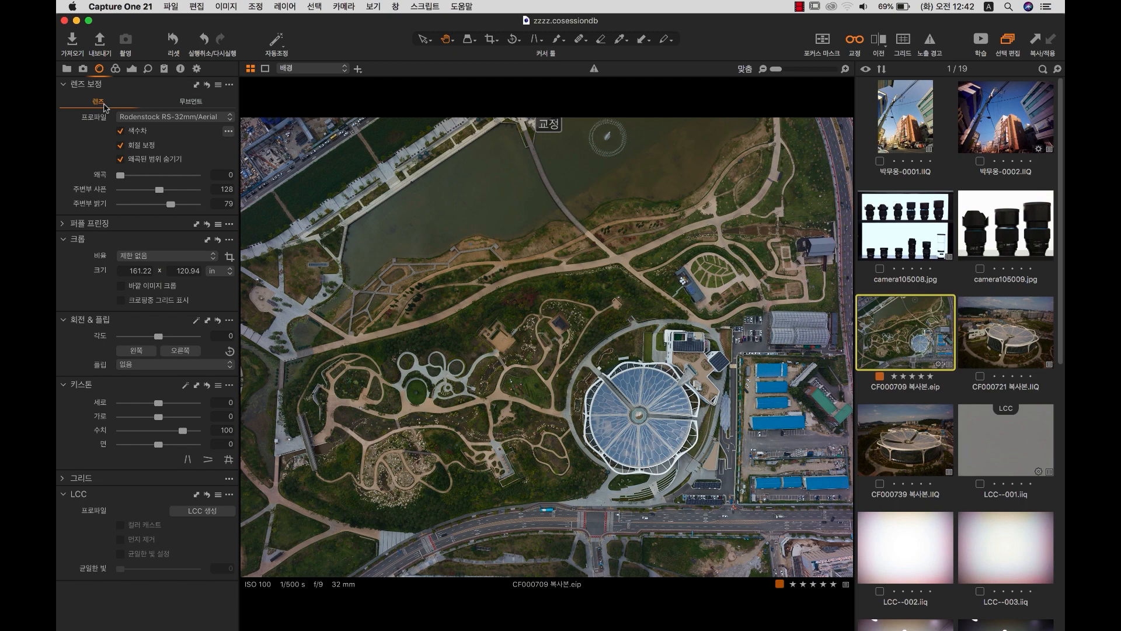
# Set the aerial photo's lens movement to 5 mm for both Shift x and Shift y, and return to the lens settings.
pyautogui.click(188, 104)
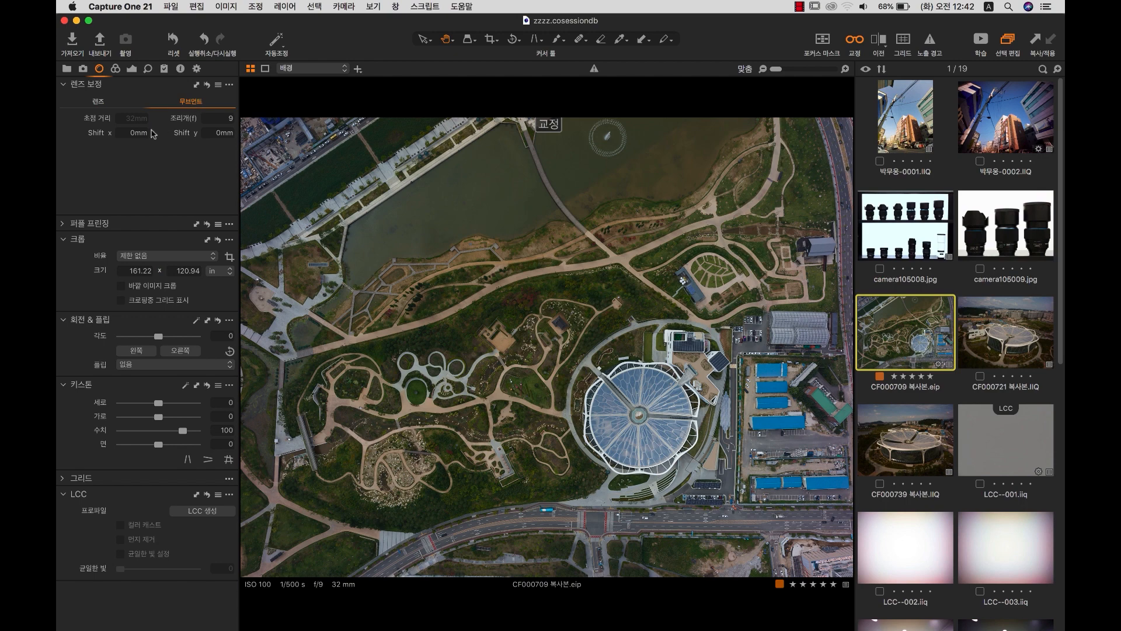
pyautogui.click(122, 134)
pyautogui.click(217, 133)
pyautogui.click(208, 133)
pyautogui.click(136, 133)
pyautogui.write('5')
pyautogui.press('Tab')
pyautogui.write('5')
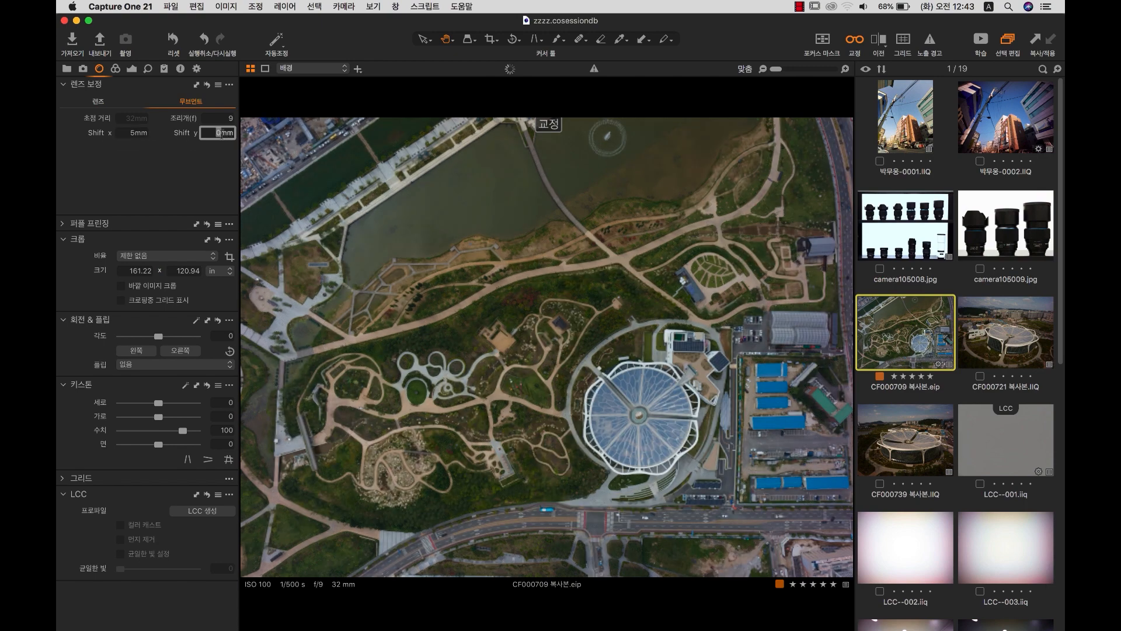
pyautogui.press('Return')
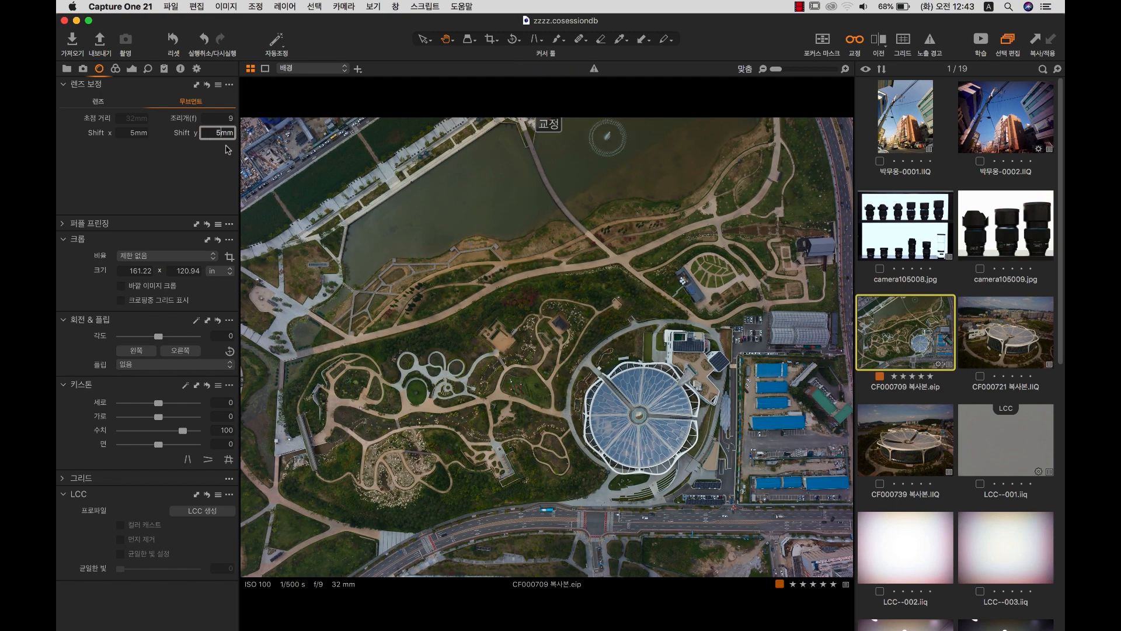
pyautogui.click(136, 133)
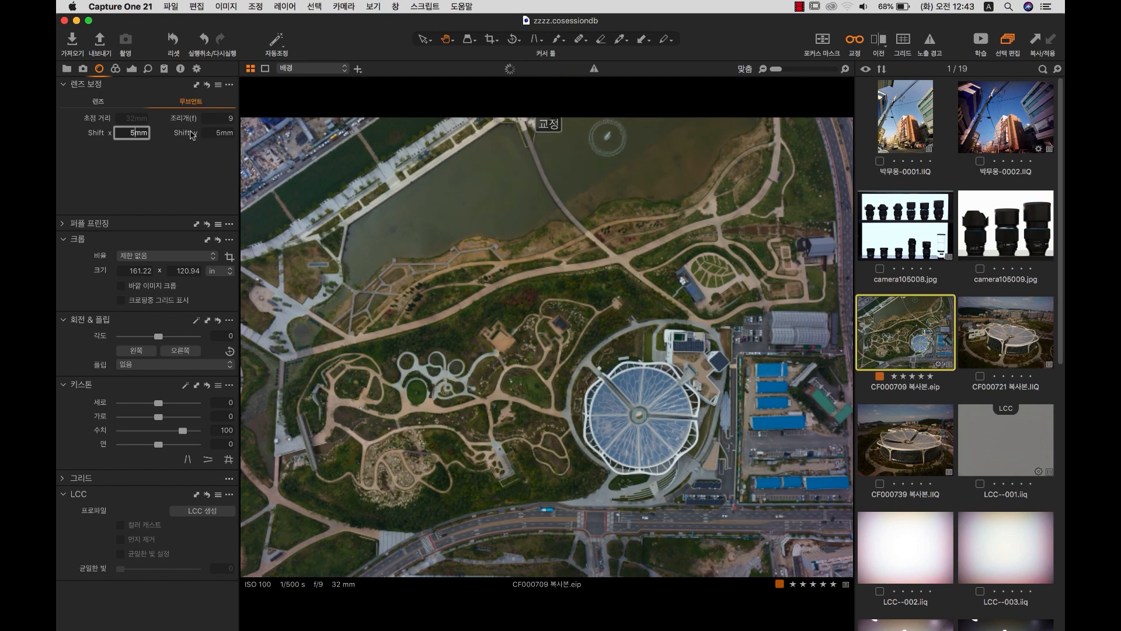
pyautogui.click(216, 131)
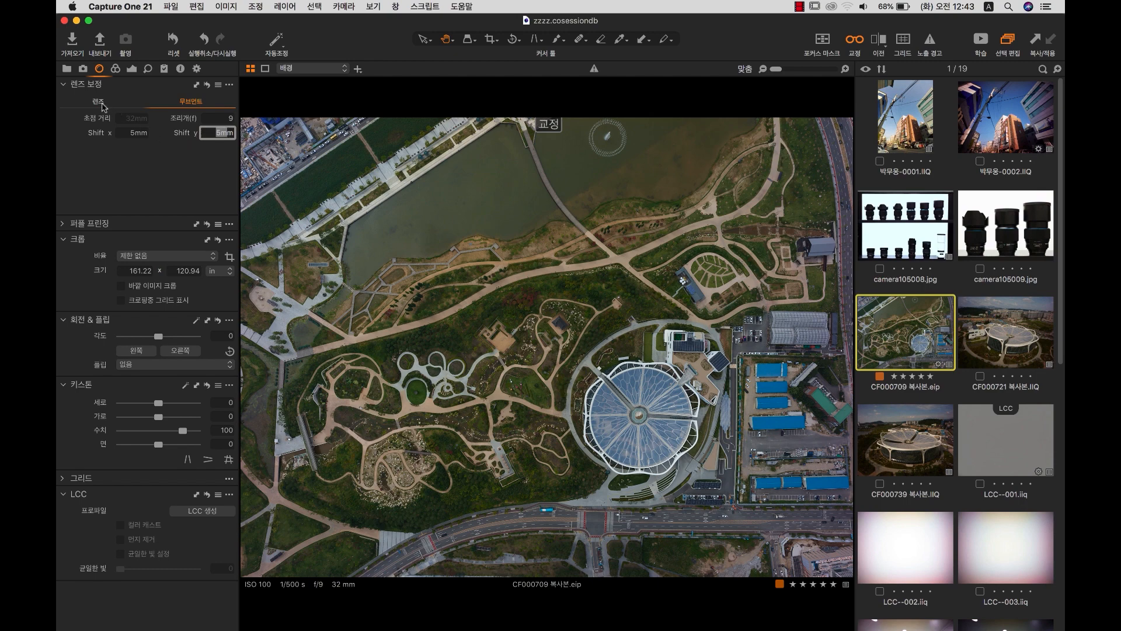
pyautogui.click(99, 103)
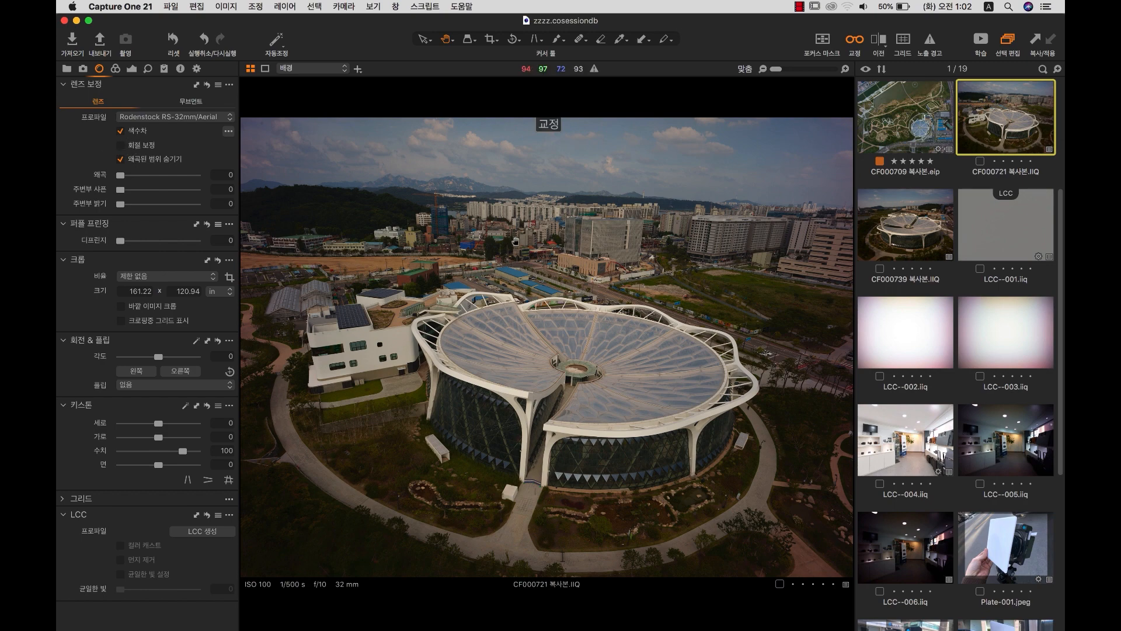
# Compare the distant buildings in the aerial photo CF000721 at 100% with and without diffraction correction.
pyautogui.click(566, 224)
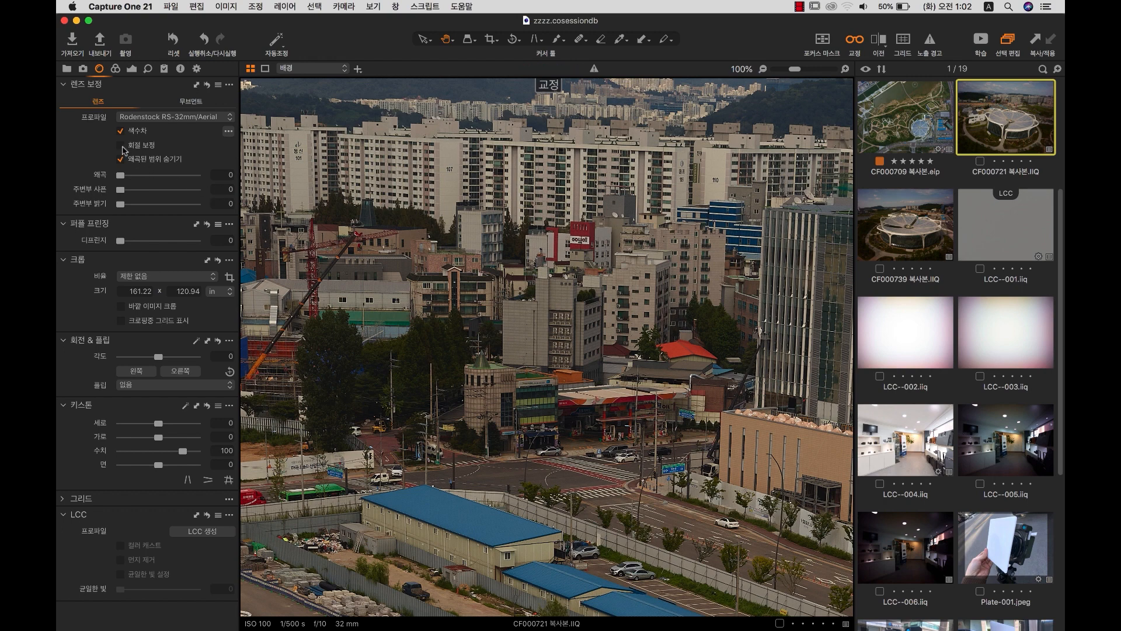
pyautogui.click(122, 147)
pyautogui.click(122, 146)
pyautogui.moveTo(411, 365); pyautogui.dragTo(460, 332)
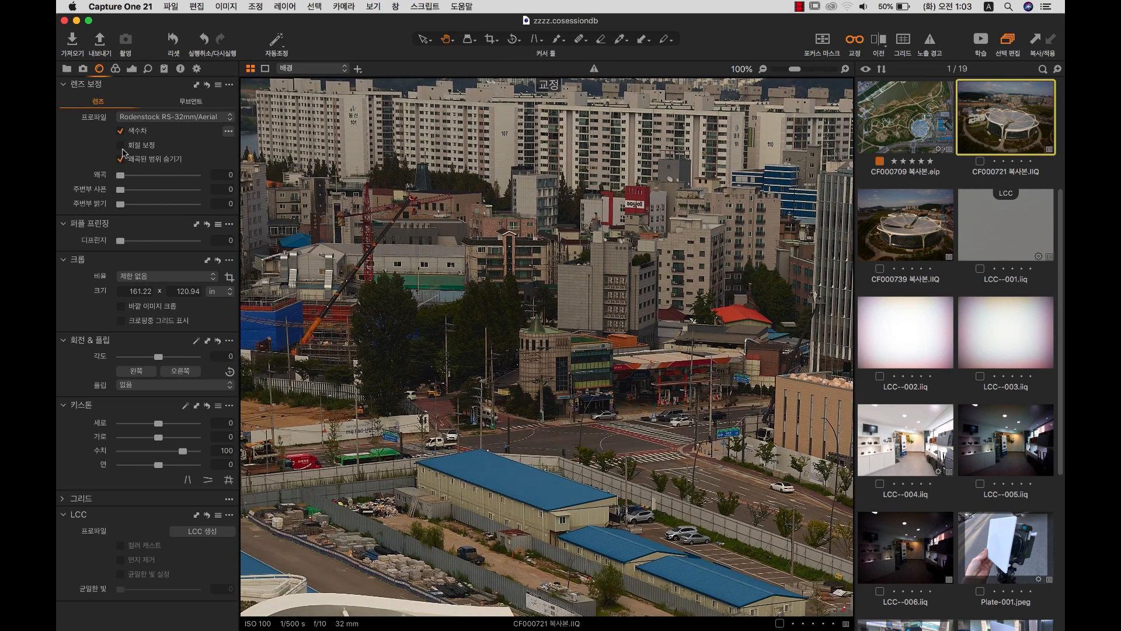
pyautogui.click(122, 146)
pyautogui.click(121, 146)
pyautogui.moveTo(372, 292); pyautogui.dragTo(403, 272)
pyautogui.press('super+0')
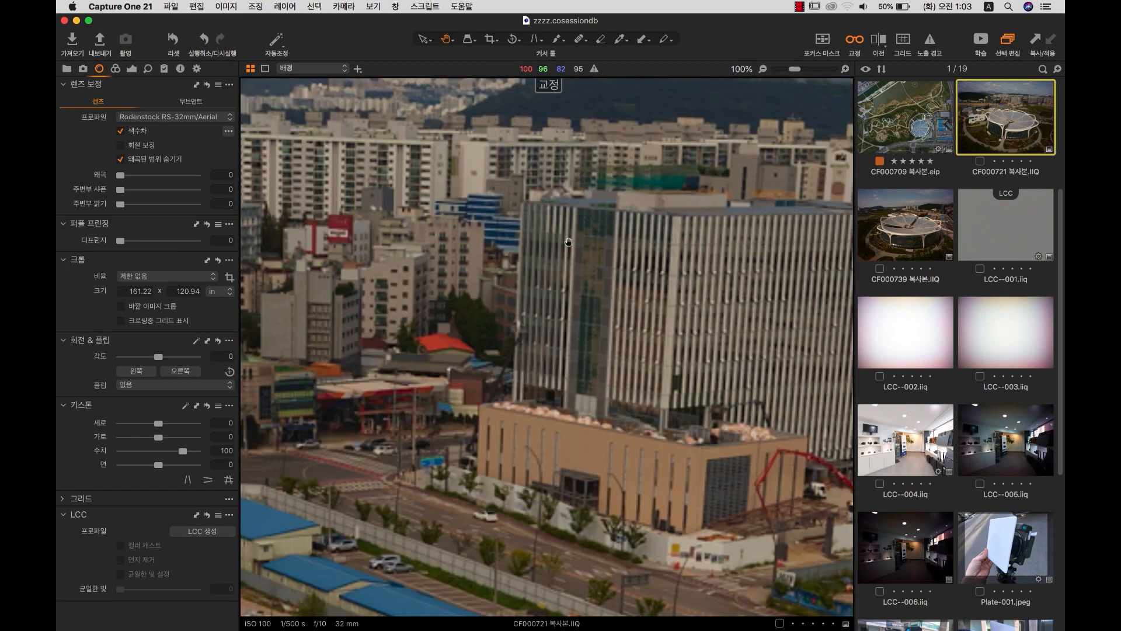
# Turn on diffraction correction for CF000721 and examine the glass building's facade at up to 500%.
pyautogui.doubleClick(565, 242)
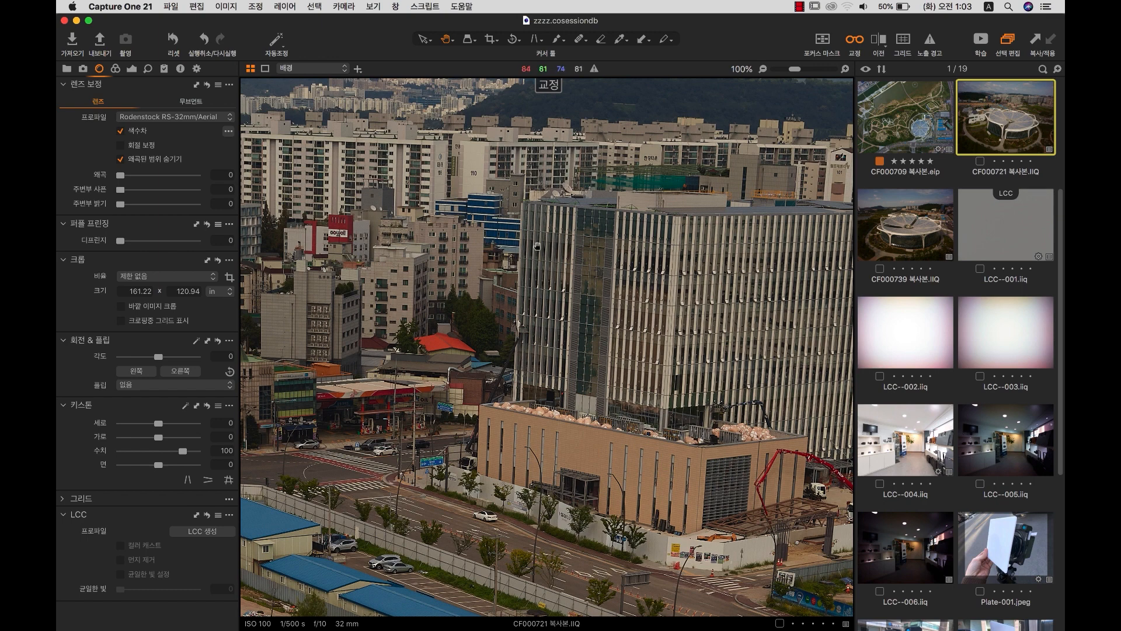
pyautogui.moveTo(345, 297); pyautogui.dragTo(364, 268)
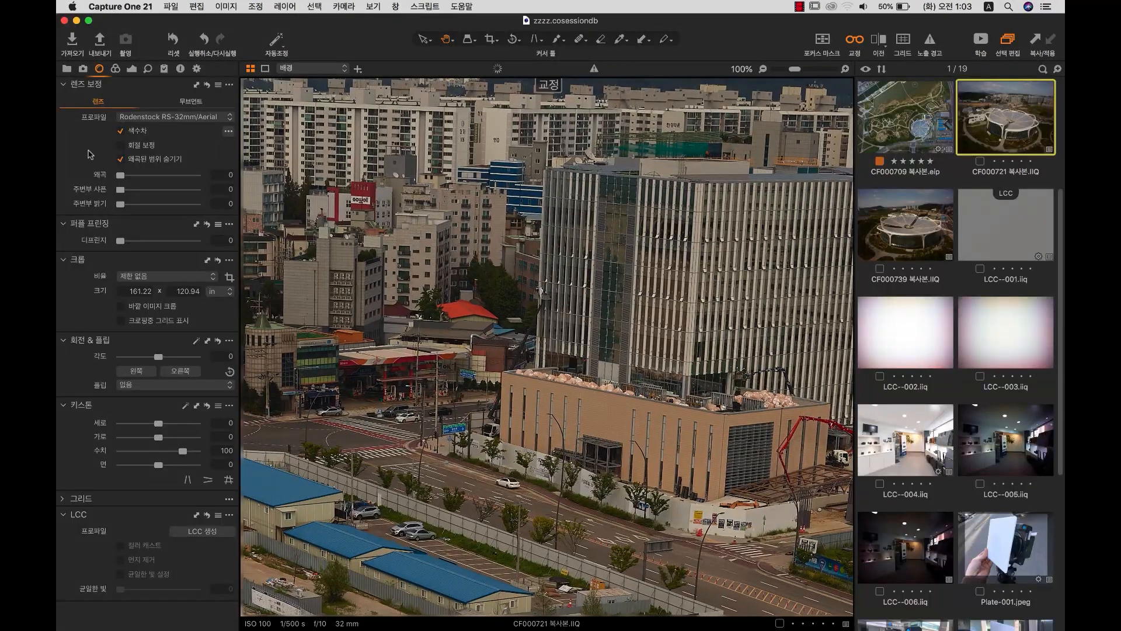
pyautogui.click(121, 145)
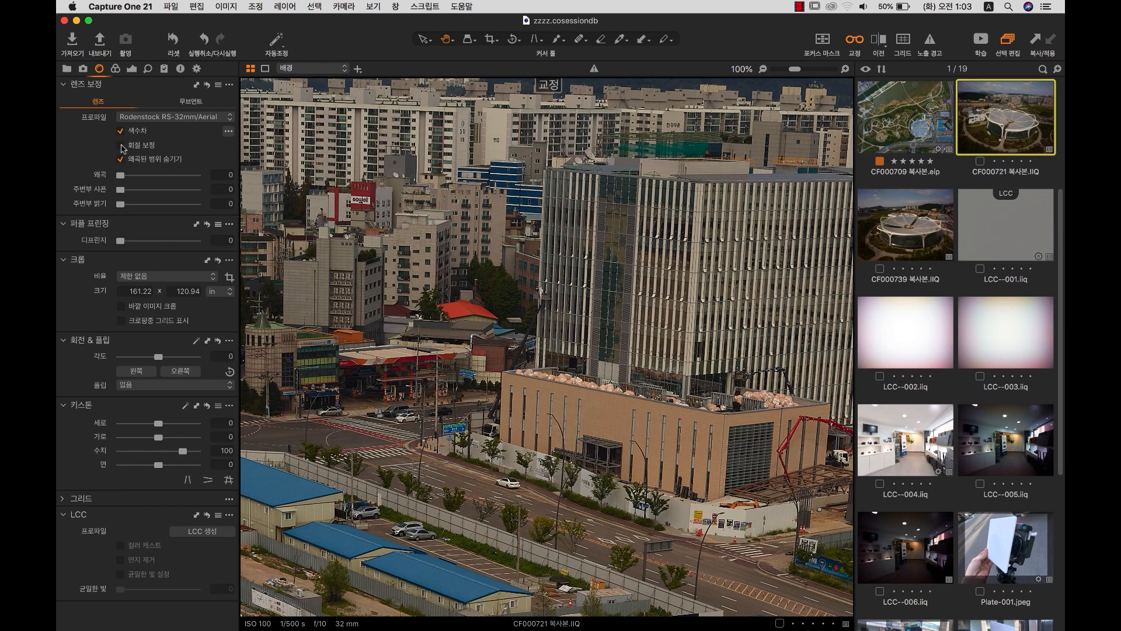
pyautogui.click(121, 145)
pyautogui.scroll(6, 605, 250)
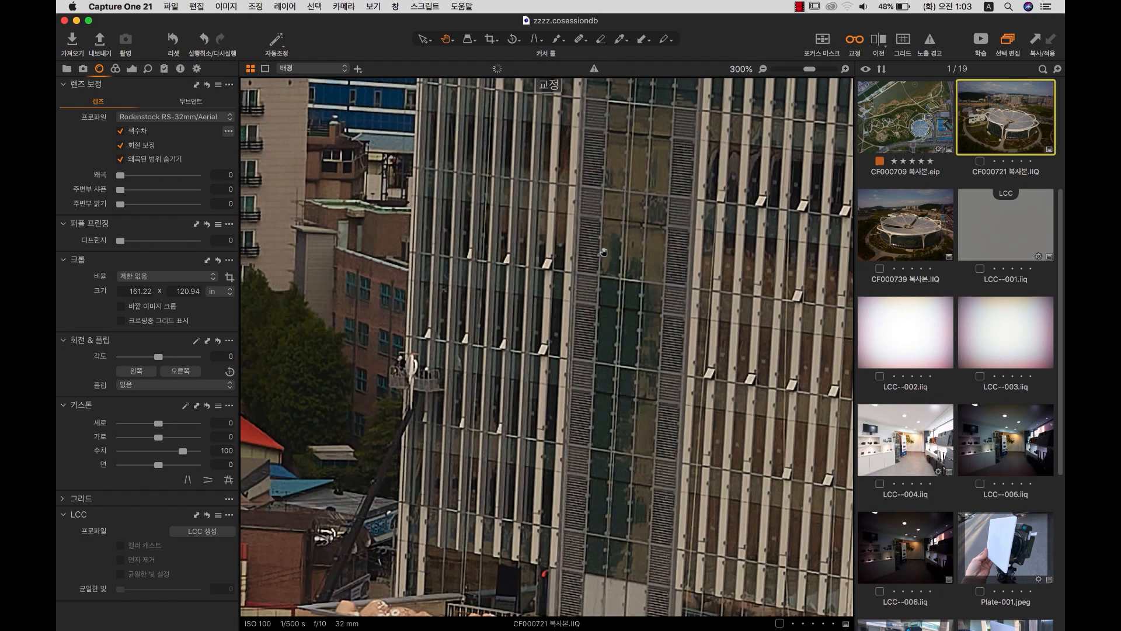
pyautogui.scroll(1, 571, 273)
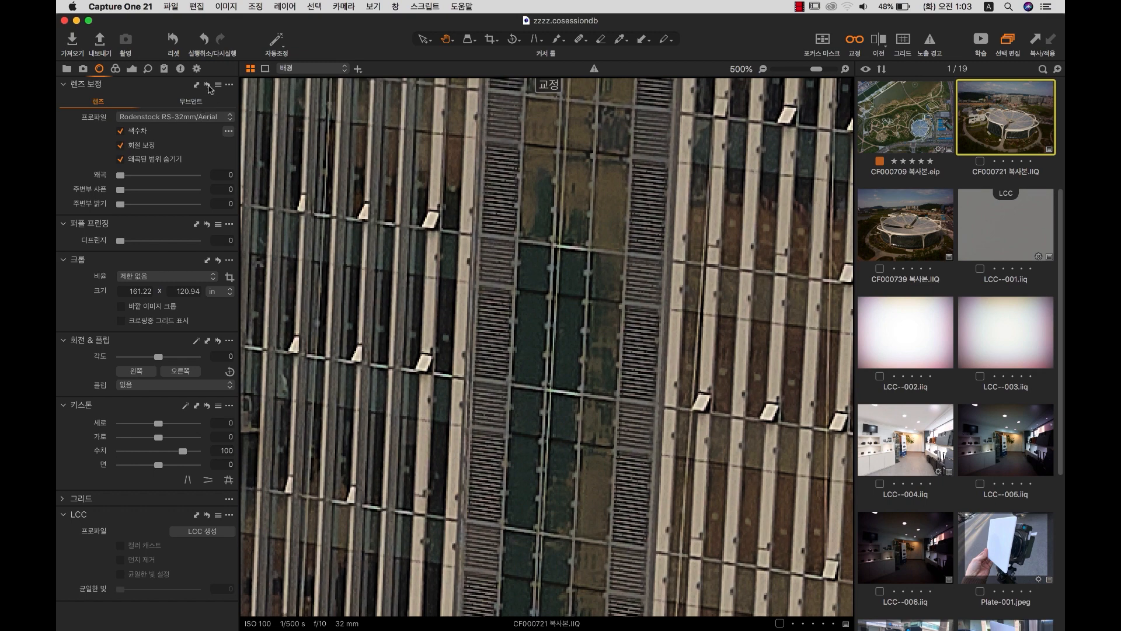
pyautogui.click(208, 86)
pyautogui.click(440, 305)
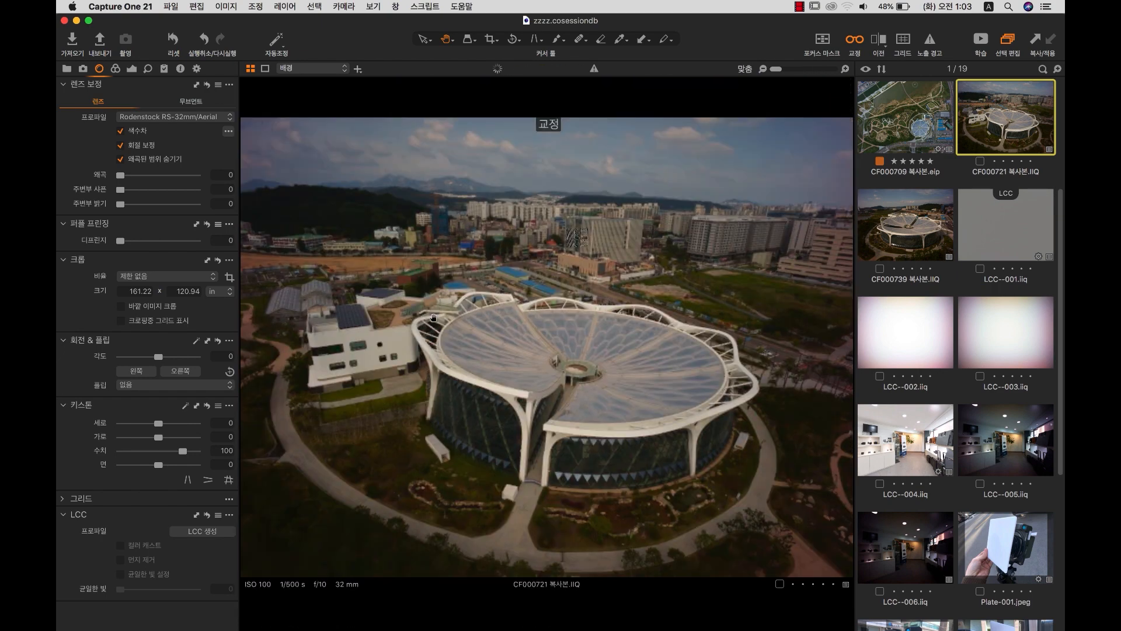
# Examine the construction scaffolding at up to 1600% and compare it with and without diffraction correction.
pyautogui.click(490, 247)
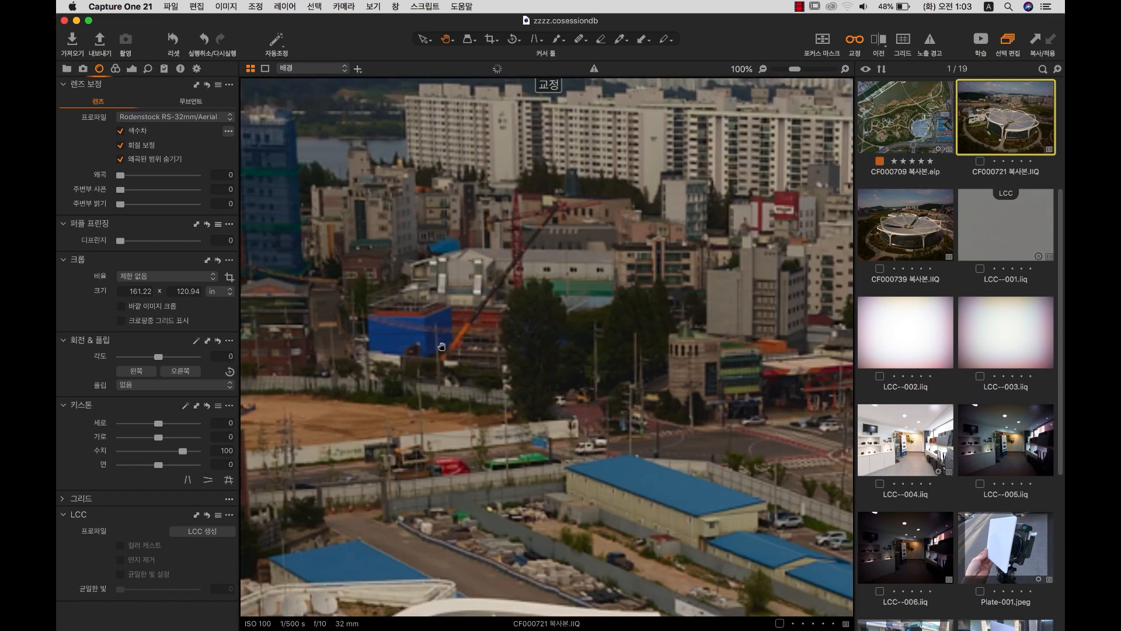
pyautogui.scroll(-2, 497, 357)
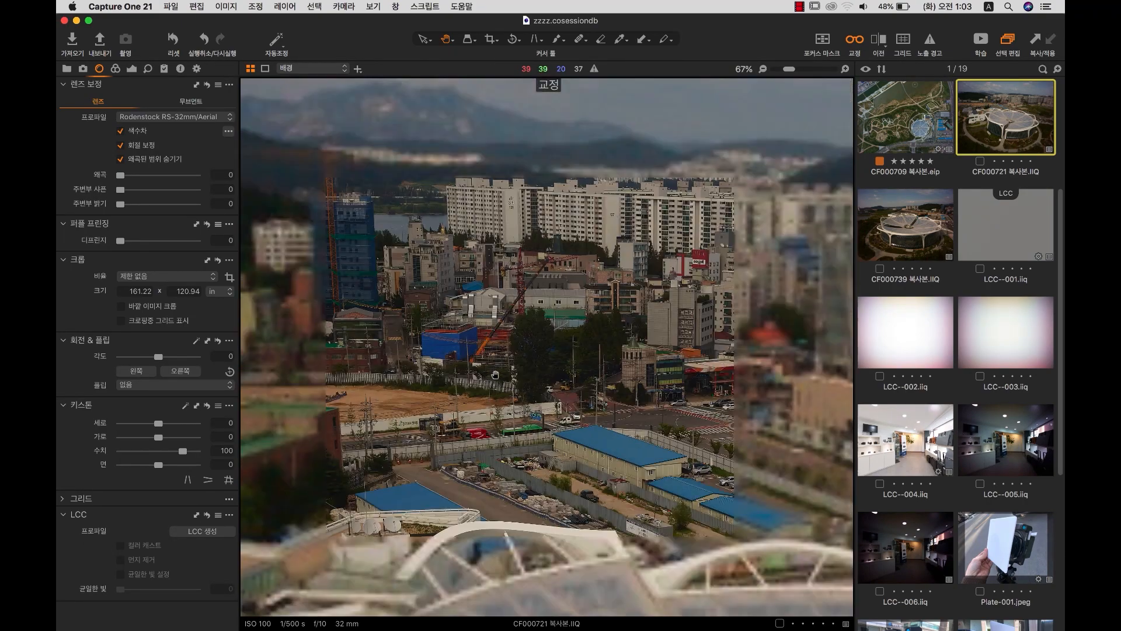
pyautogui.scroll(8, 497, 357)
pyautogui.scroll(3, 498, 375)
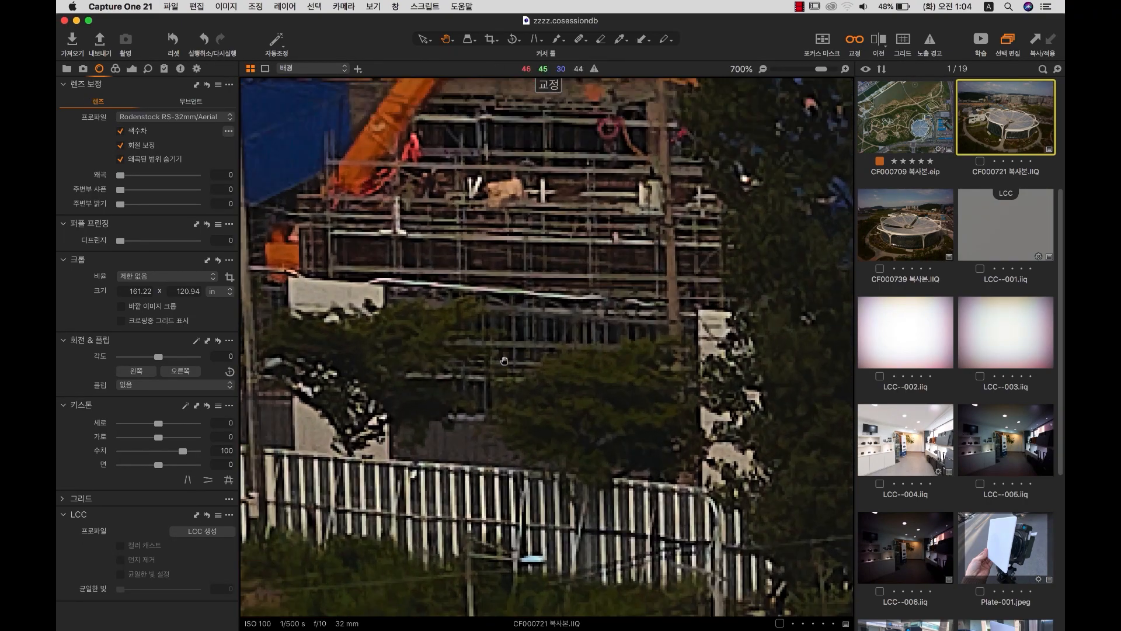
pyautogui.scroll(3, 472, 372)
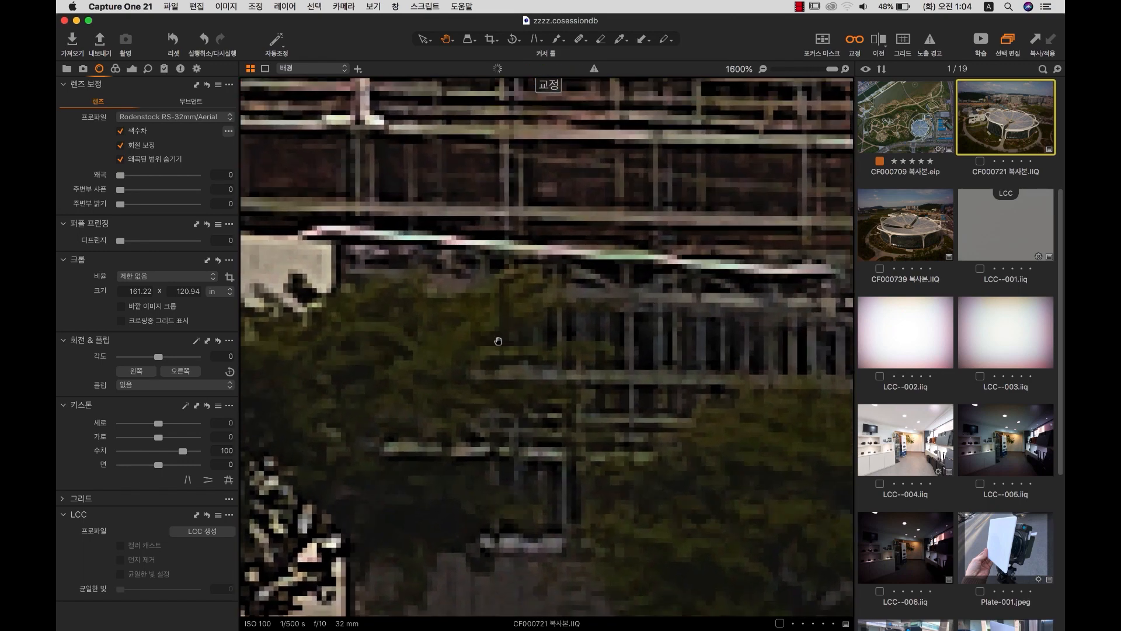
pyautogui.scroll(-1, 497, 341)
pyautogui.scroll(-3, 498, 335)
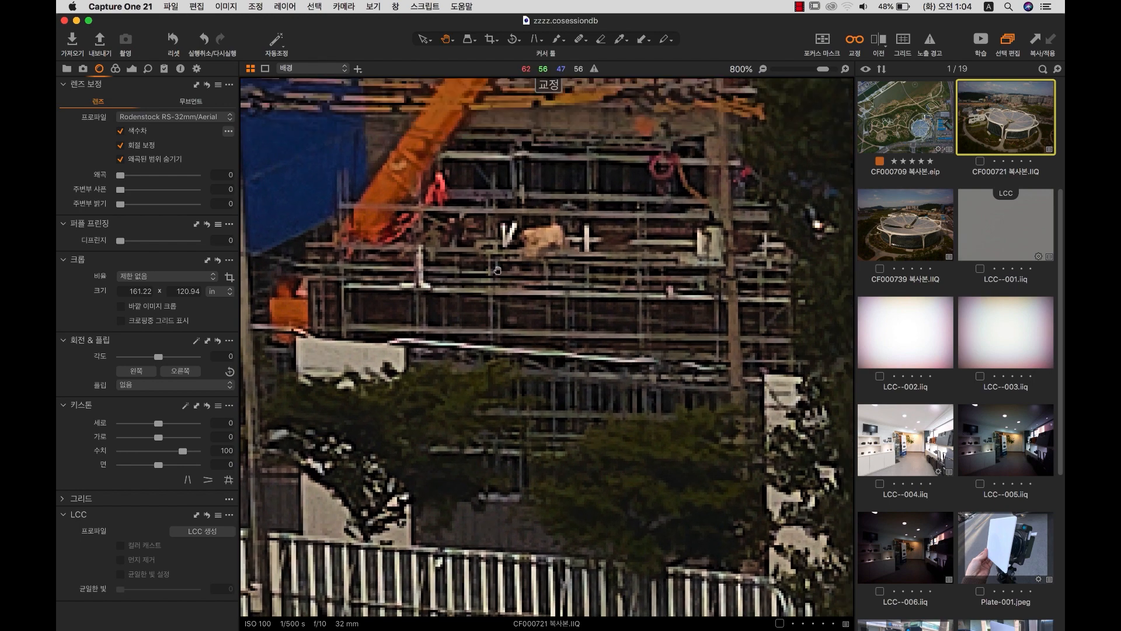
pyautogui.click(123, 145)
pyautogui.click(122, 148)
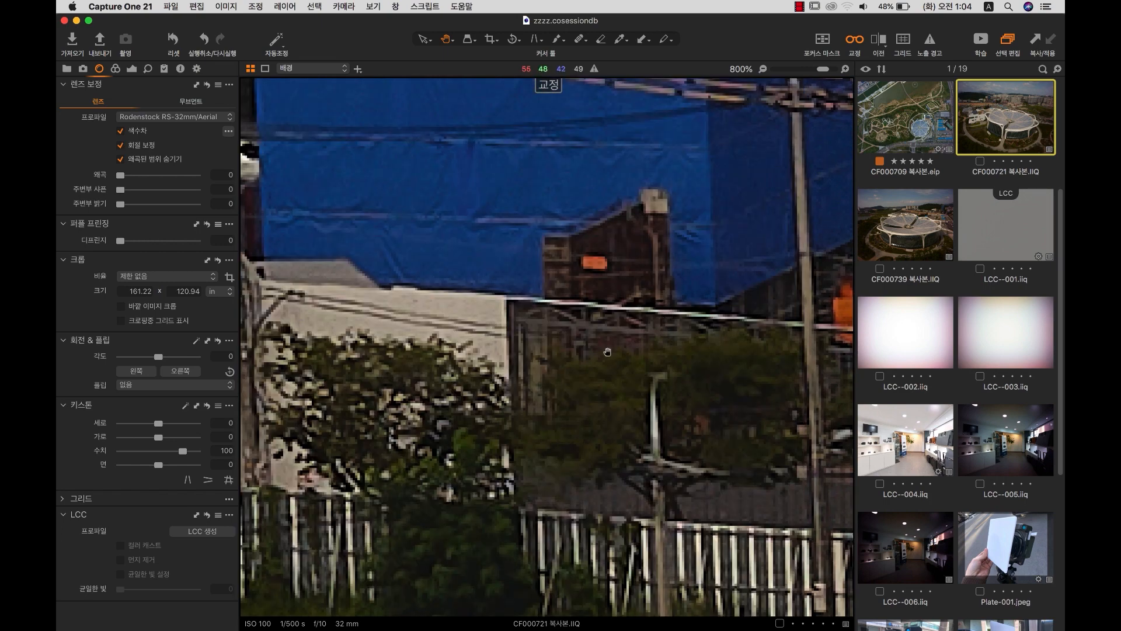
# Toggle diffraction correction at 500% and examine the street, the blue-covered building and the fence beside the construction site.
pyautogui.scroll(-2, 556, 319)
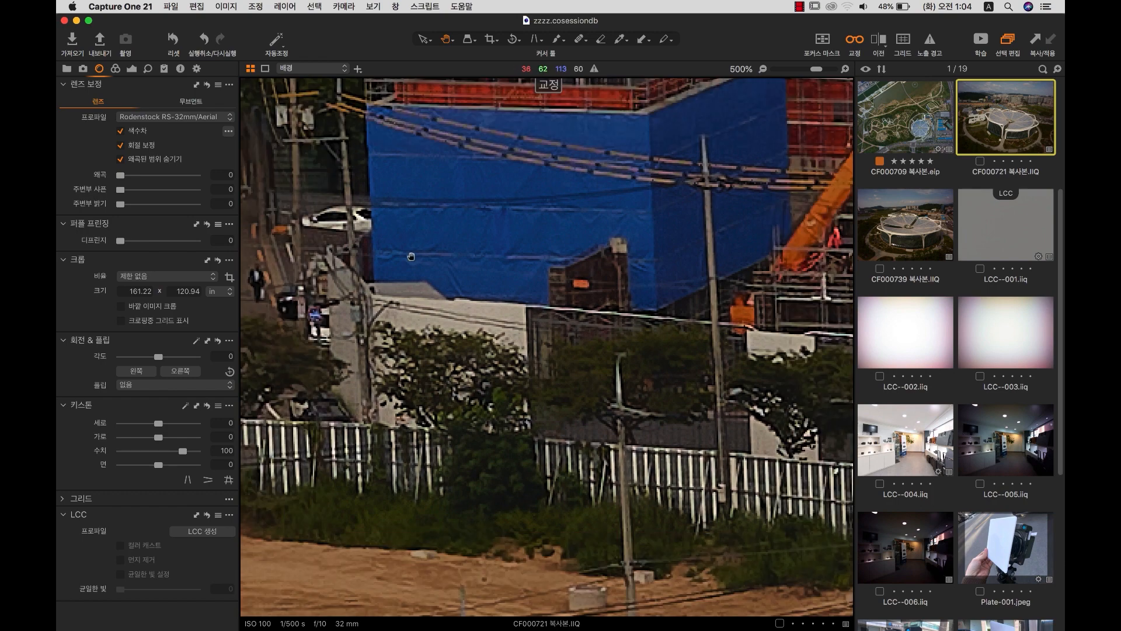
pyautogui.moveTo(411, 257); pyautogui.dragTo(776, 504)
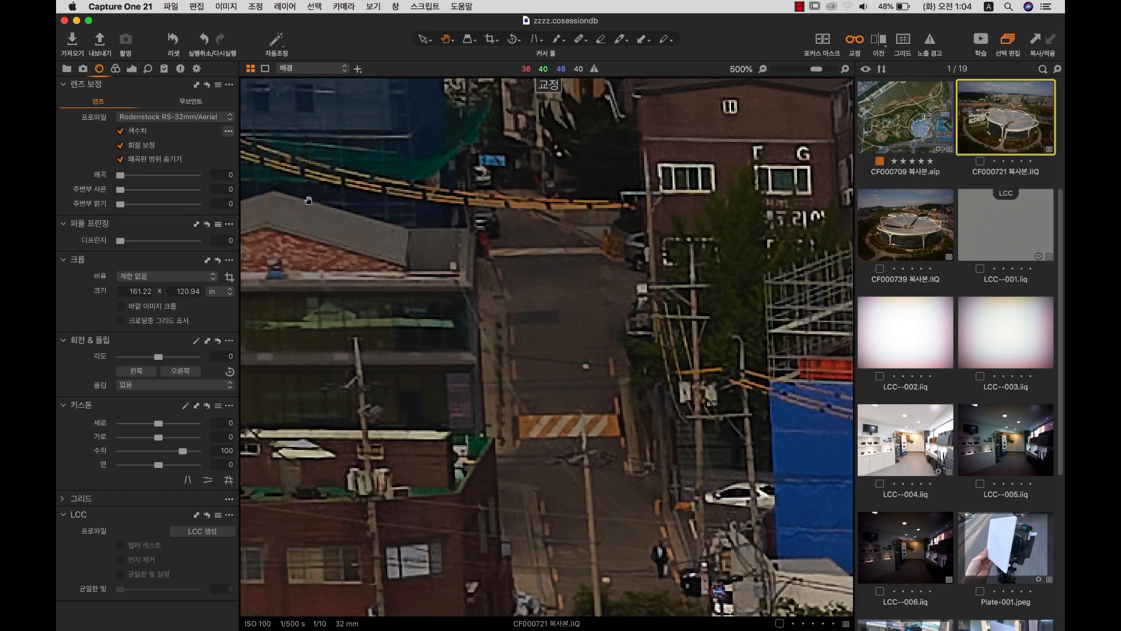
pyautogui.click(123, 146)
pyautogui.click(121, 146)
pyautogui.moveTo(689, 501); pyautogui.dragTo(470, 267)
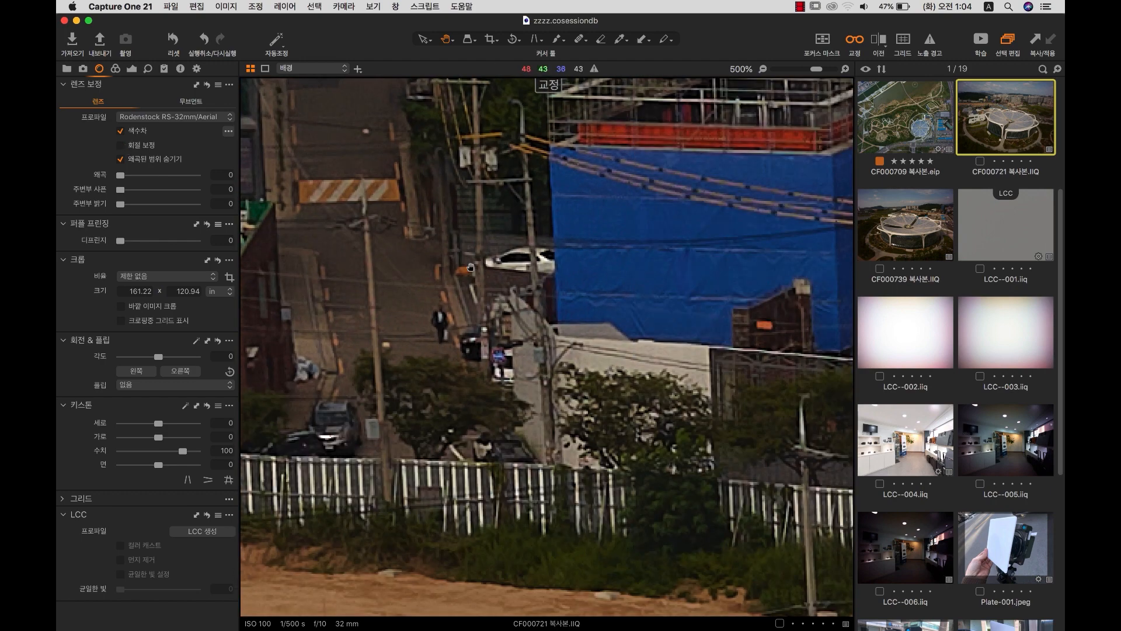
pyautogui.moveTo(642, 495); pyautogui.dragTo(527, 397)
pyautogui.moveTo(789, 314); pyautogui.dragTo(490, 326)
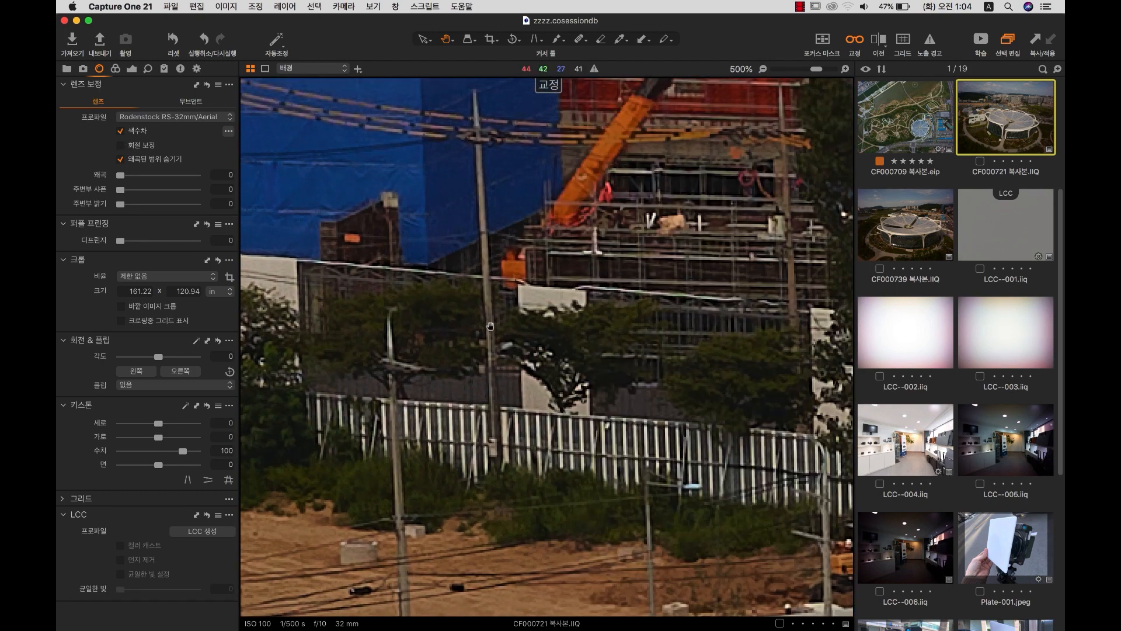
pyautogui.scroll(1, 665, 361)
pyautogui.scroll(2, 684, 354)
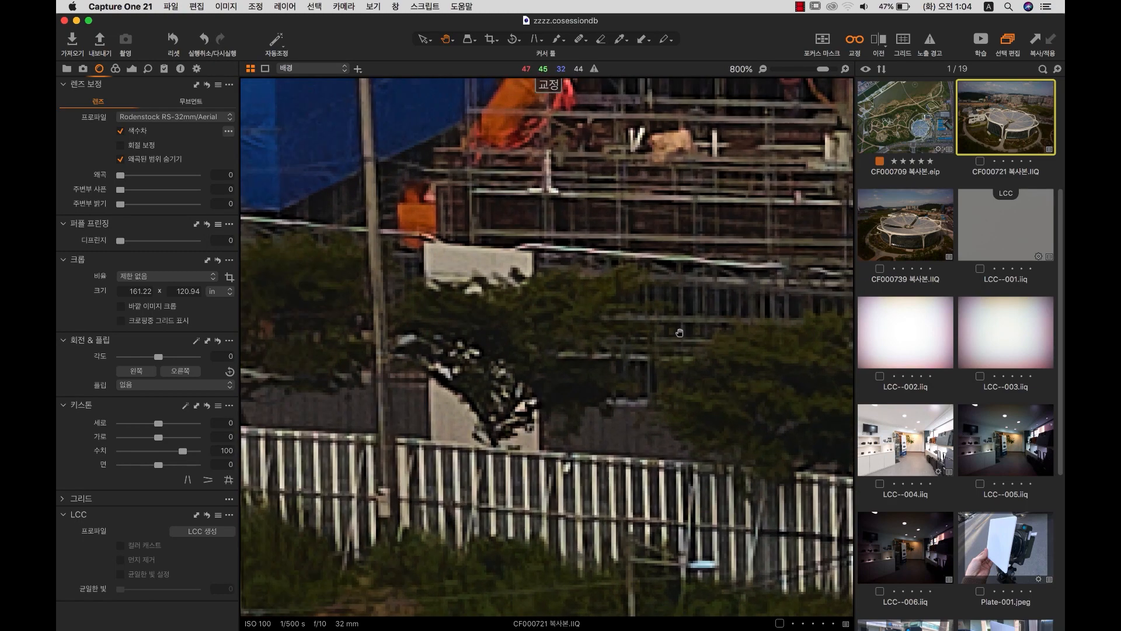
# Switch diffraction correction on and off repeatedly to compare the scaffolding and trees at 800%.
pyautogui.click(121, 146)
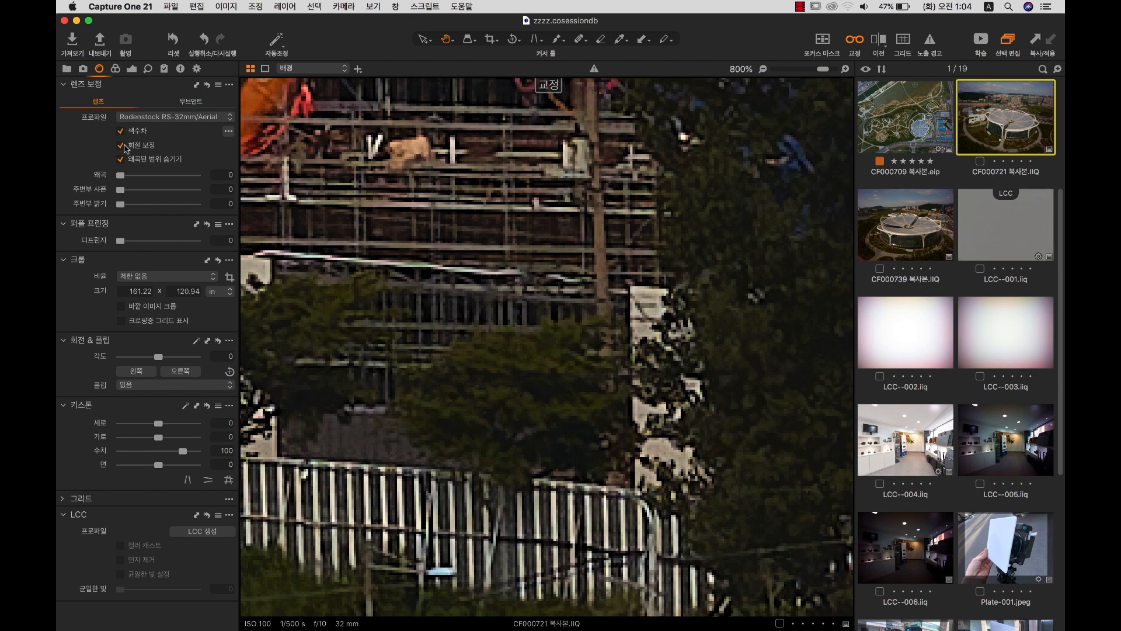
pyautogui.click(122, 146)
pyautogui.click(124, 147)
pyautogui.click(129, 146)
pyautogui.click(129, 146)
pyautogui.click(122, 146)
pyautogui.click(123, 146)
# Open the aerial photo CF000709, turn off its diffraction correction and view the solar-panel roof at 500%.
pyautogui.click(909, 135)
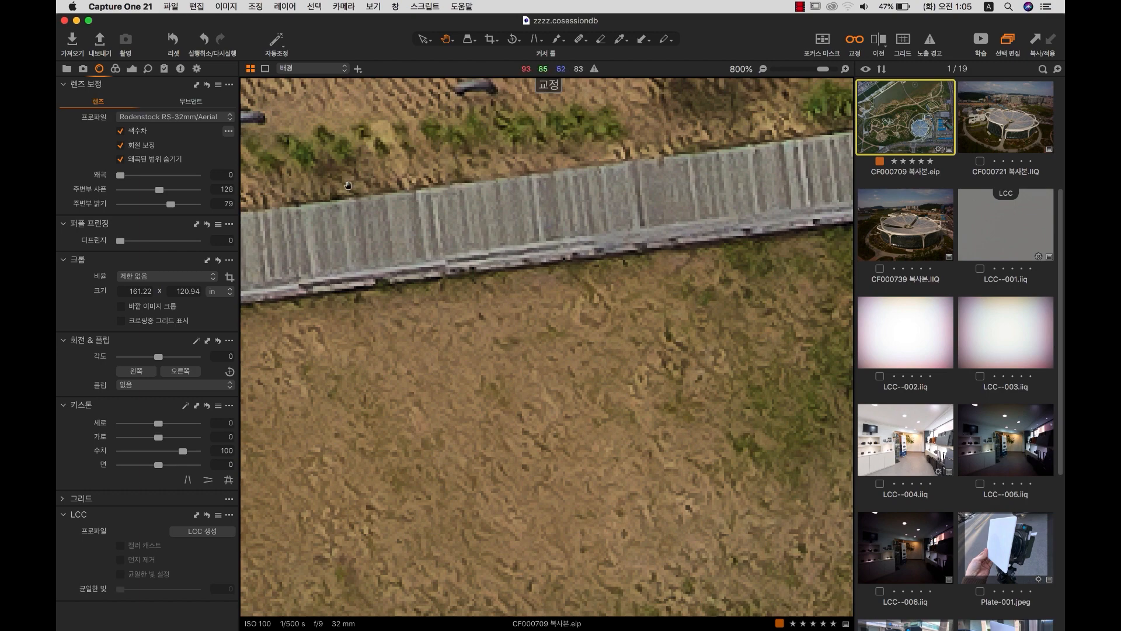
pyautogui.scroll(-3, 506, 237)
pyautogui.scroll(-10, 506, 268)
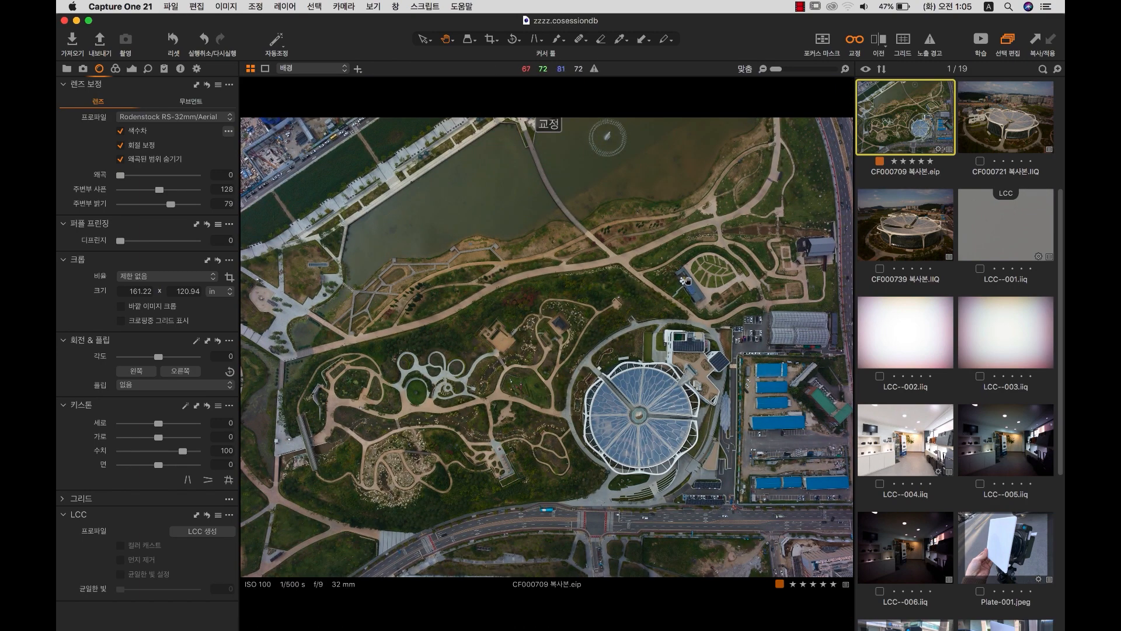
pyautogui.click(706, 301)
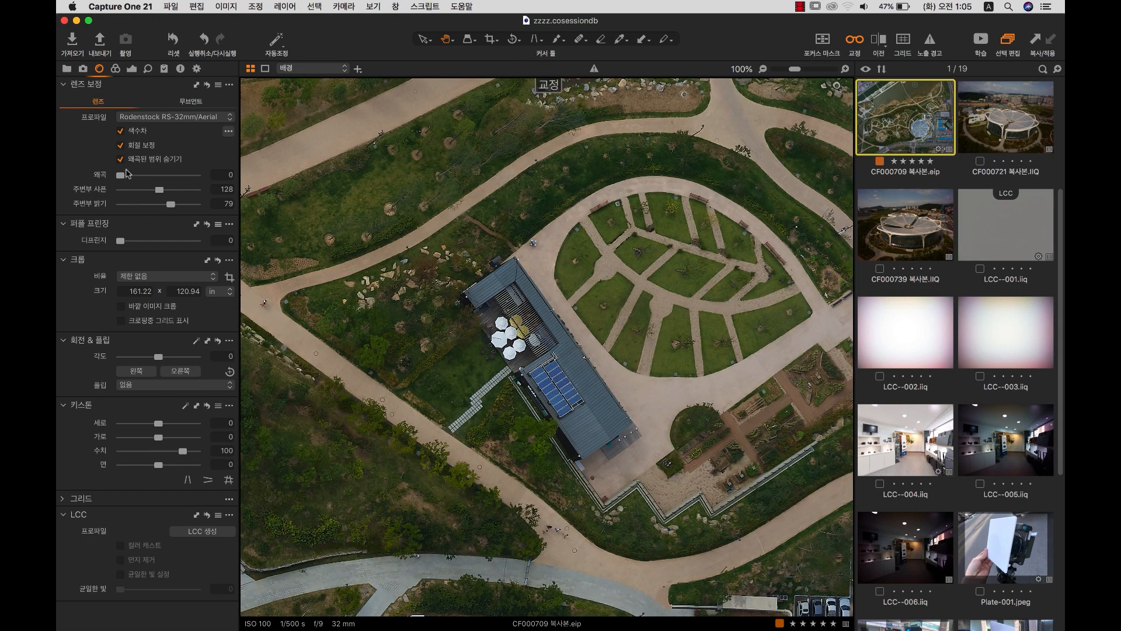
pyautogui.click(121, 145)
pyautogui.scroll(8, 503, 337)
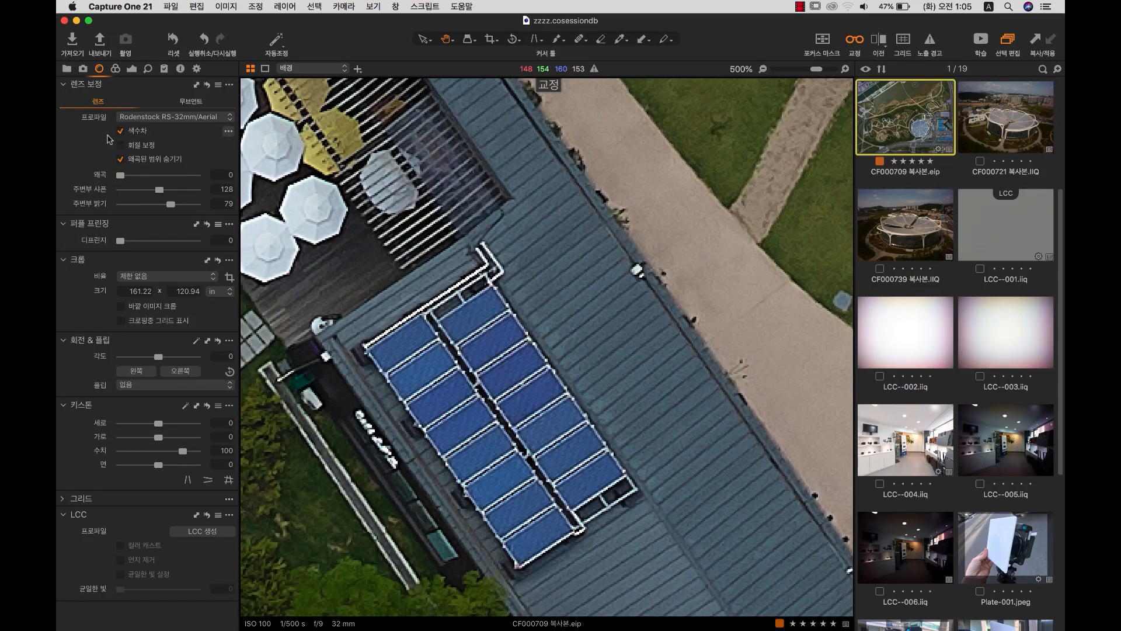
# Compare the solar panels and the parasol terrace in CF000709 with and without diffraction correction.
pyautogui.click(121, 145)
pyautogui.click(119, 145)
pyautogui.click(120, 146)
pyautogui.click(121, 146)
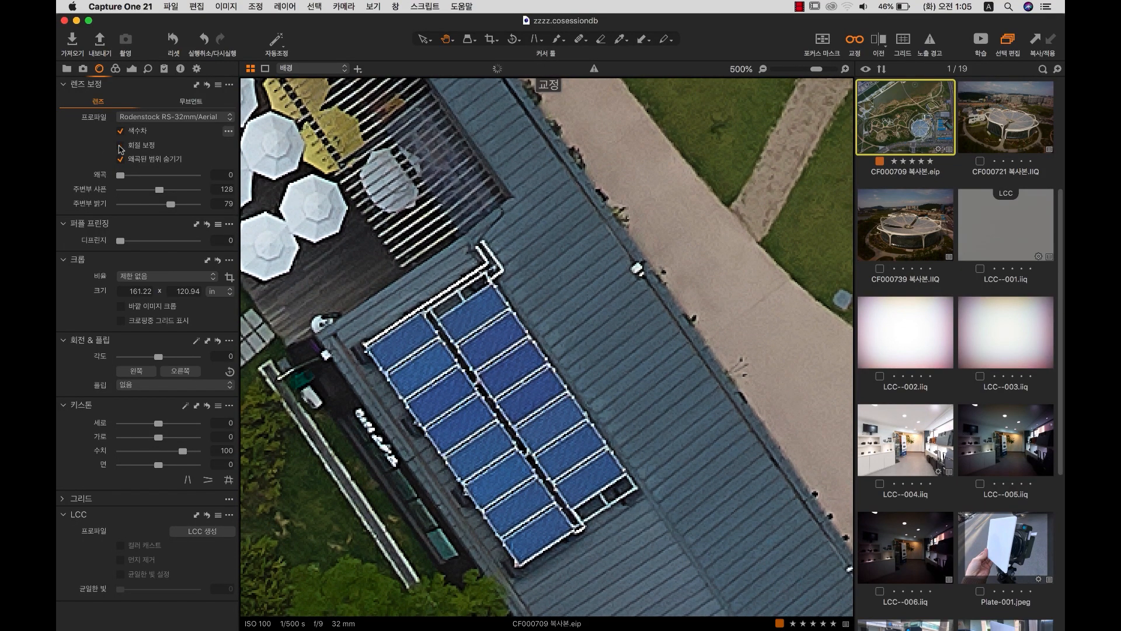
pyautogui.click(120, 146)
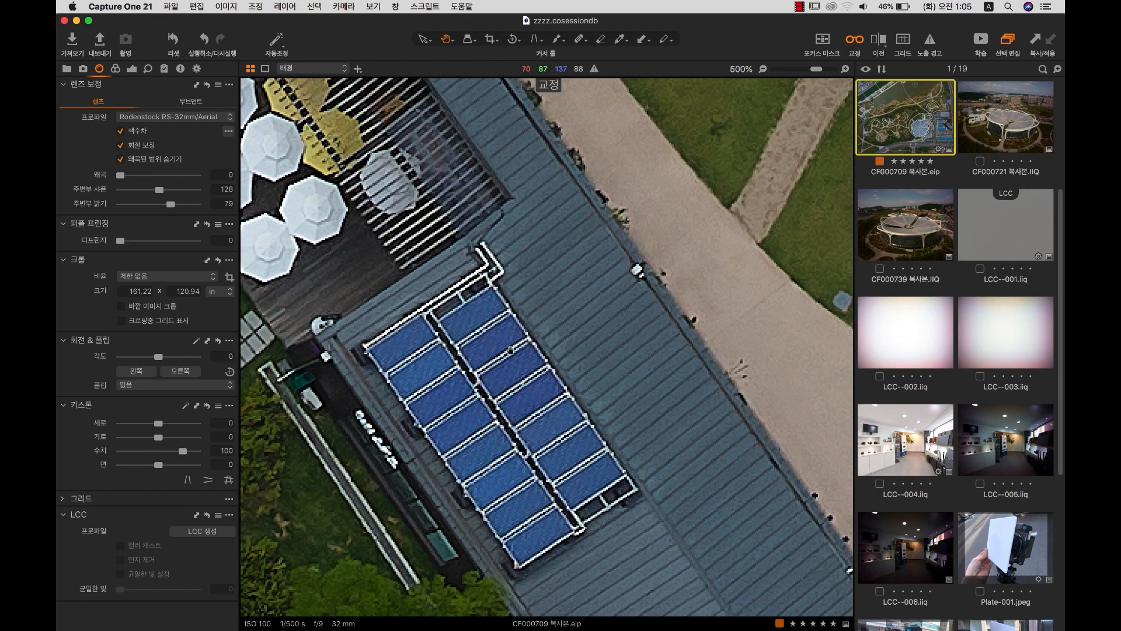
pyautogui.moveTo(517, 345); pyautogui.dragTo(690, 366)
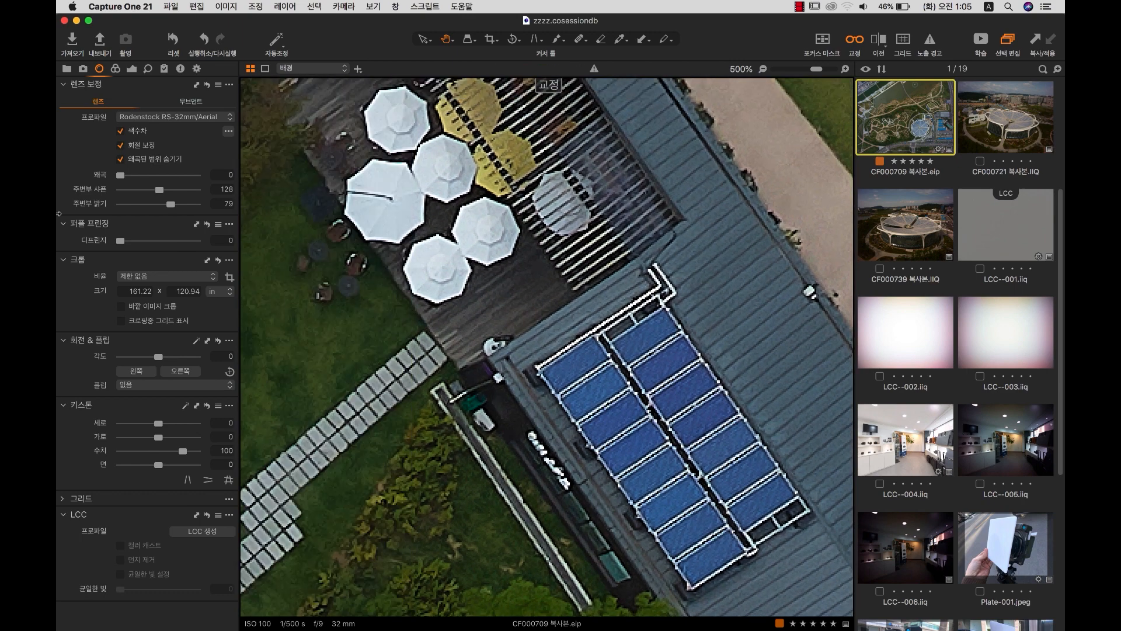
pyautogui.click(122, 149)
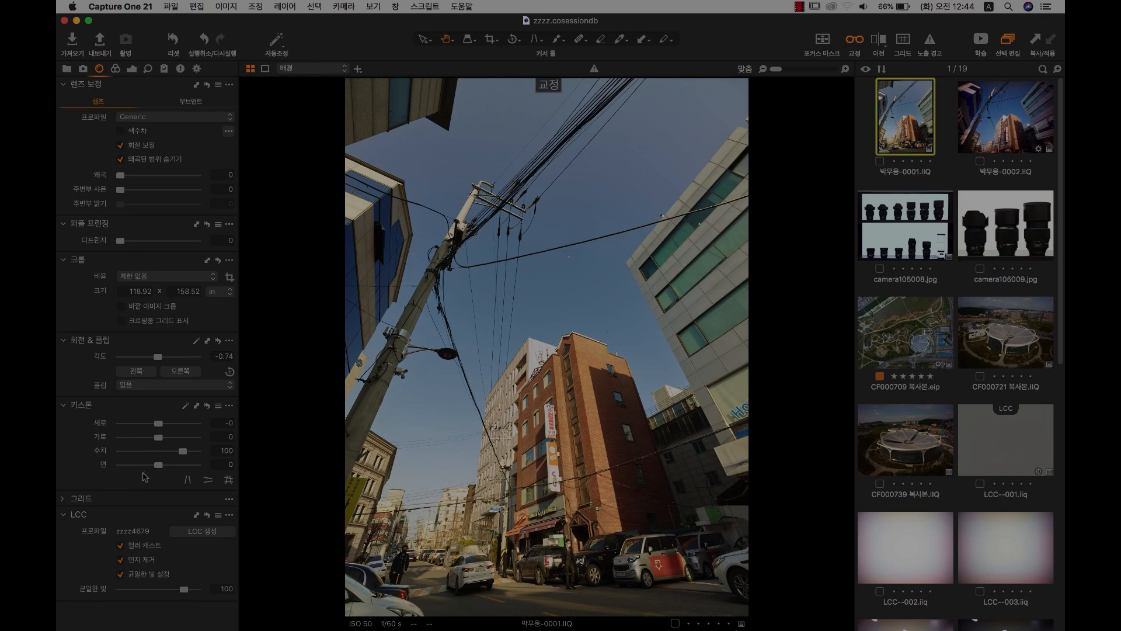
# Reset the LCC adjustments on the street photo with the utility pole and examine its upper sky at 100%.
pyautogui.click(207, 515)
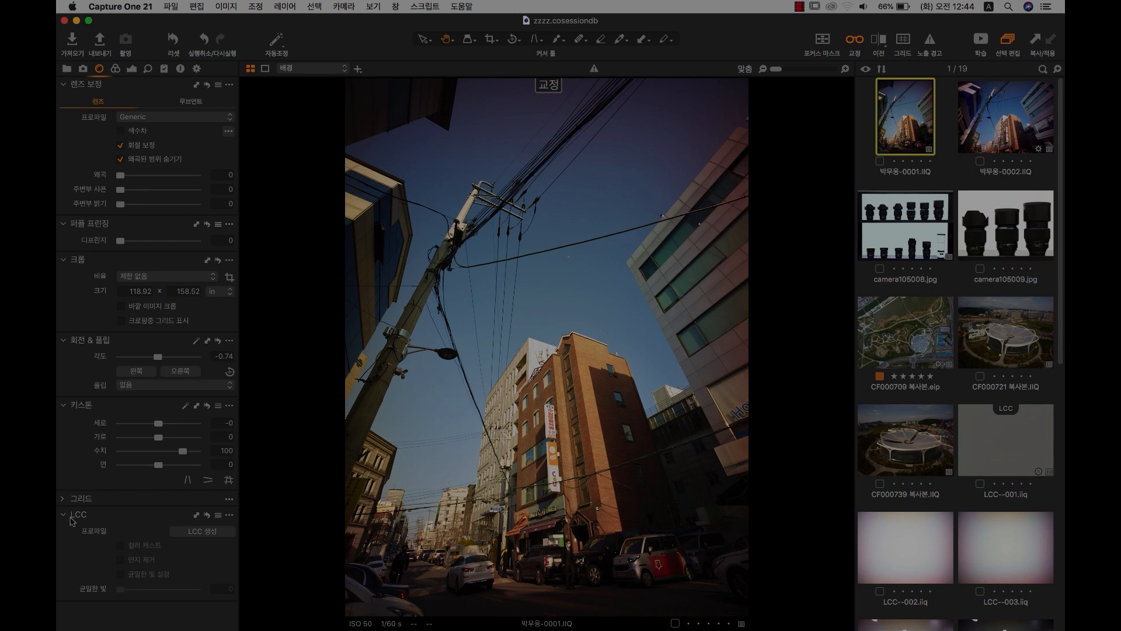
pyautogui.moveTo(71, 521)
pyautogui.doubleClick(532, 117)
pyautogui.moveTo(572, 193); pyautogui.dragTo(629, 483)
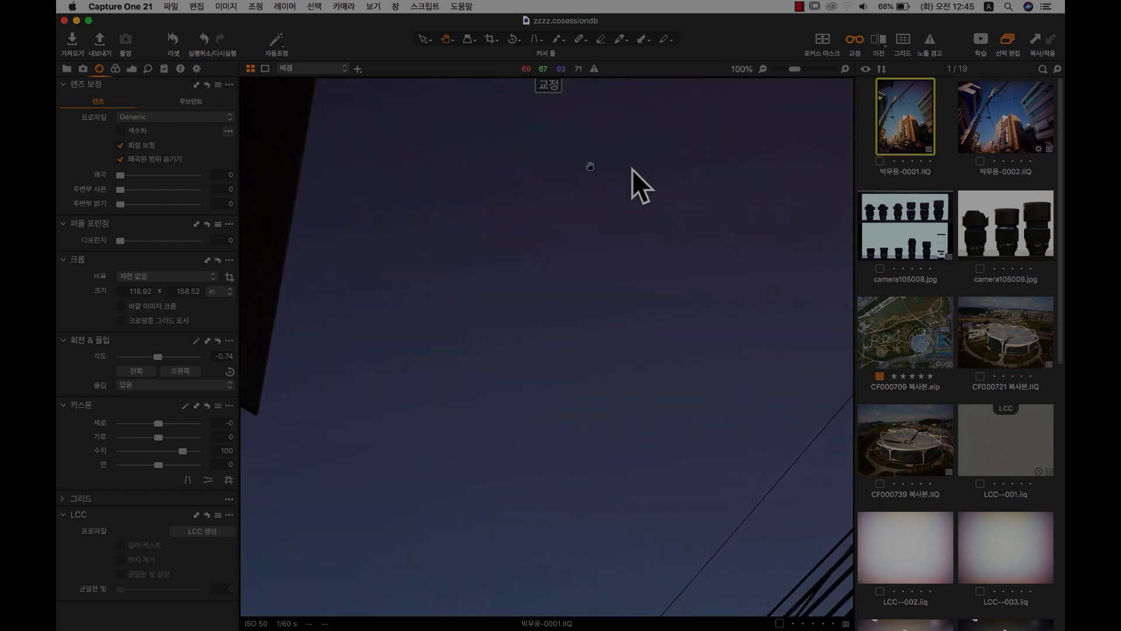
pyautogui.moveTo(561, 190); pyautogui.dragTo(662, 250)
pyautogui.doubleClick(530, 325)
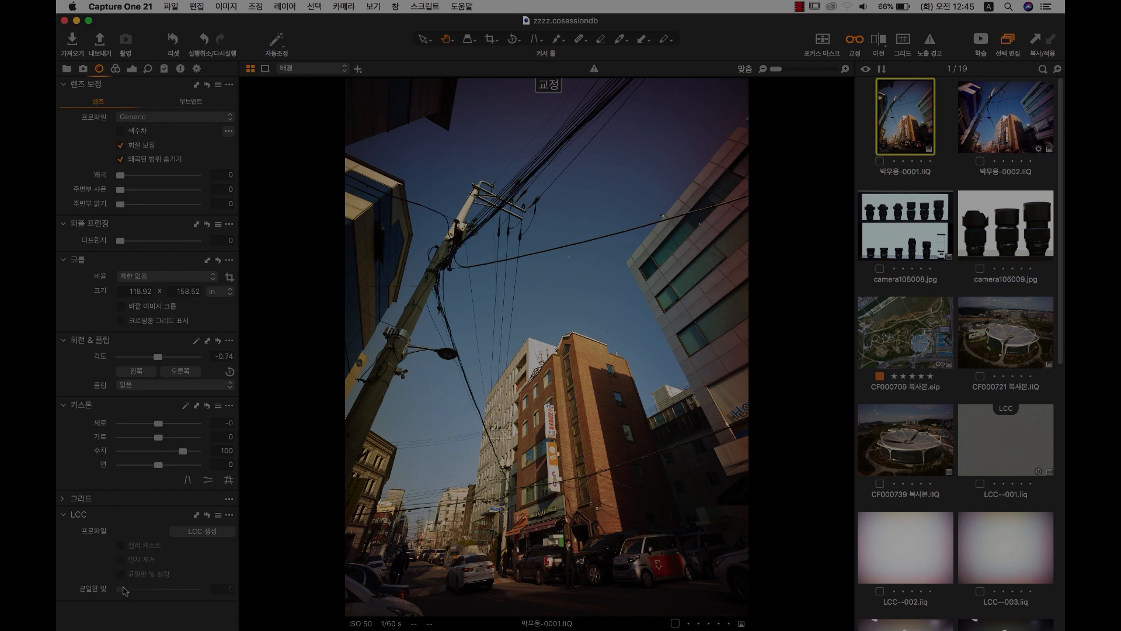
# Check the available LCC presets and browse the thumbnails to the LCC sample and plate photos.
pyautogui.moveTo(122, 204)
pyautogui.mouseDown()
pyautogui.moveTo(189, 204)
pyautogui.moveTo(120, 205)
pyautogui.mouseUp()
pyautogui.click(218, 516)
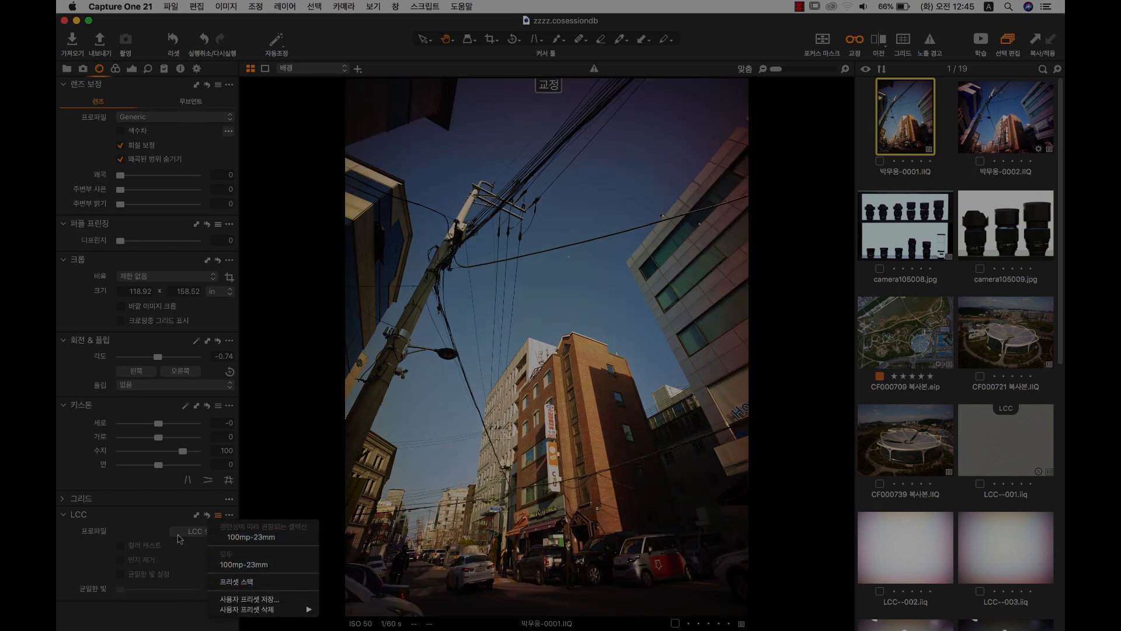
pyautogui.click(159, 524)
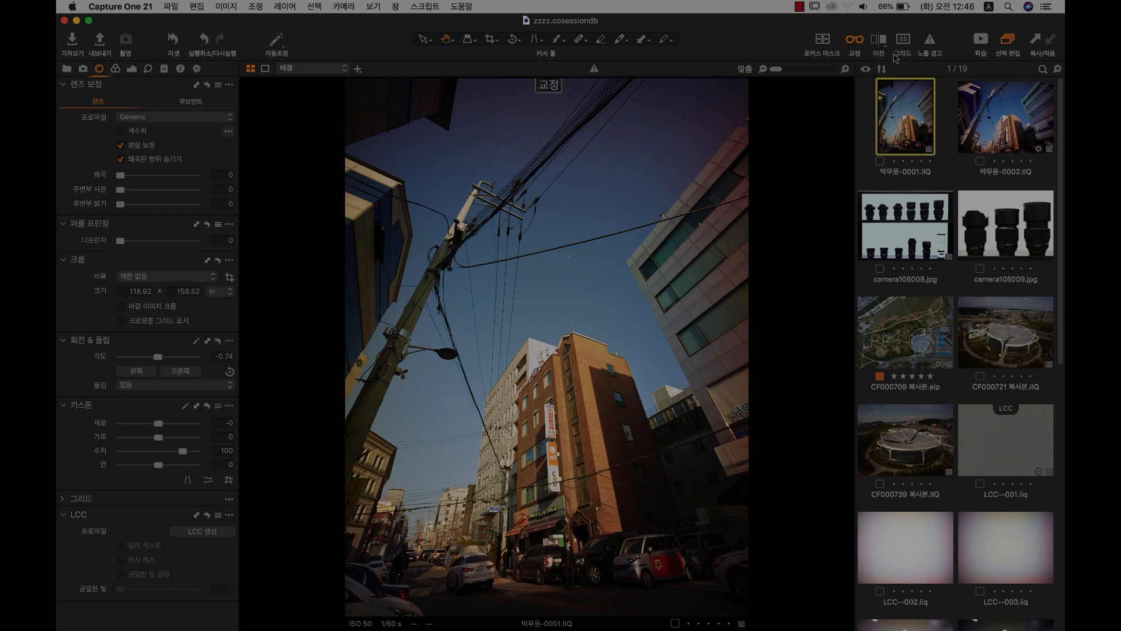
pyautogui.moveTo(1061, 121); pyautogui.dragTo(1064, 322)
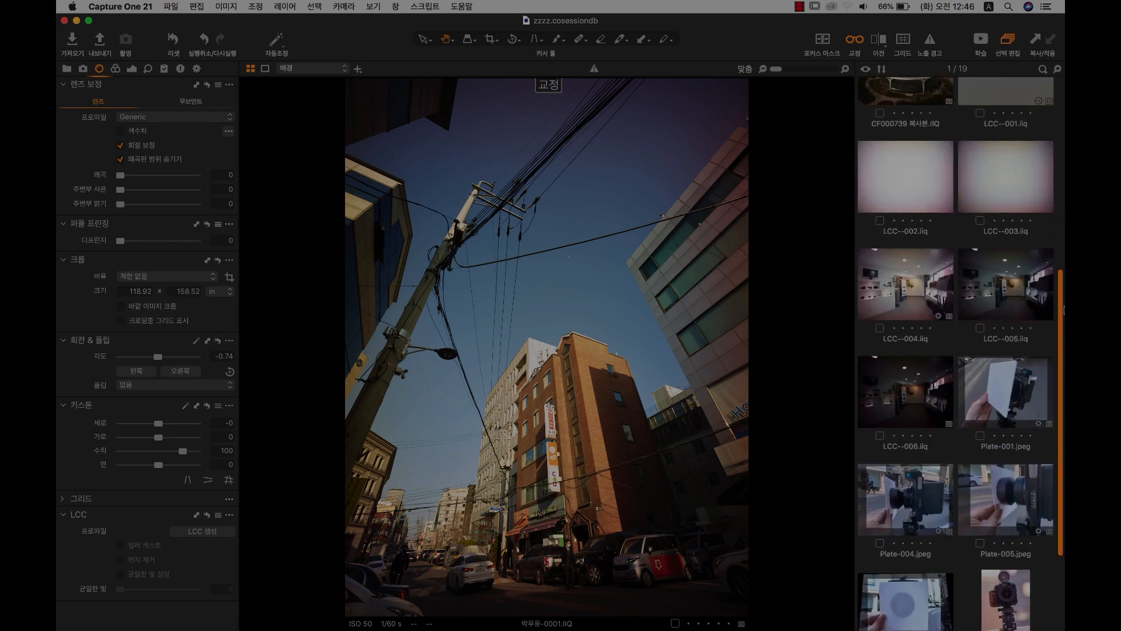
# View Plate-001, Plate-004 and Plate-007 to see how the white plate is held in front of the lens.
pyautogui.click(1005, 374)
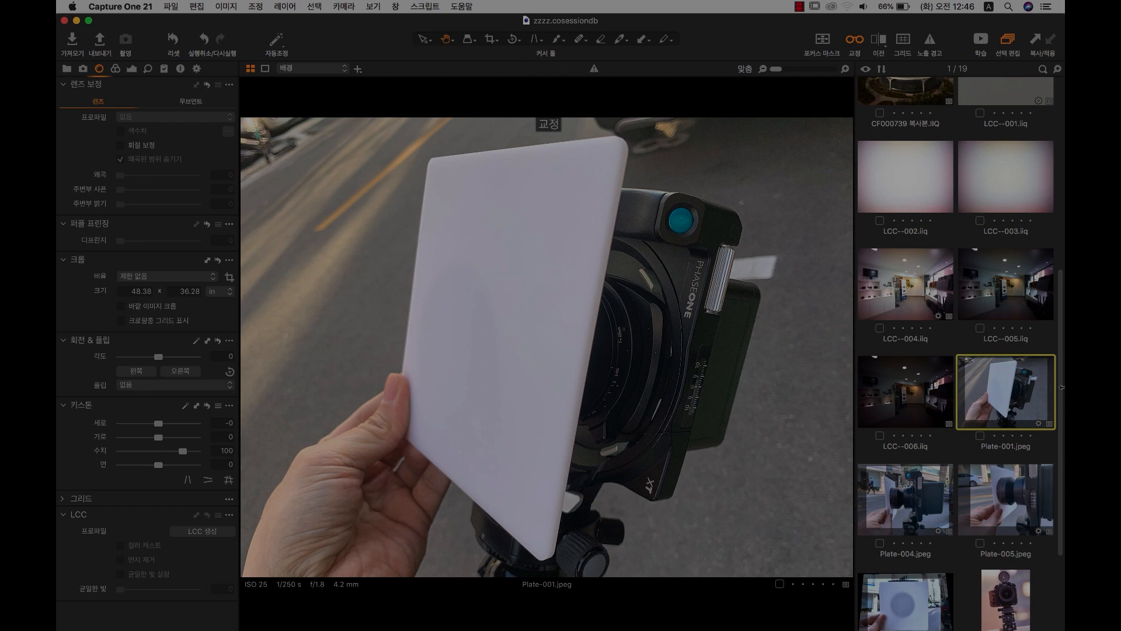
pyautogui.moveTo(1061, 371); pyautogui.dragTo(1061, 343)
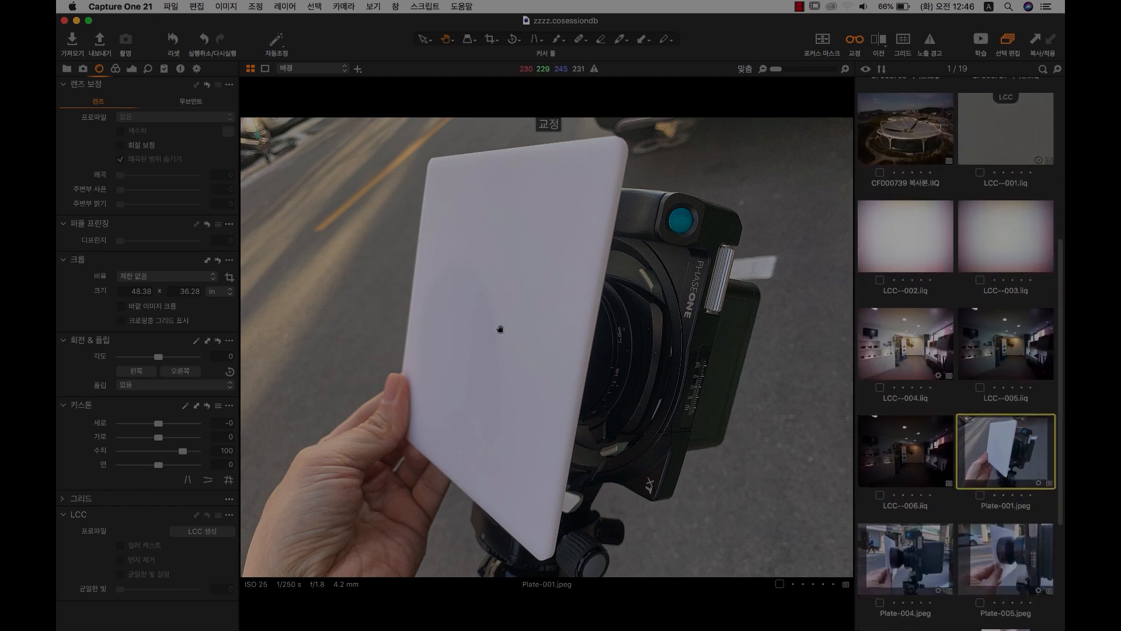
pyautogui.click(903, 555)
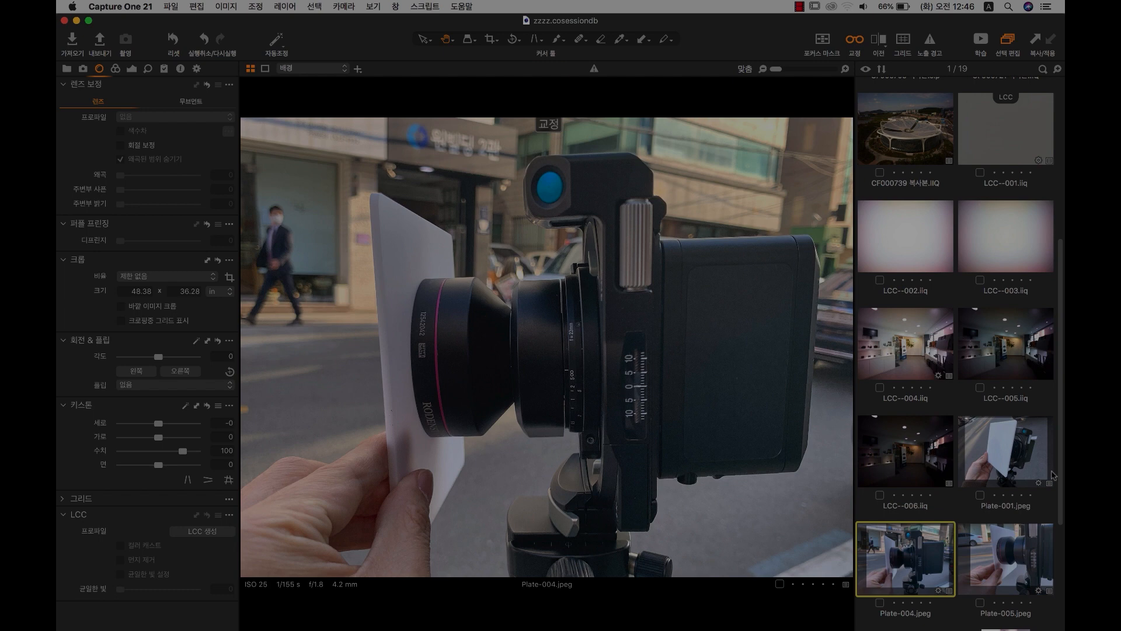
pyautogui.moveTo(1061, 469); pyautogui.dragTo(1062, 539)
pyautogui.click(886, 521)
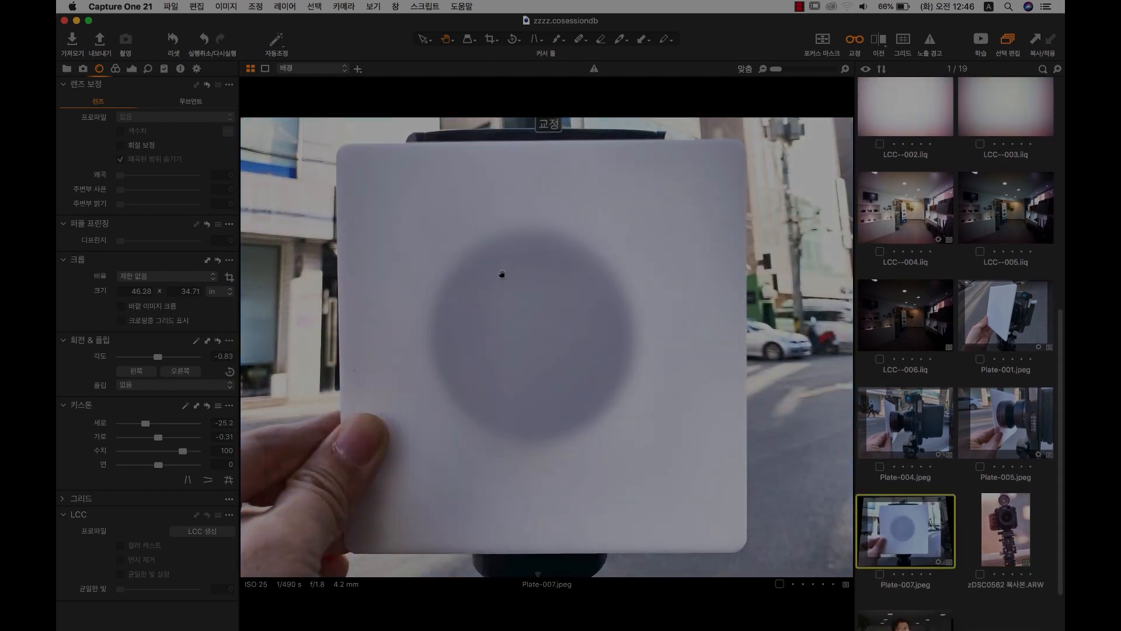
# Return to the LCC--001 sample and reset all of its adjustments.
pyautogui.moveTo(1061, 323); pyautogui.dragTo(1062, 191)
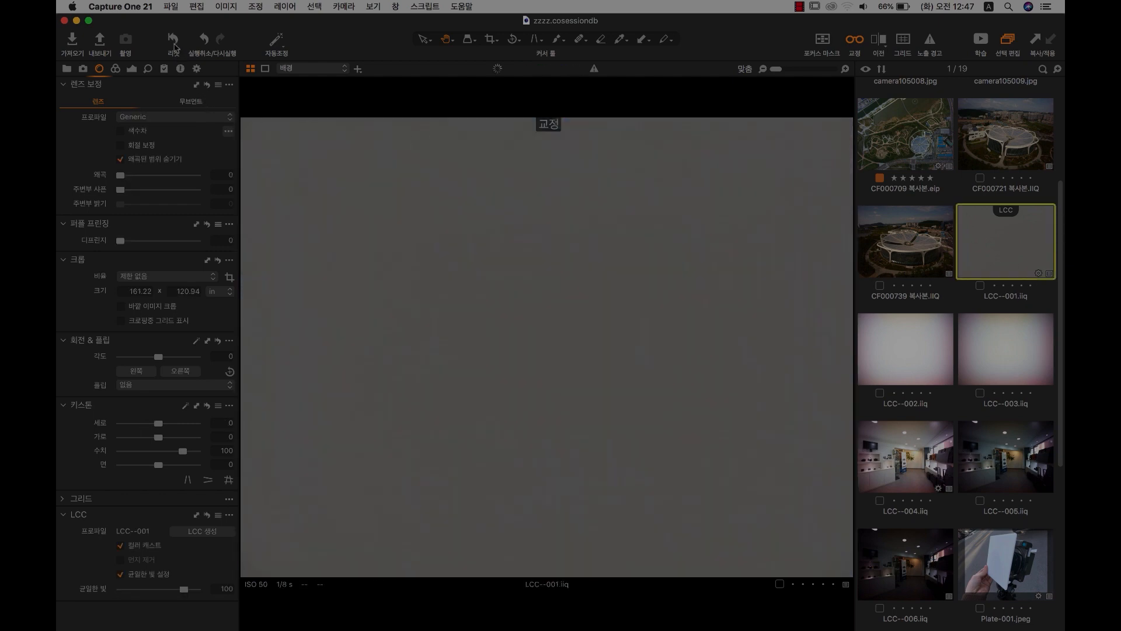
pyautogui.click(175, 45)
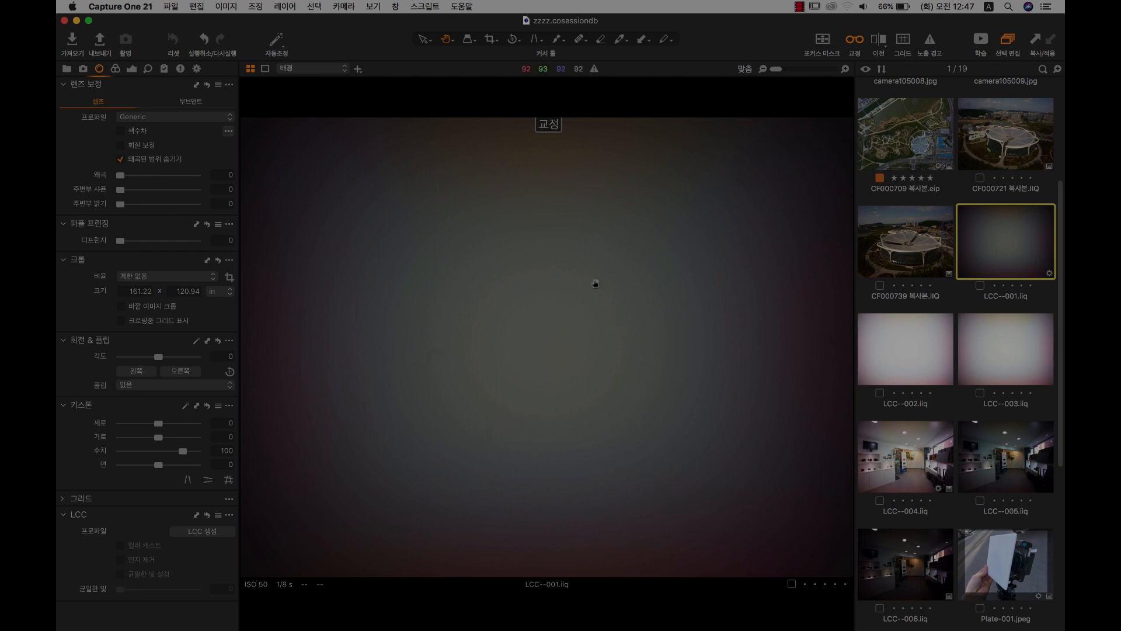
# Compare the exposure histograms of the plate shots LCC--001, LCC--002 and LCC--003.
pyautogui.click(132, 69)
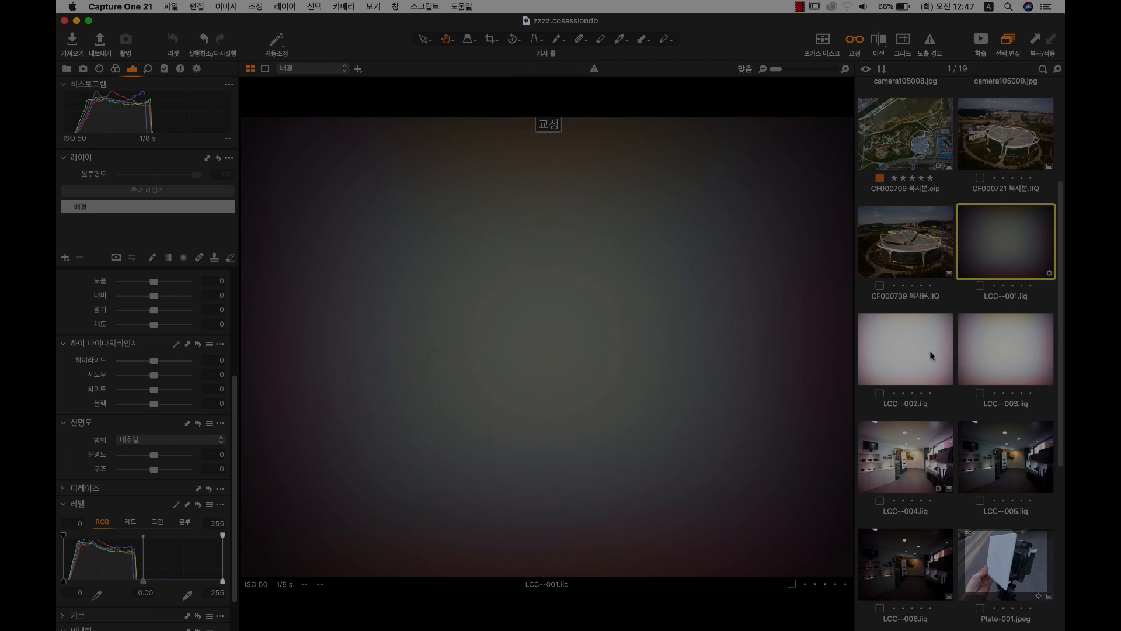
pyautogui.click(931, 354)
pyautogui.click(1006, 367)
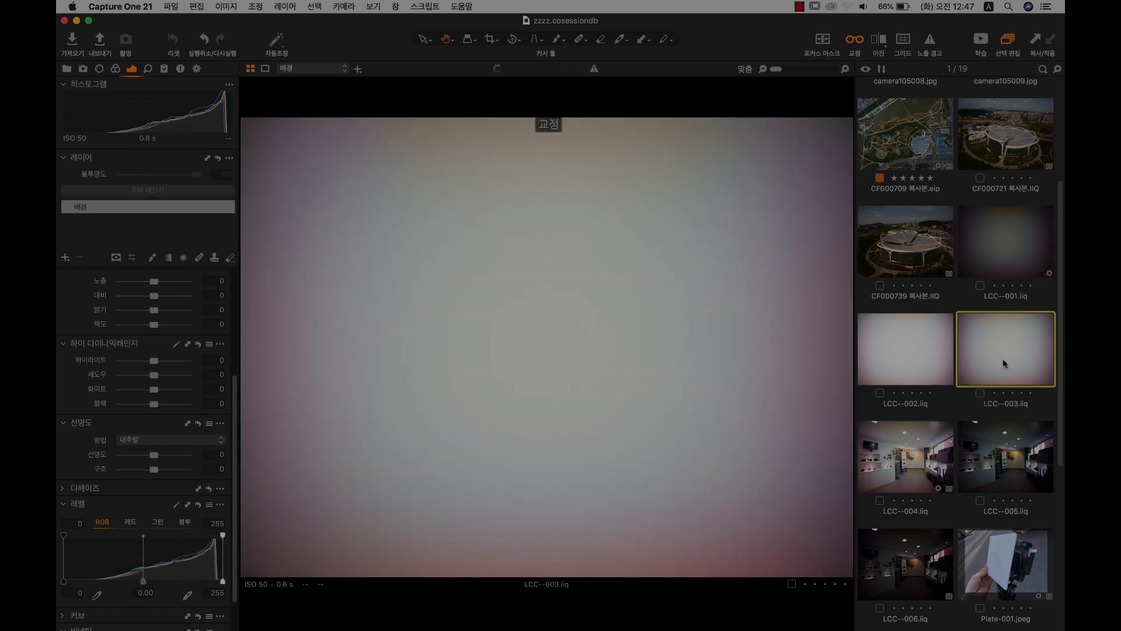
pyautogui.click(933, 363)
pyautogui.click(985, 358)
pyautogui.click(918, 356)
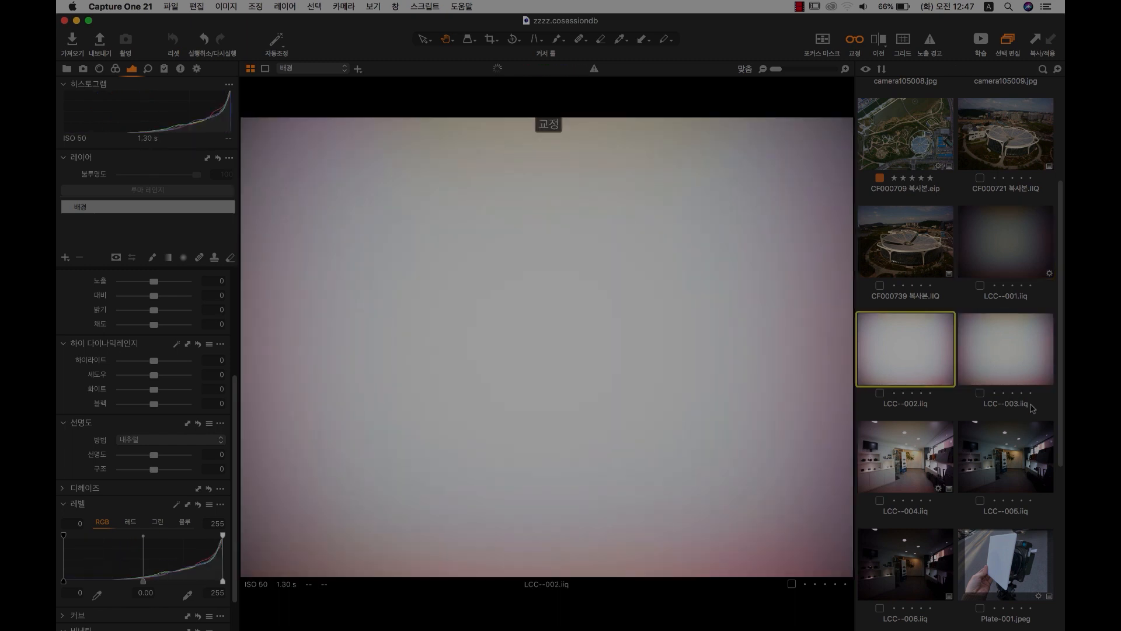
# View the plate-holding photos Plate-001 and Plate-004 again.
pyautogui.scroll(-4, 1051, 380)
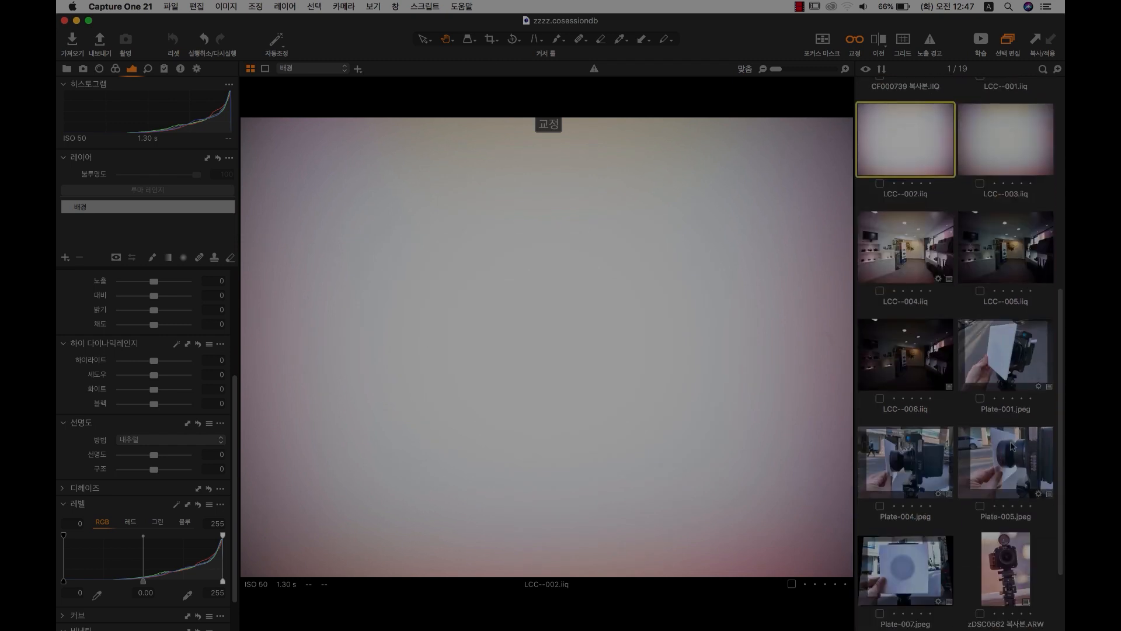
pyautogui.click(1006, 358)
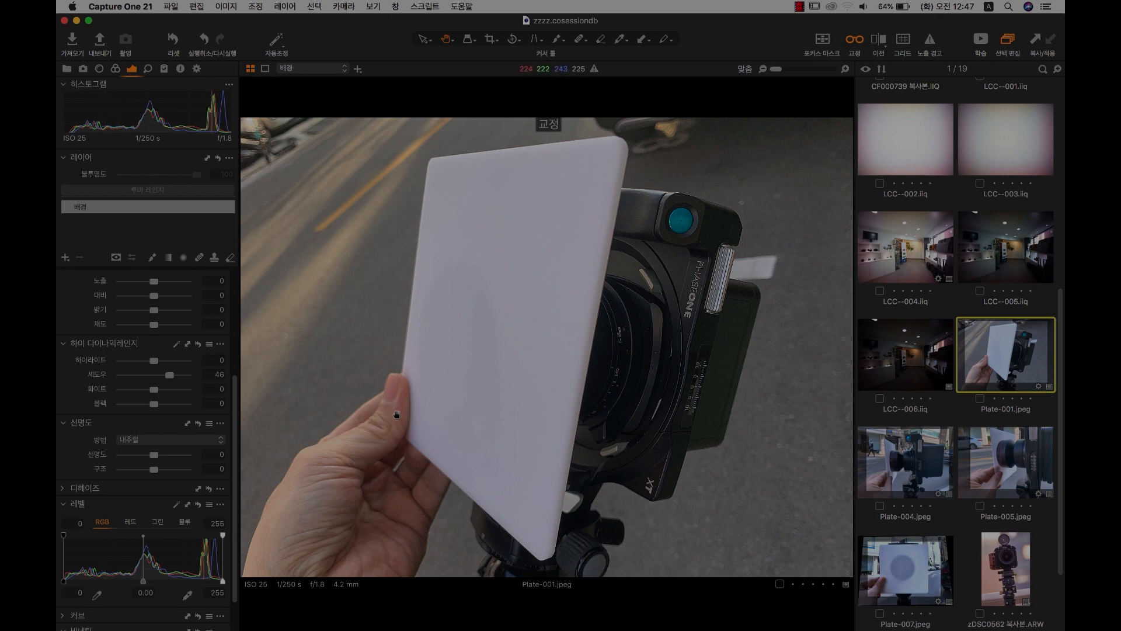
pyautogui.click(911, 454)
# Check LCC--003 and LCC--002 against the darker LCC--001 once more, ending on LCC--001.
pyautogui.click(1000, 147)
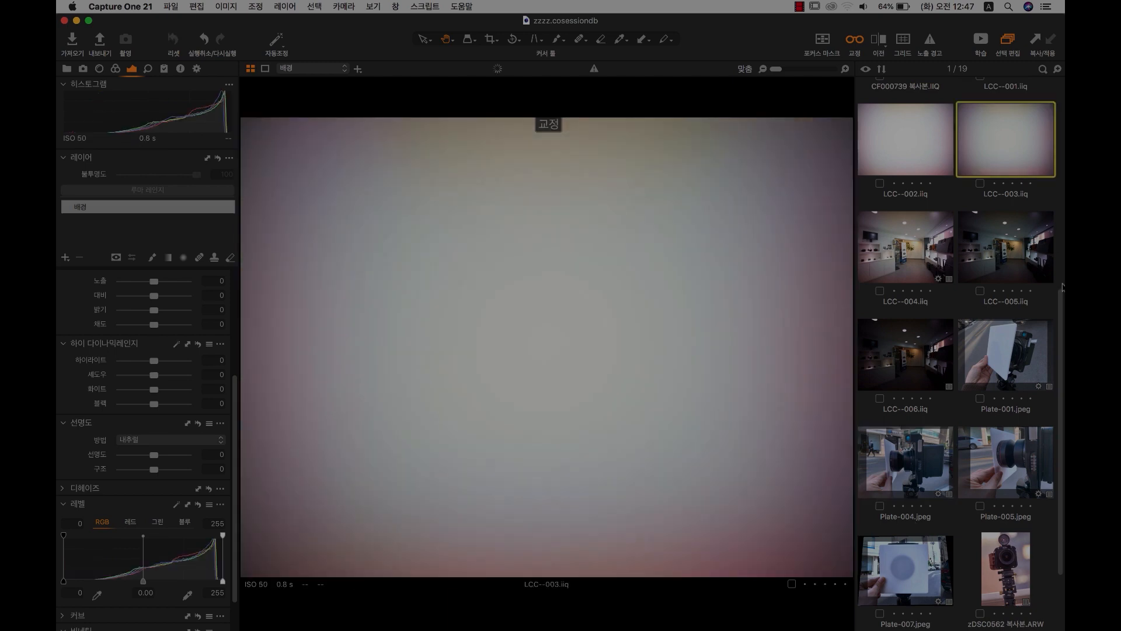
pyautogui.scroll(5, 1007, 225)
pyautogui.click(1002, 250)
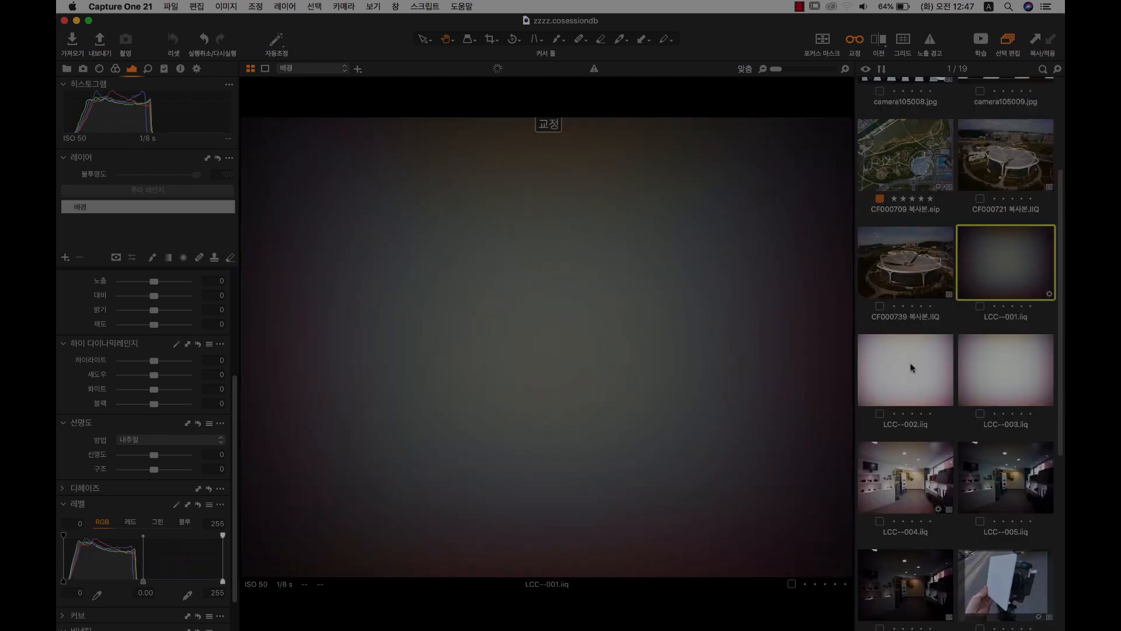
pyautogui.click(911, 368)
pyautogui.click(997, 283)
# Create an LCC profile from LCC--001 with dust removal information and wide-angle lens correction data included.
pyautogui.click(99, 69)
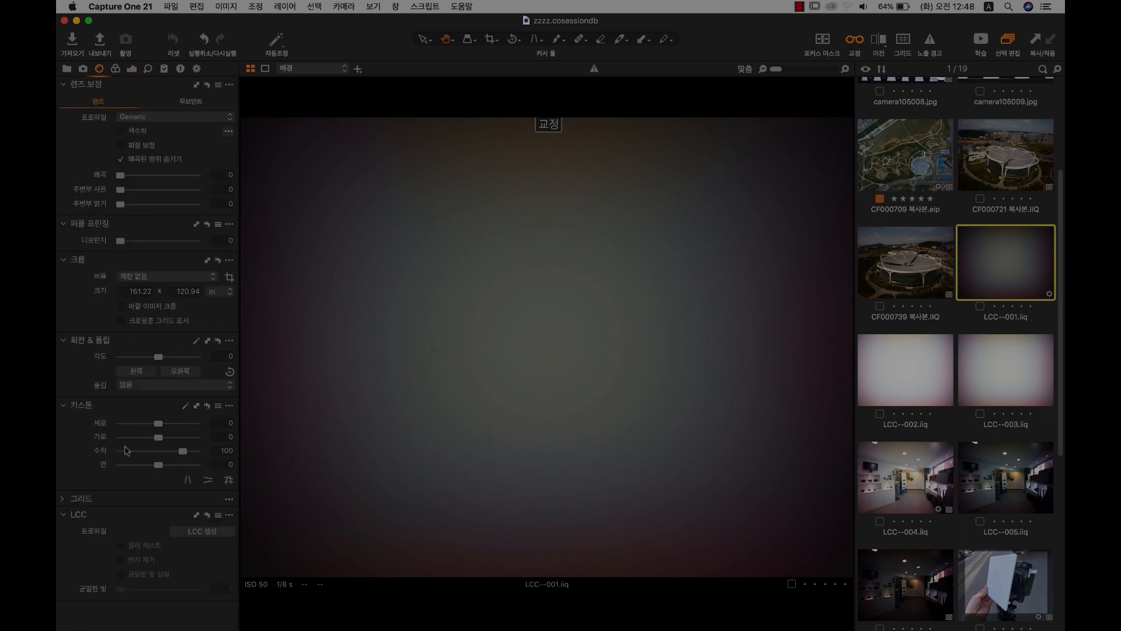
pyautogui.click(210, 536)
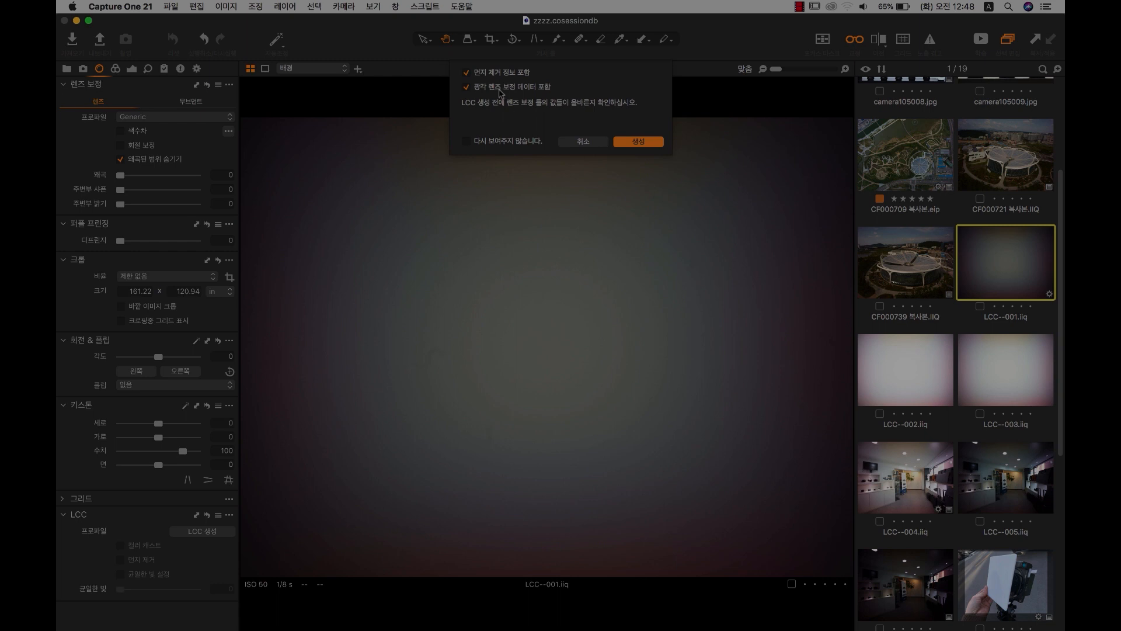
pyautogui.click(636, 143)
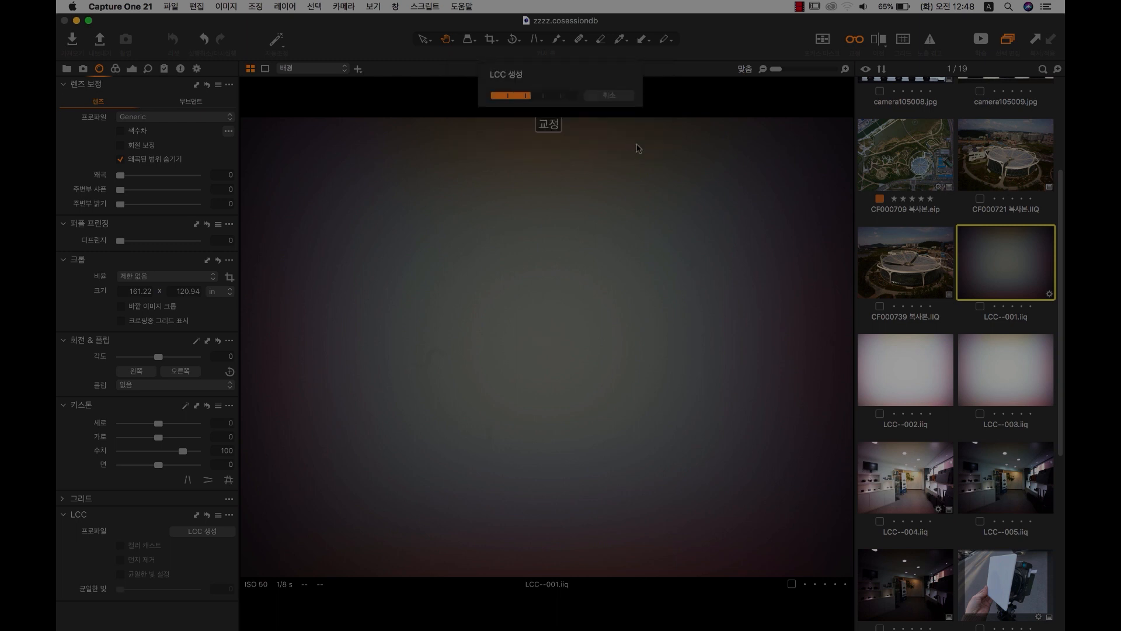
pyautogui.click(511, 282)
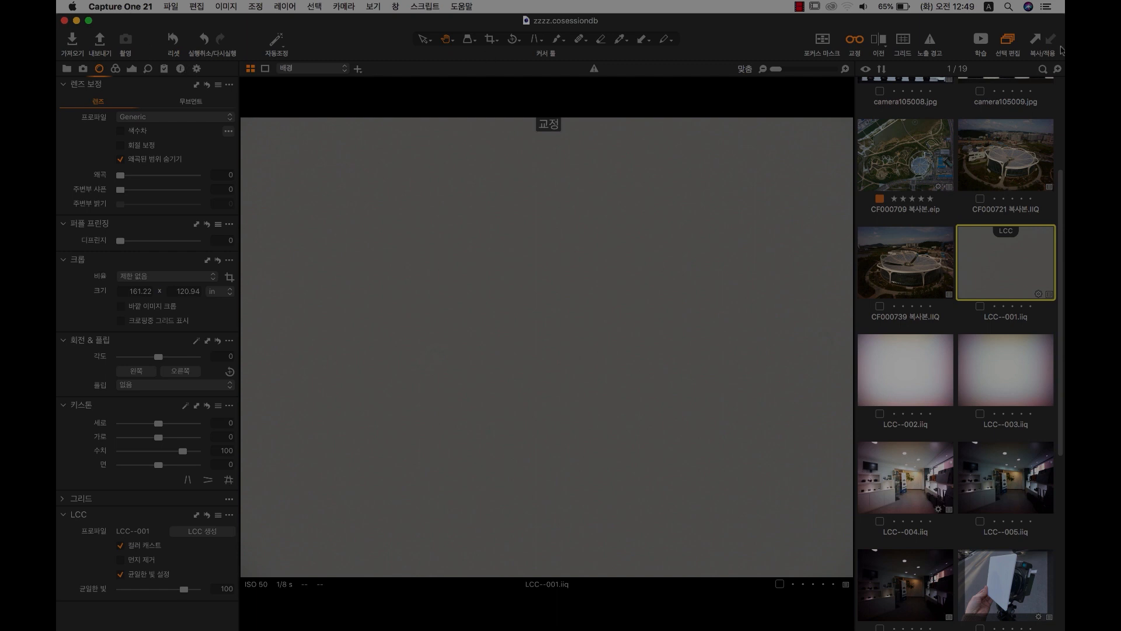
pyautogui.click(207, 516)
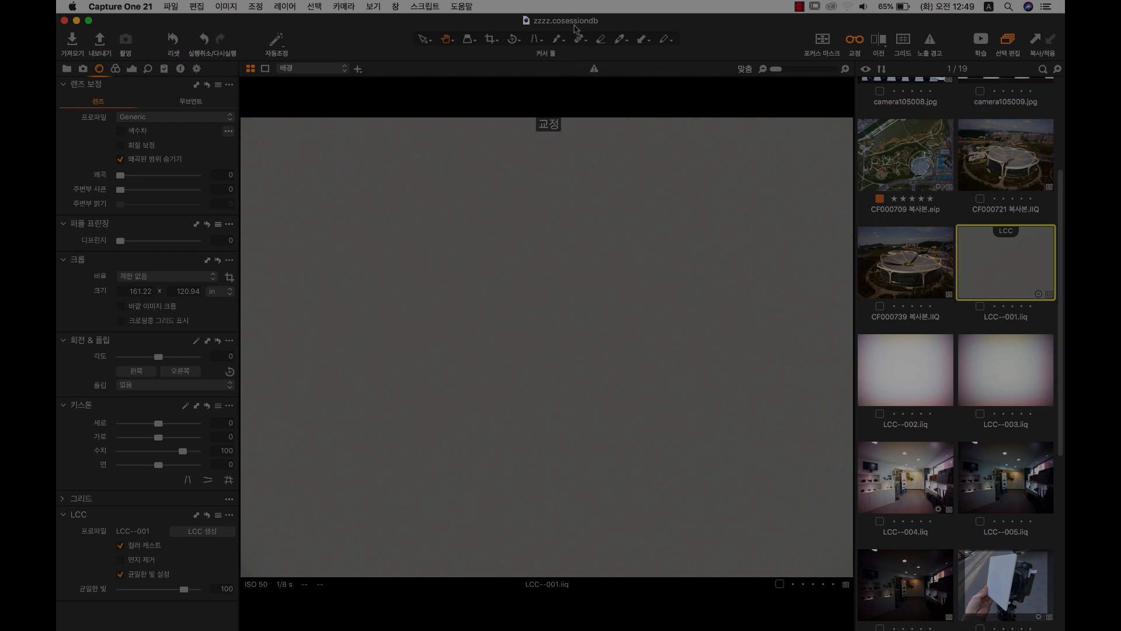
pyautogui.click(219, 518)
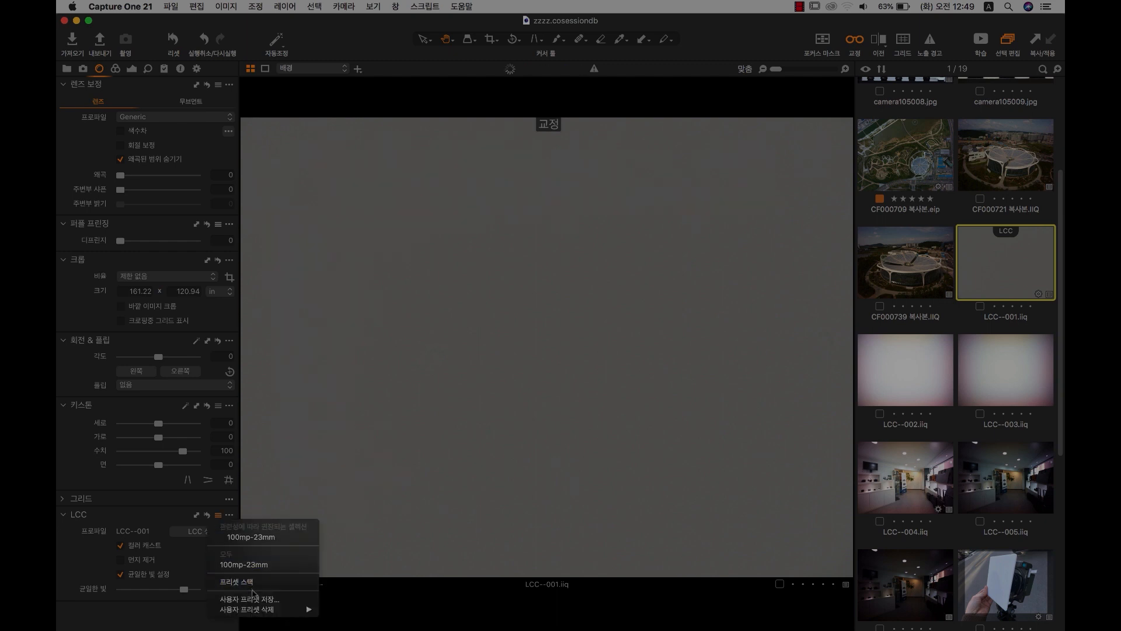
pyautogui.click(250, 600)
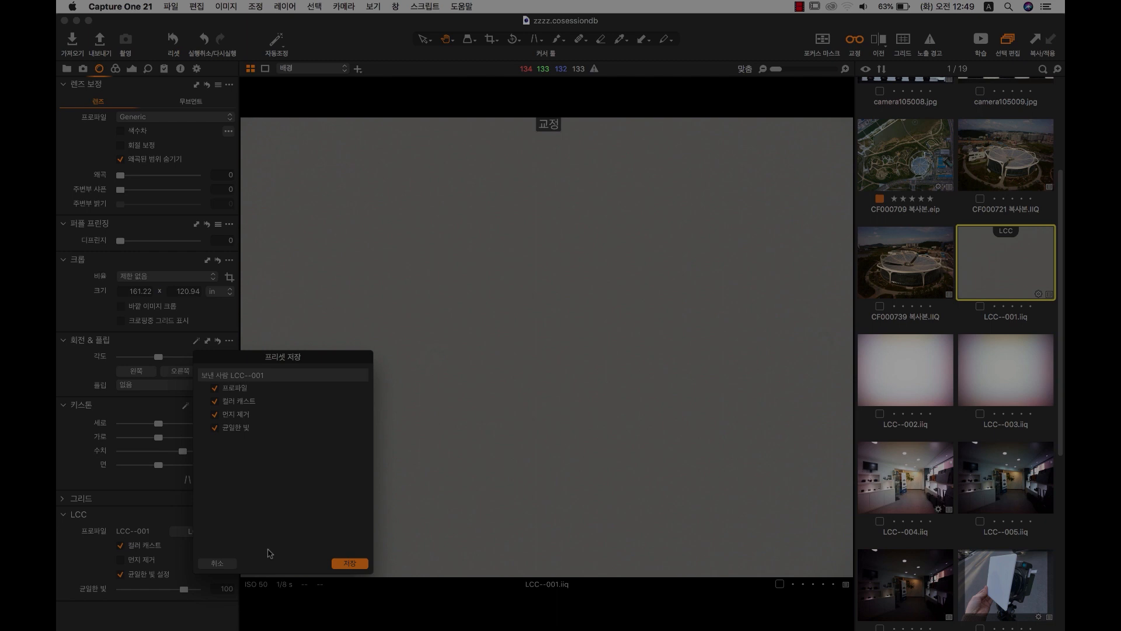
pyautogui.click(232, 564)
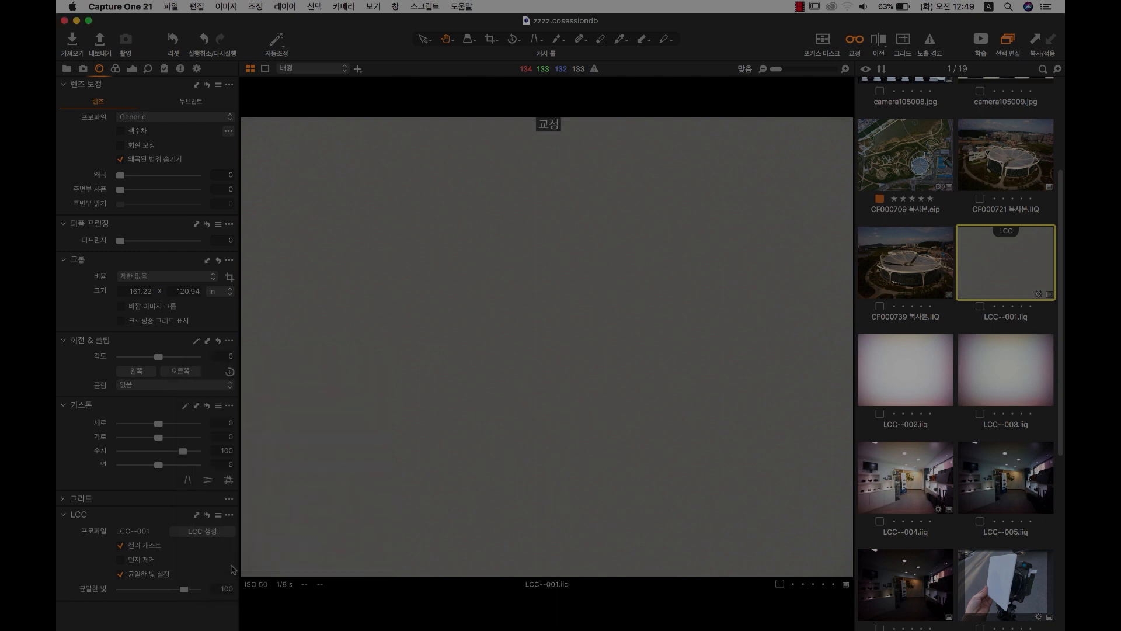
# Compare LCC--001 with its LCC uniform light correction turned off and on.
pyautogui.click(121, 575)
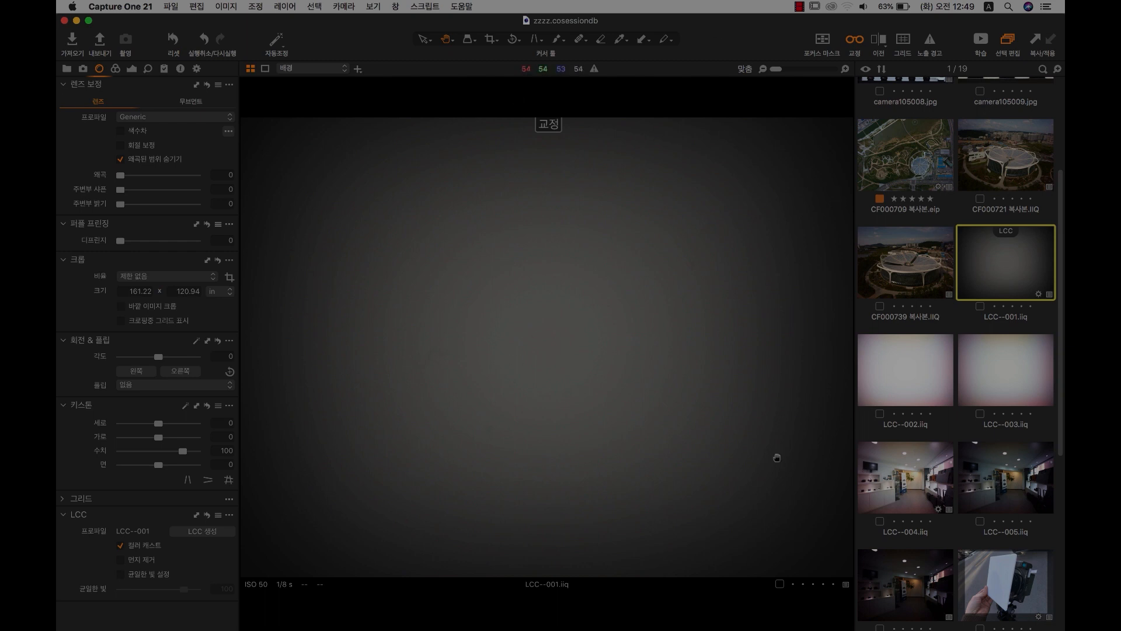
pyautogui.click(124, 575)
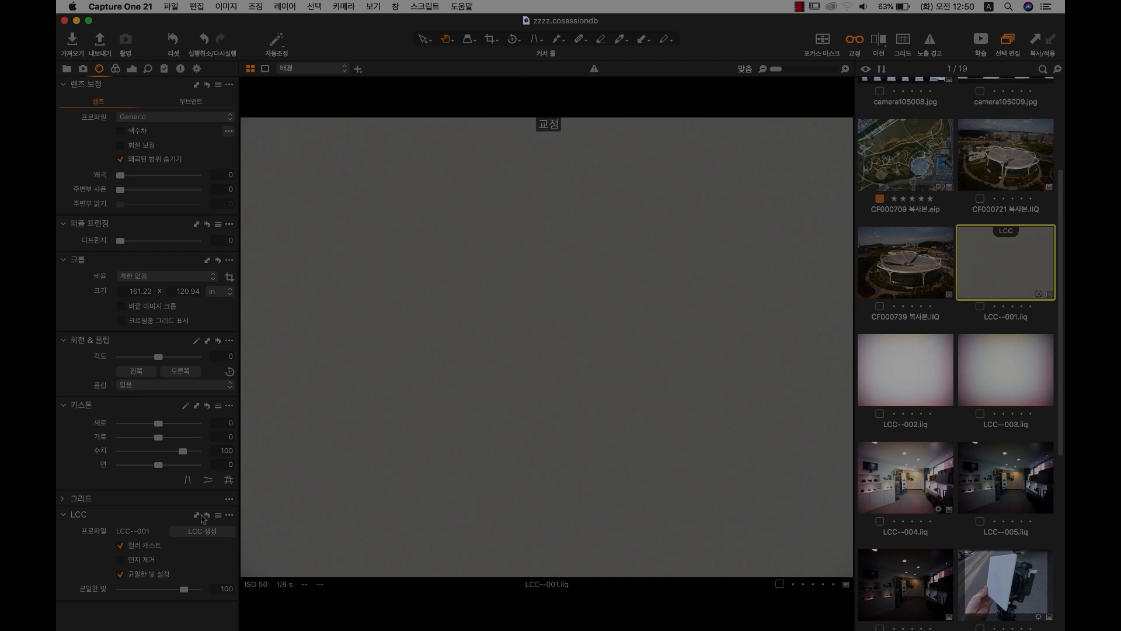
# Enable dust removal in the LCC settings of LCC--001 and save all its LCC settings as the user preset 23mm-rodenstock.
pyautogui.click(144, 562)
pyautogui.click(218, 515)
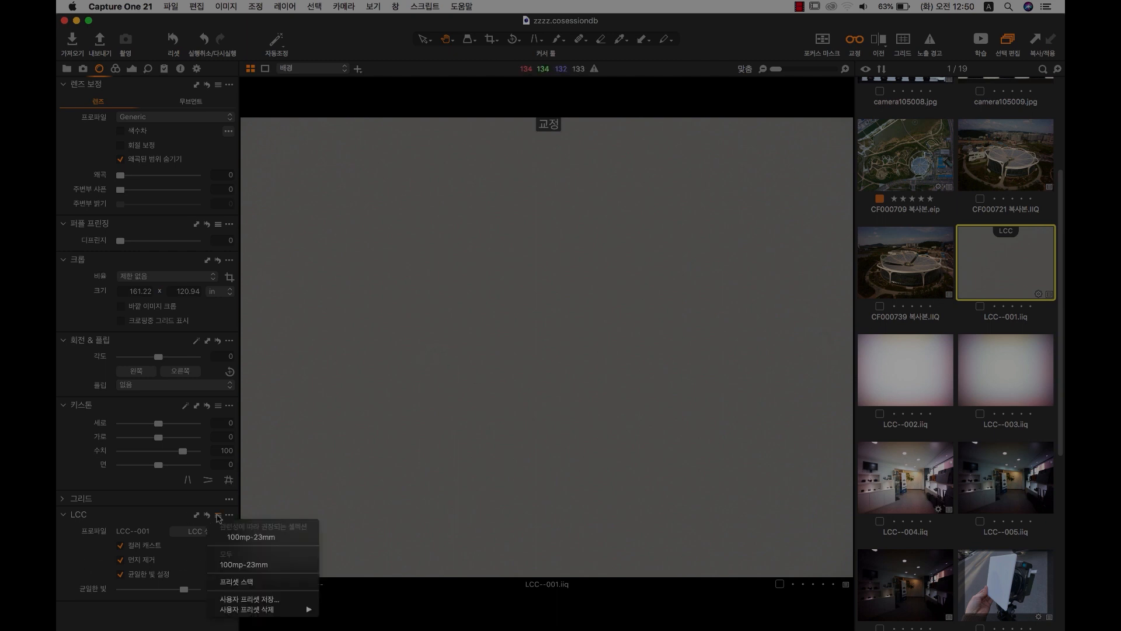
pyautogui.click(248, 599)
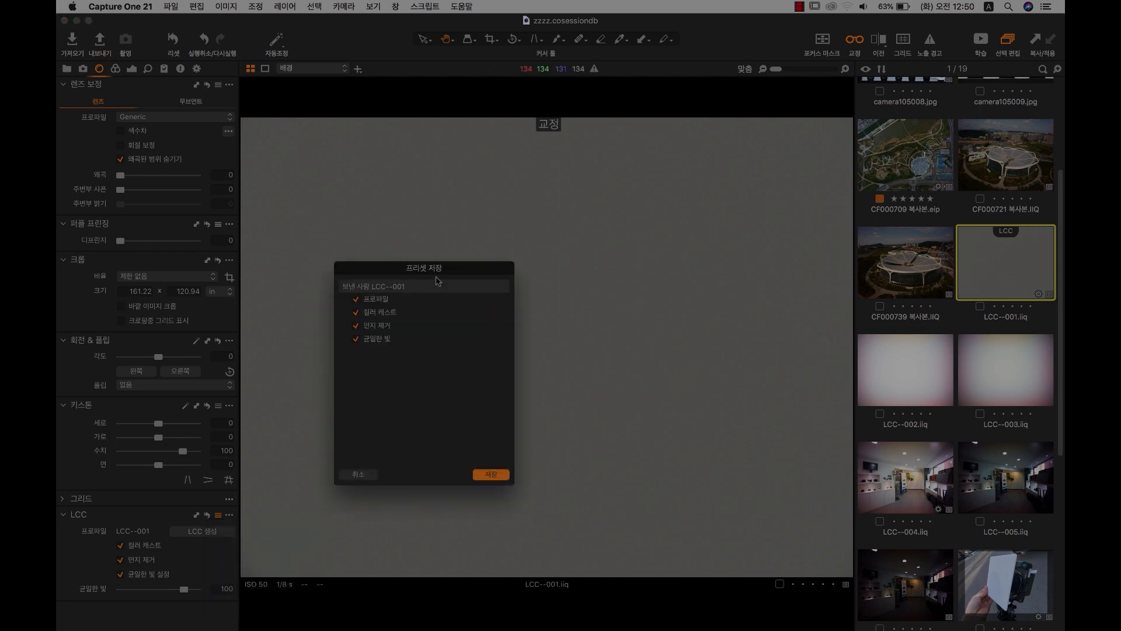
pyautogui.click(484, 475)
pyautogui.write('23')
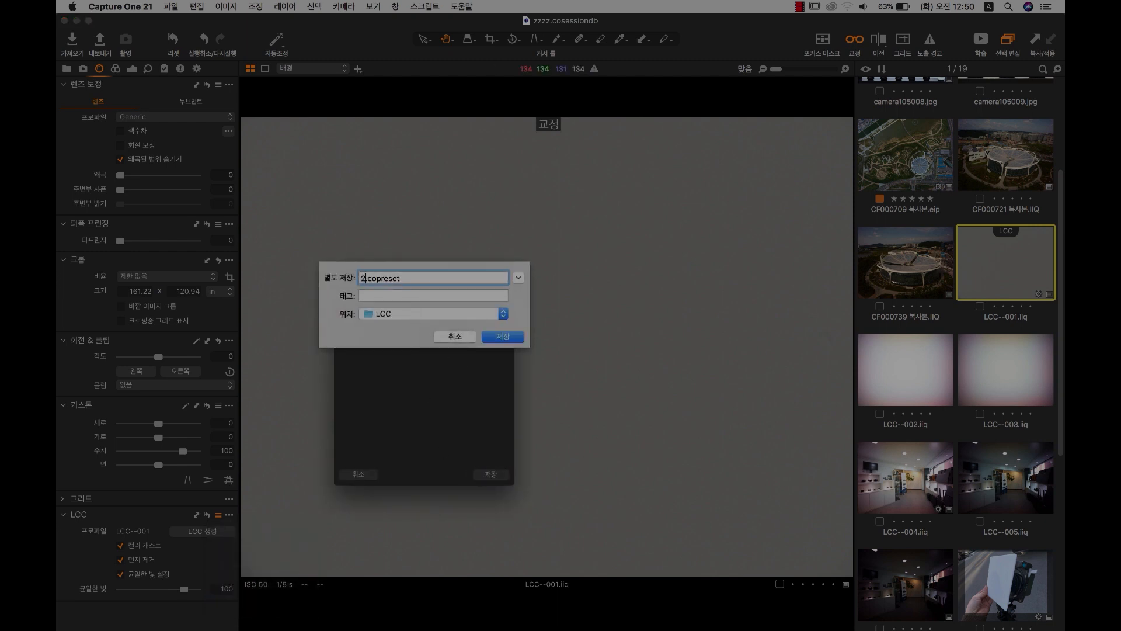
pyautogui.write('mm-rodenstock')
pyautogui.click(502, 336)
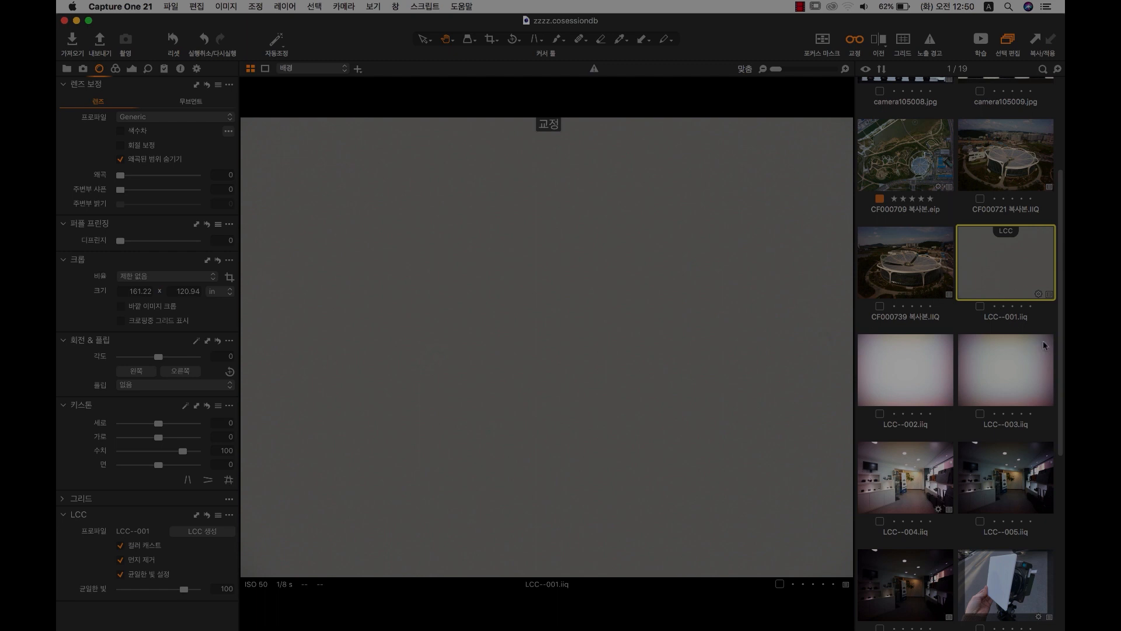
# View the uncorrected shop interior photos LCC--004 and LCC--005.
pyautogui.scroll(-3, 993, 357)
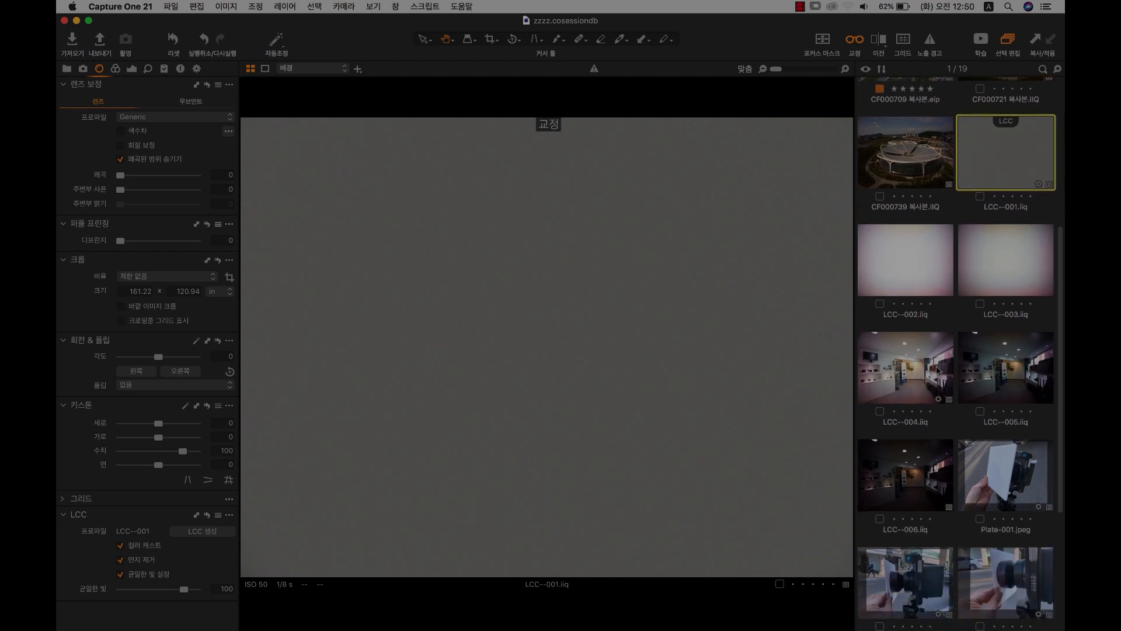
pyautogui.click(929, 370)
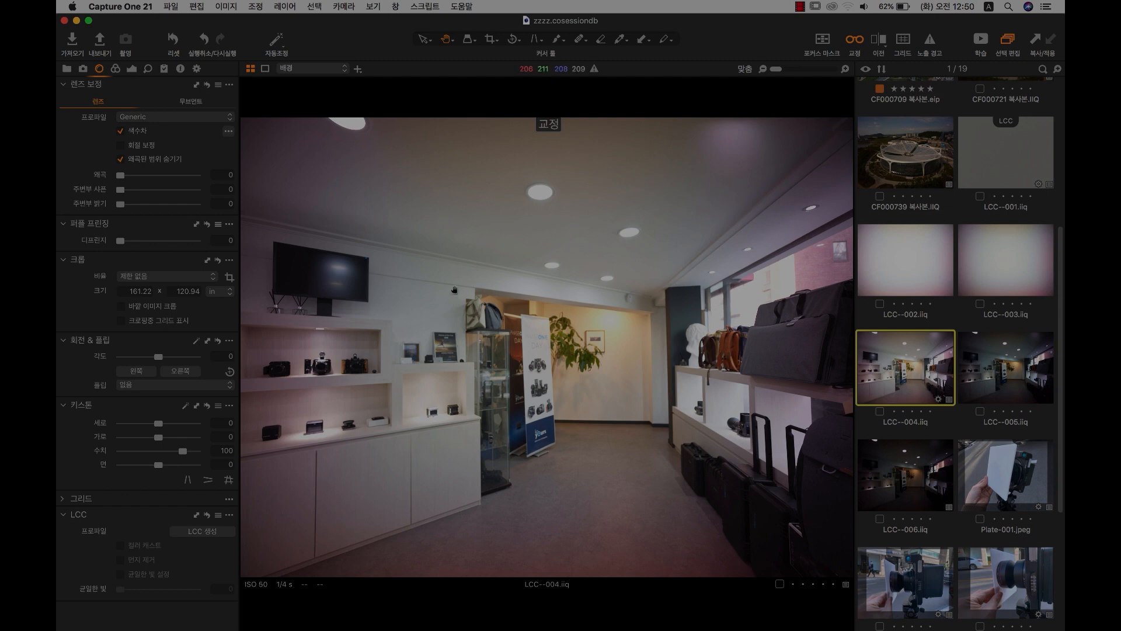
pyautogui.press('Right')
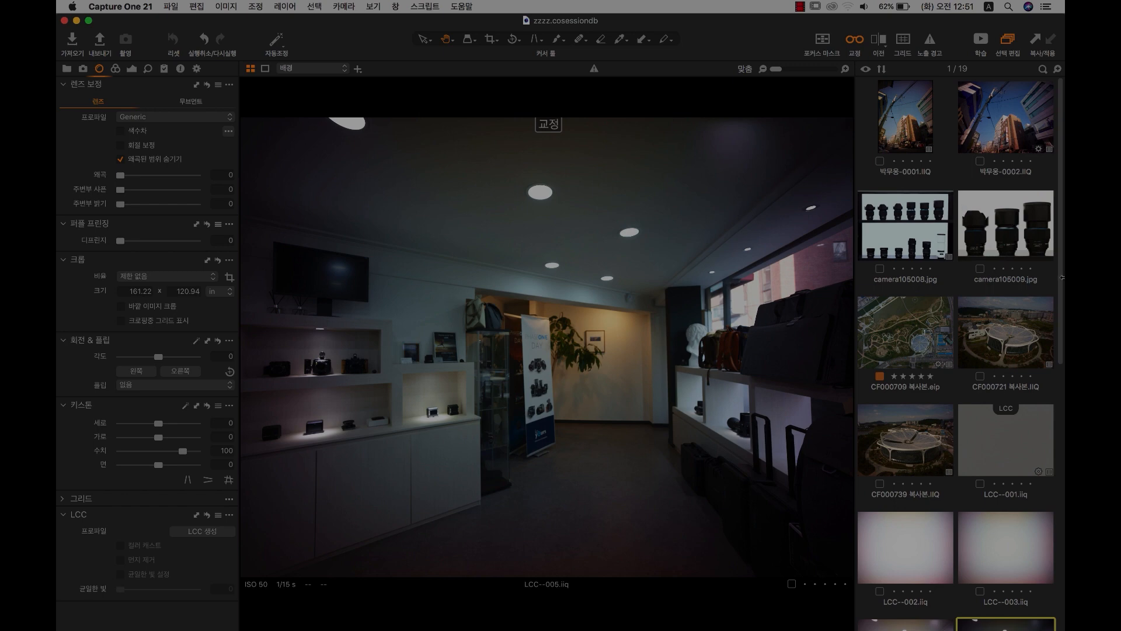
pyautogui.moveTo(1061, 277); pyautogui.dragTo(1060, 439)
# Apply the LCC preset 23mm-rodenstock to the shop interior photo LCC--004.
pyautogui.press('Left')
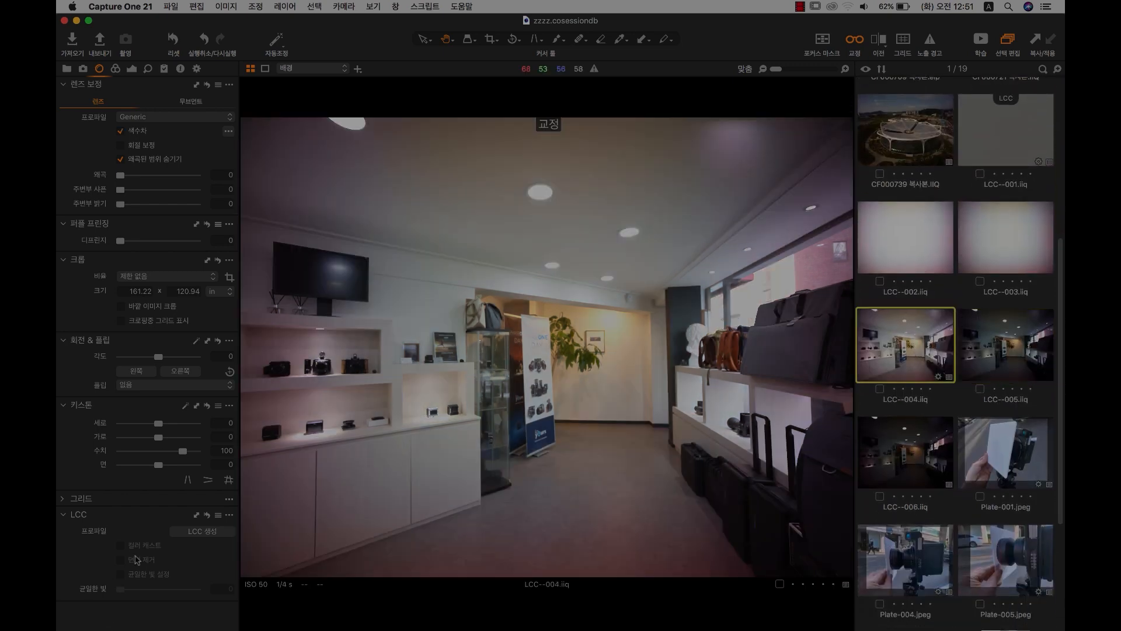
pyautogui.click(218, 516)
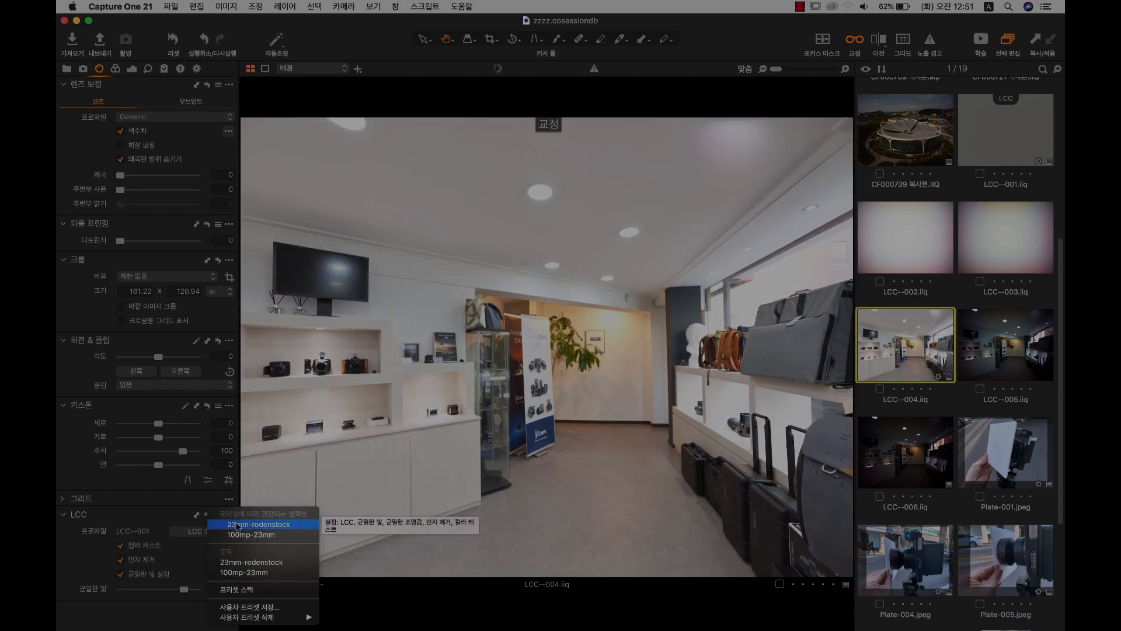
pyautogui.click(236, 524)
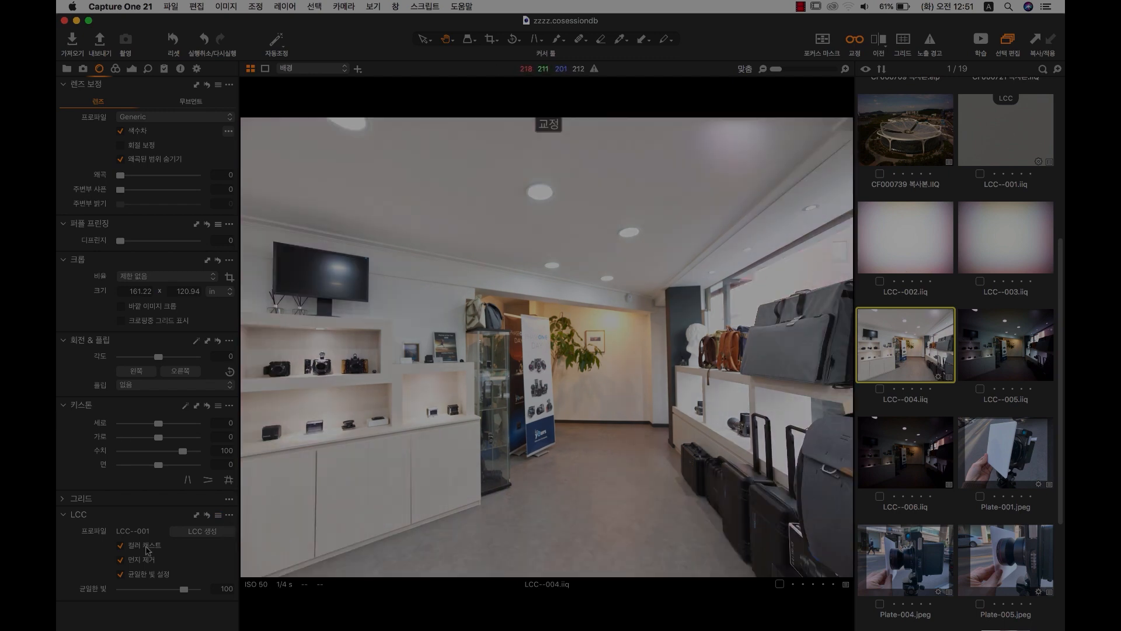
# Compare LCC--004 with the LCC color cast and uniform light corrections each turned off and back on.
pyautogui.click(121, 547)
pyautogui.click(122, 547)
pyautogui.click(121, 576)
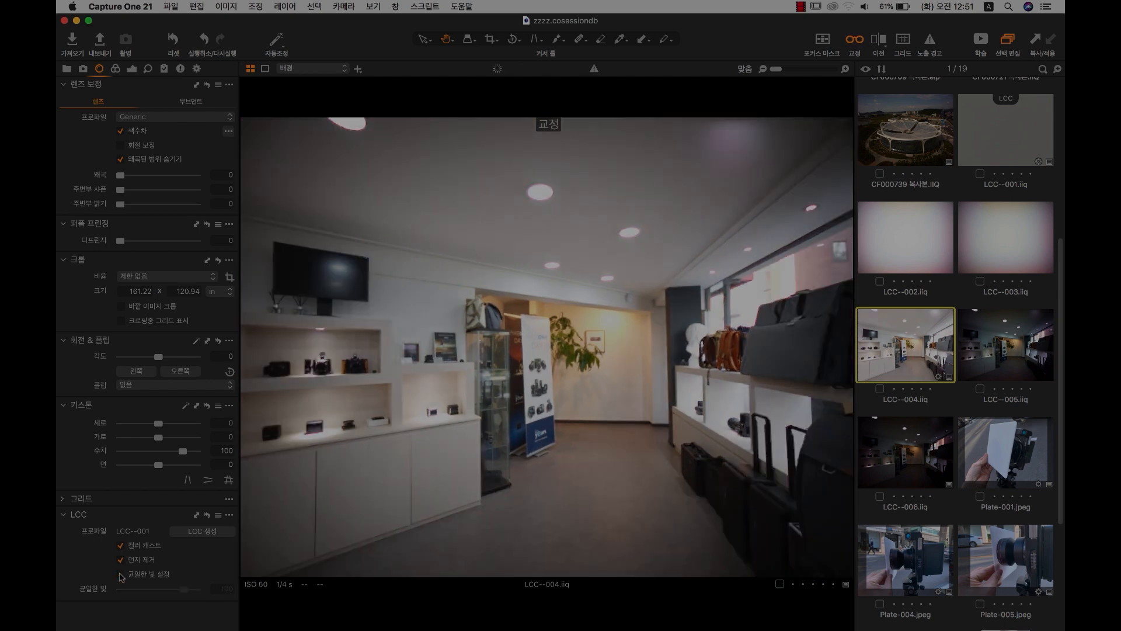
pyautogui.click(121, 575)
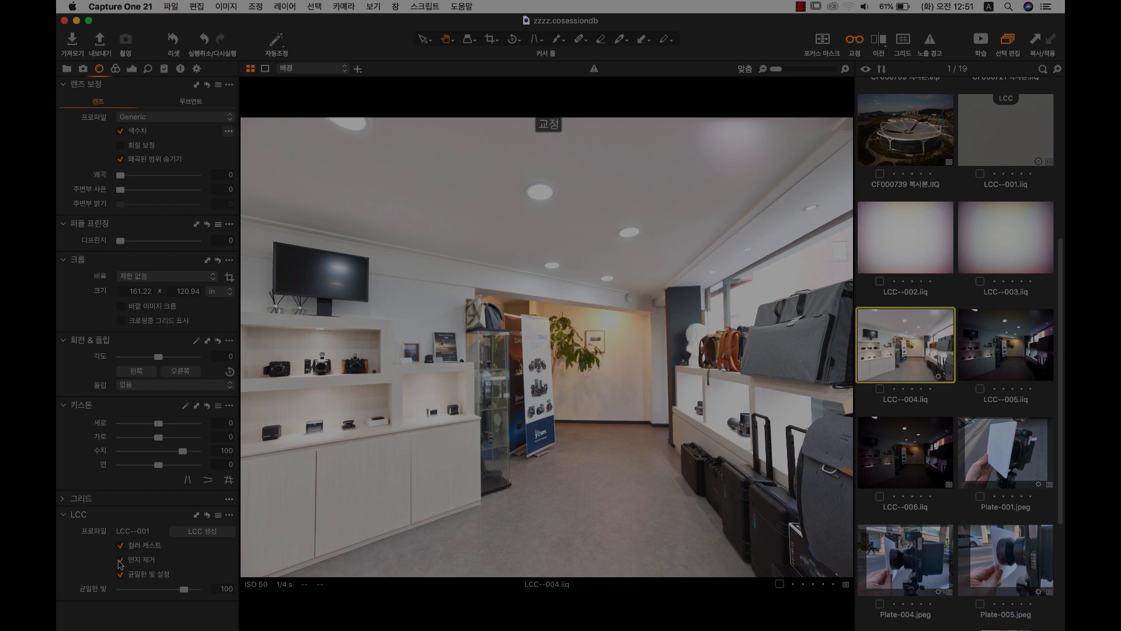
# Check the effect of the LCC uniform light on LCC--004 by turning it off and back on twice.
pyautogui.click(120, 574)
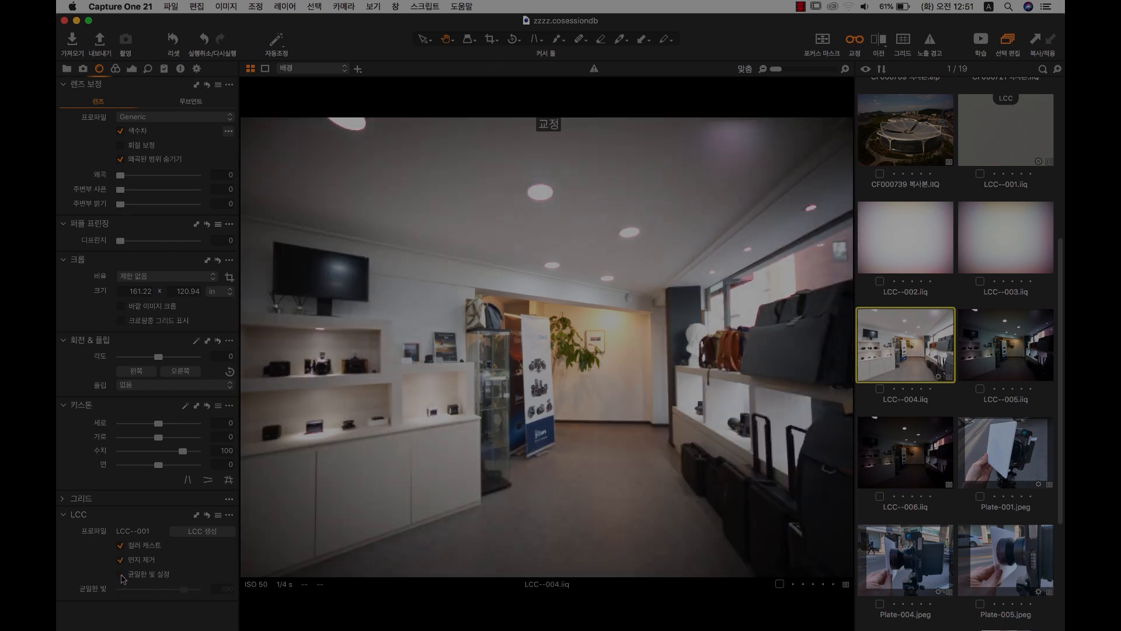
pyautogui.click(121, 575)
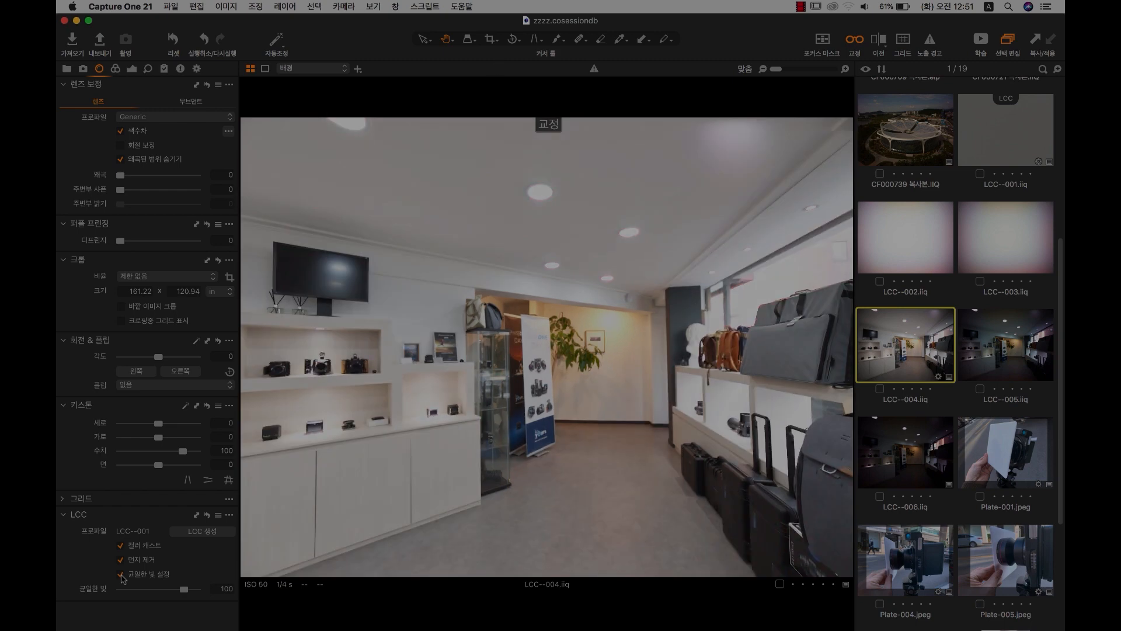
pyautogui.click(121, 575)
pyautogui.click(121, 575)
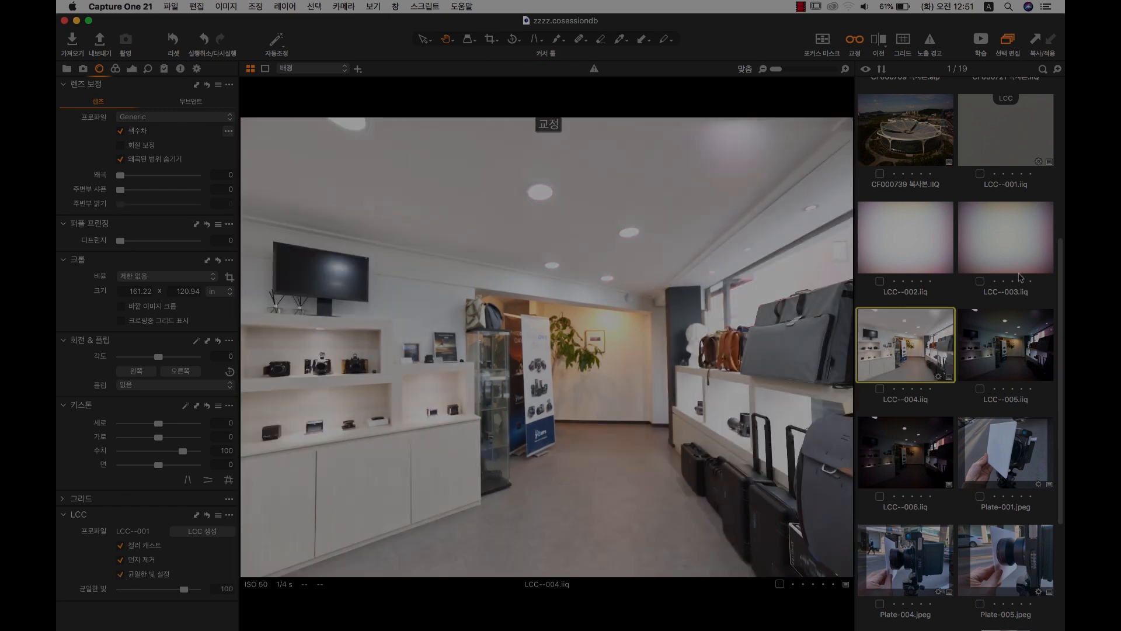
# Reset the LCC settings of the street photo with the utility pole, apply the preset 23mm-rodenstock and set uniform light to 68.
pyautogui.scroll(6, 1061, 270)
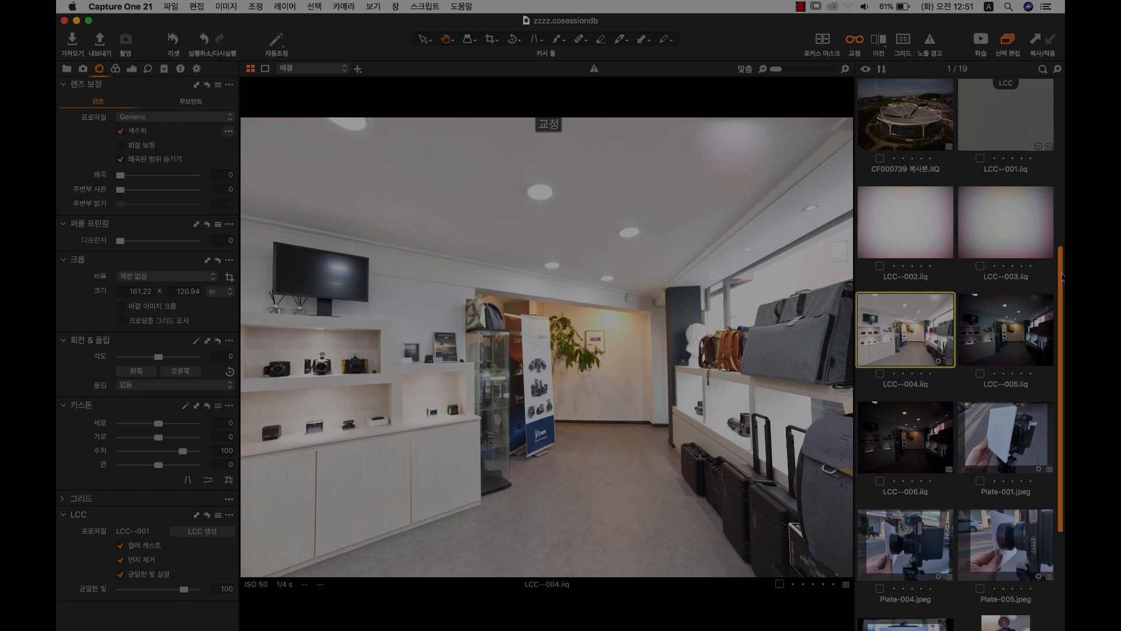
pyautogui.click(995, 107)
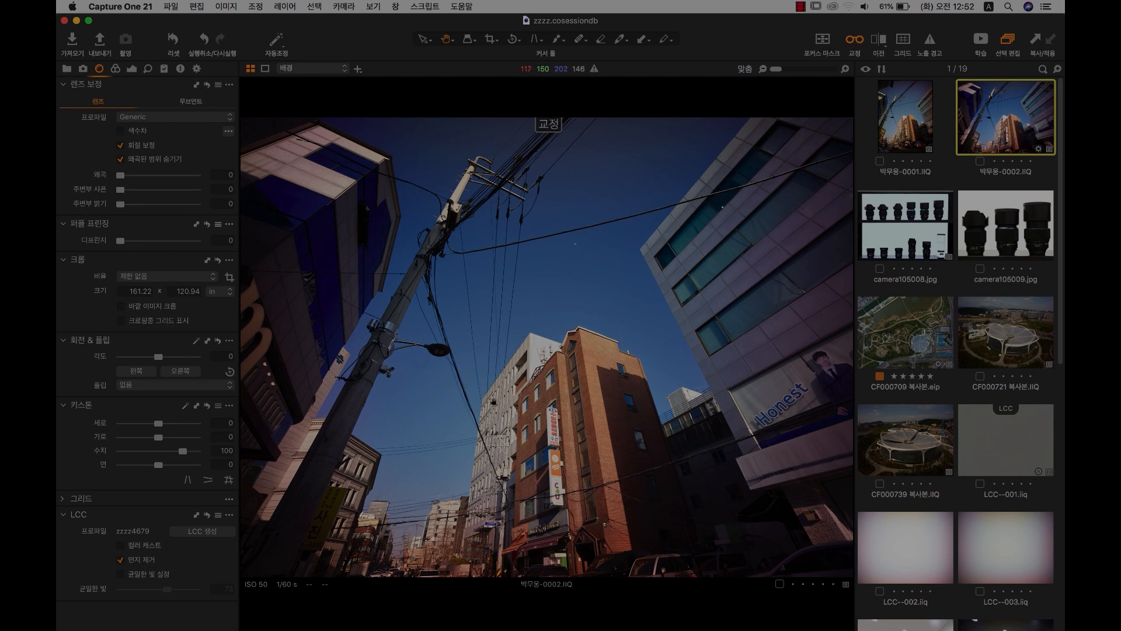
pyautogui.click(207, 514)
pyautogui.click(218, 515)
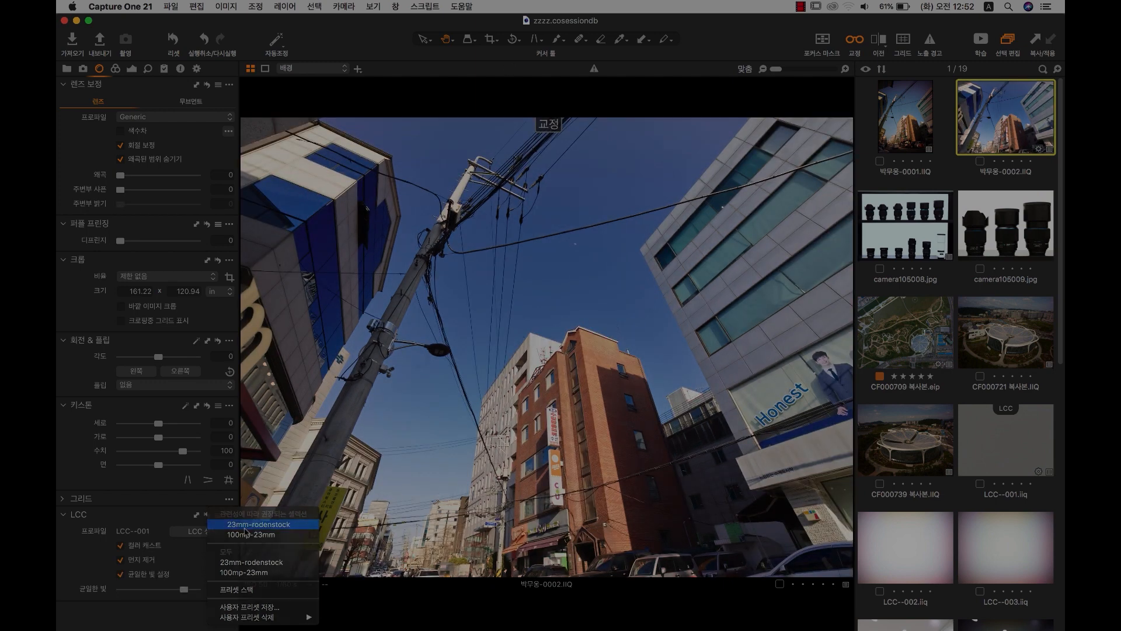
pyautogui.click(244, 526)
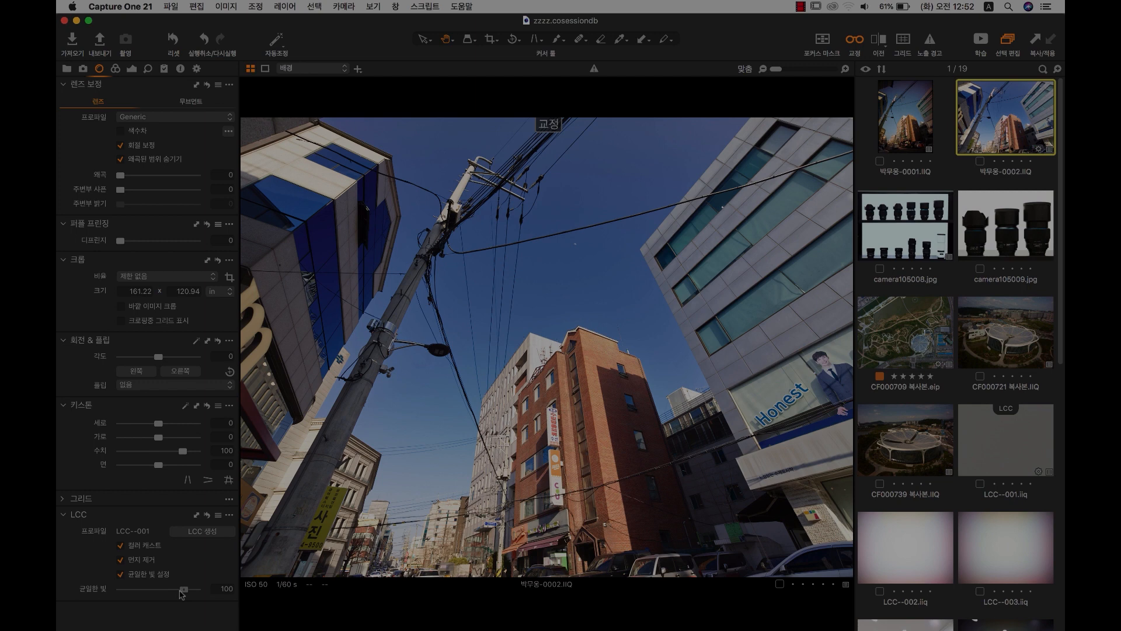
pyautogui.moveTo(181, 591); pyautogui.dragTo(161, 592)
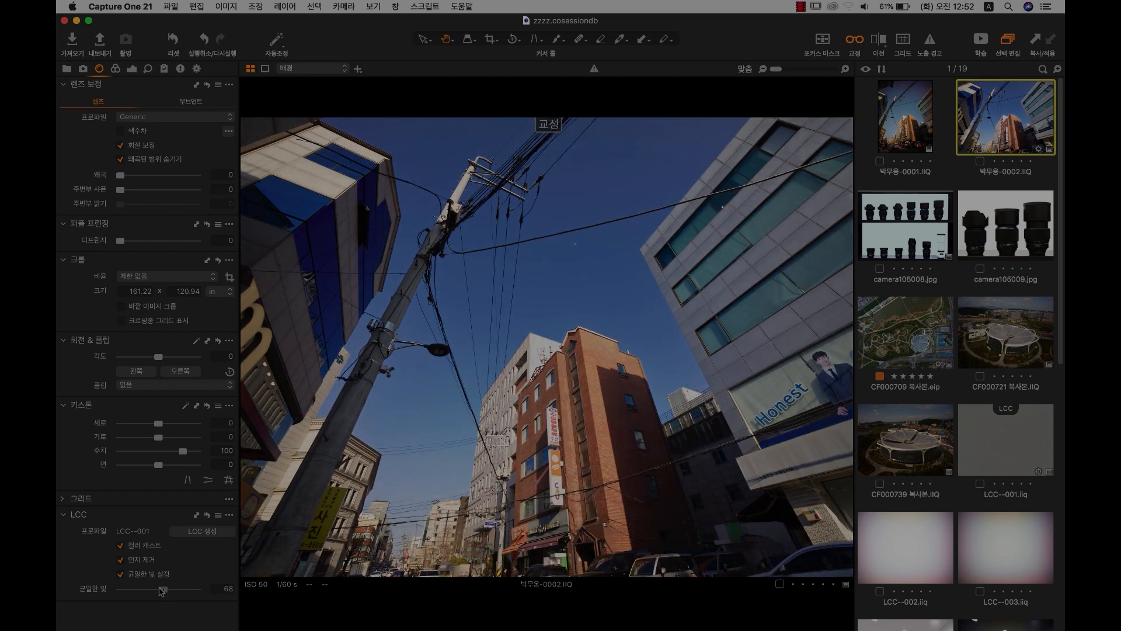
# Compare the street photo with the LCC color cast and uniform light corrections each turned off and back on.
pyautogui.click(120, 546)
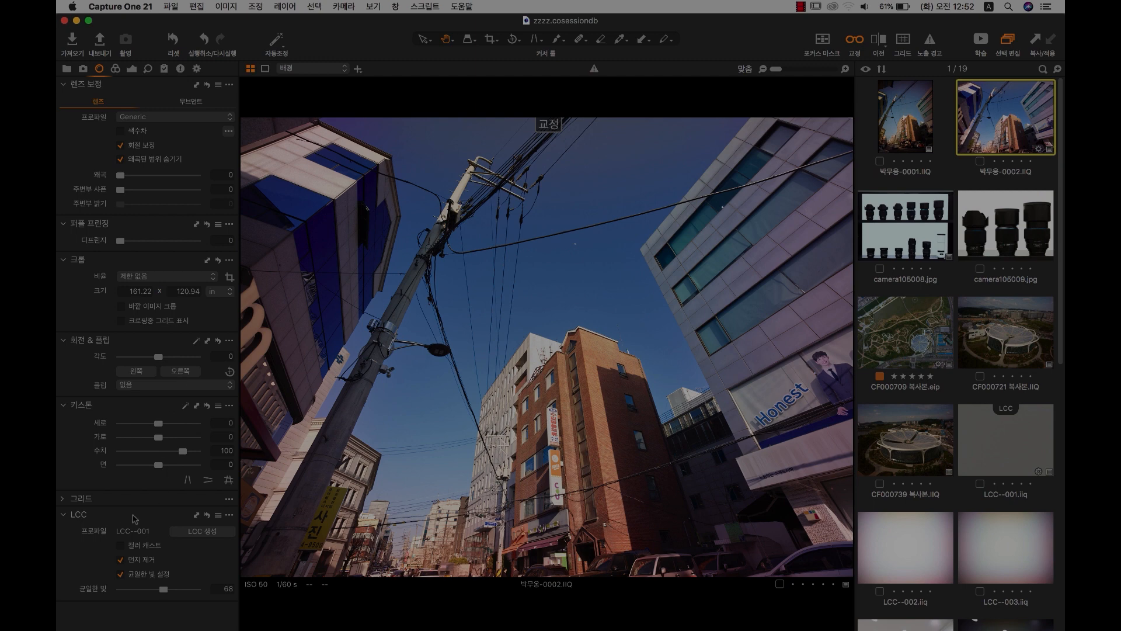
pyautogui.click(120, 546)
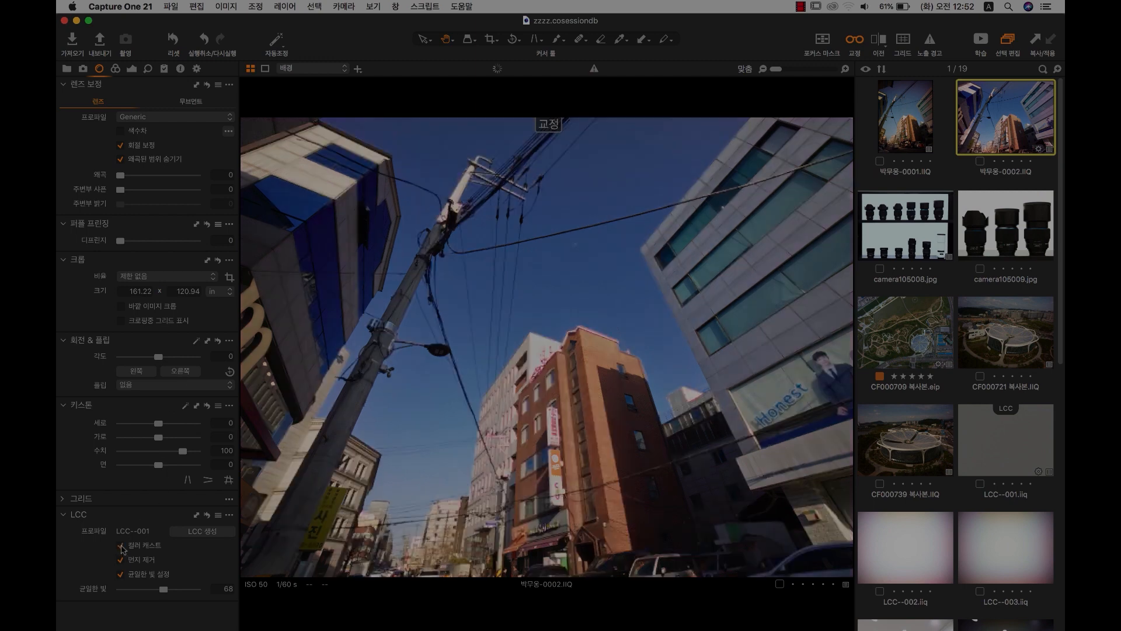
pyautogui.click(122, 574)
pyautogui.click(122, 574)
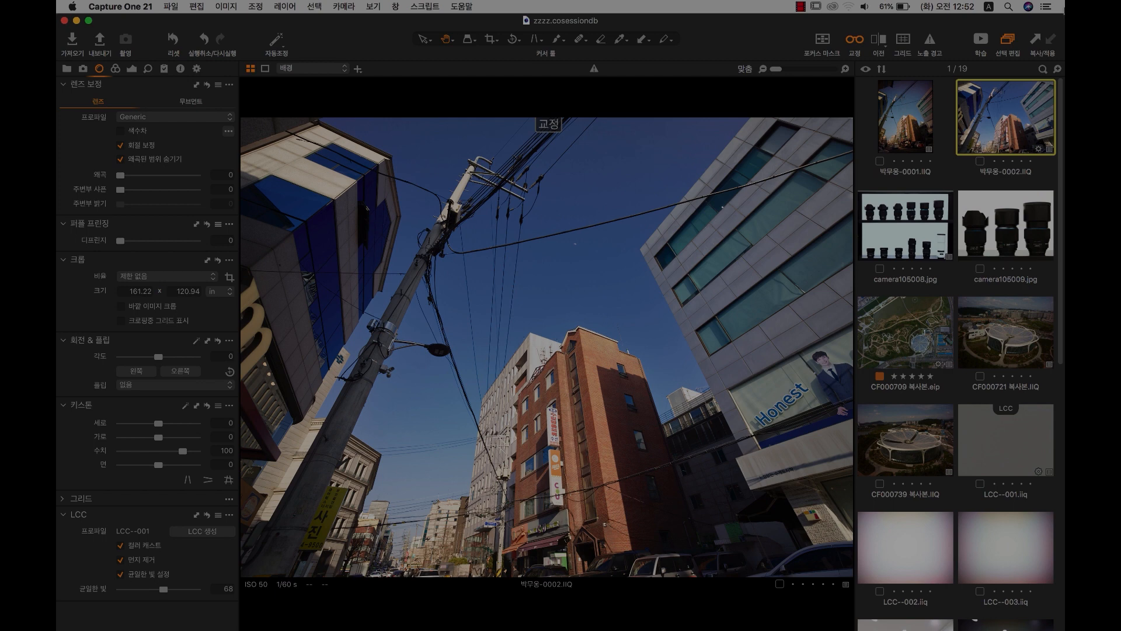
# Reset all adjustments of the plate shot LCC--001.
pyautogui.moveTo(1063, 103); pyautogui.dragTo(1062, 274)
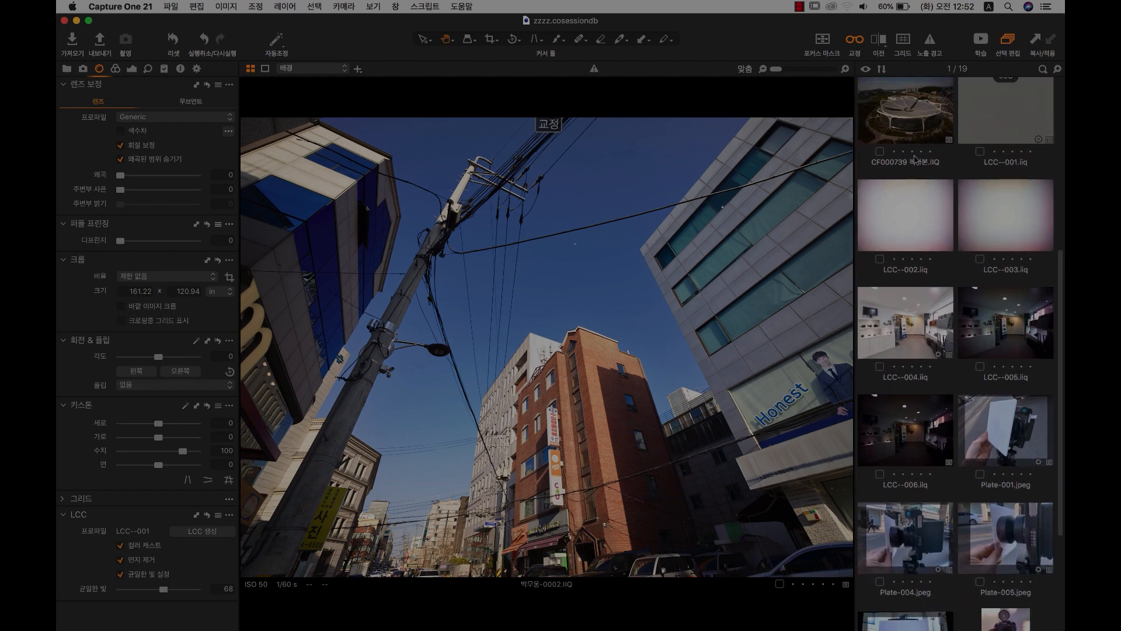
pyautogui.click(1000, 243)
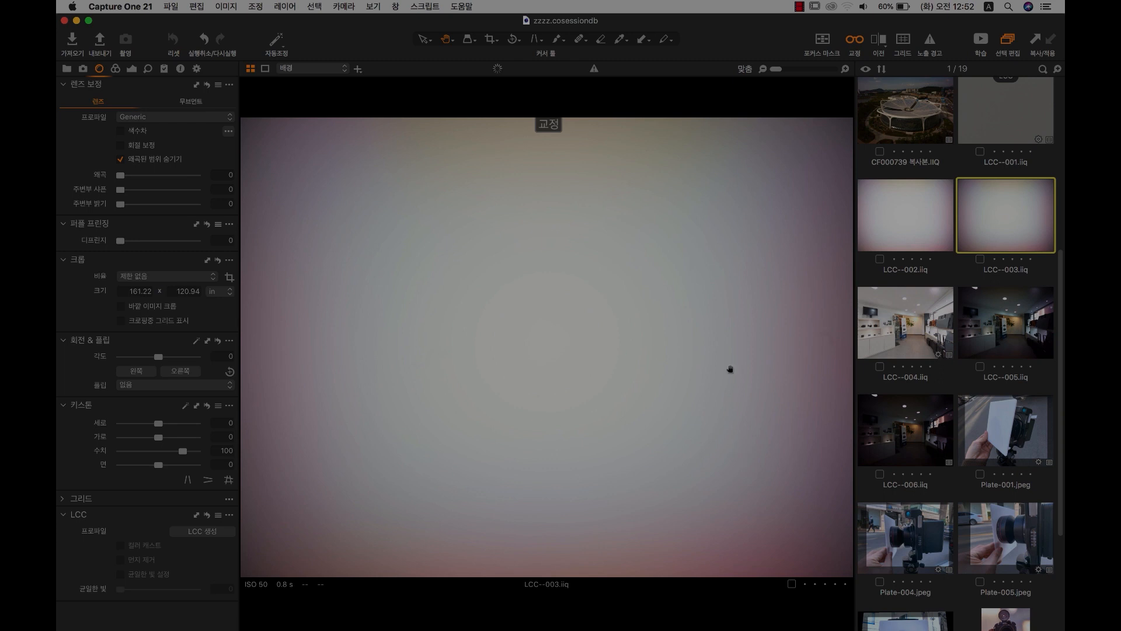
pyautogui.click(1009, 121)
pyautogui.click(177, 42)
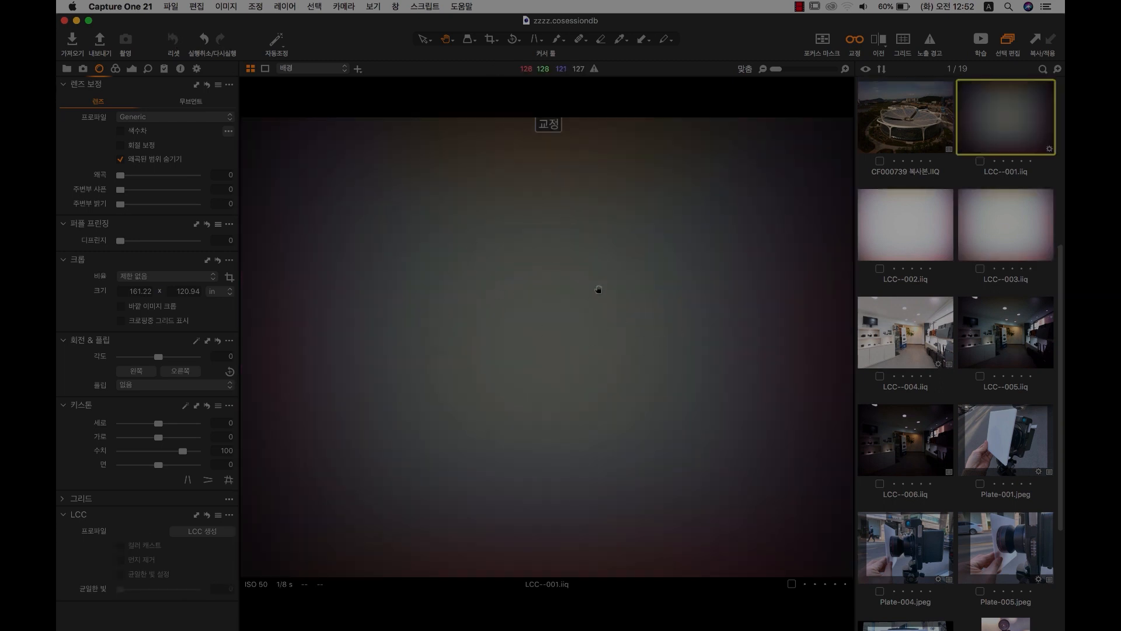
# Examine the uncorrected plate shots LCC--001, LCC--002 and LCC--003 and compare their color casts and vignetting.
pyautogui.moveTo(1060, 254); pyautogui.dragTo(1063, 207)
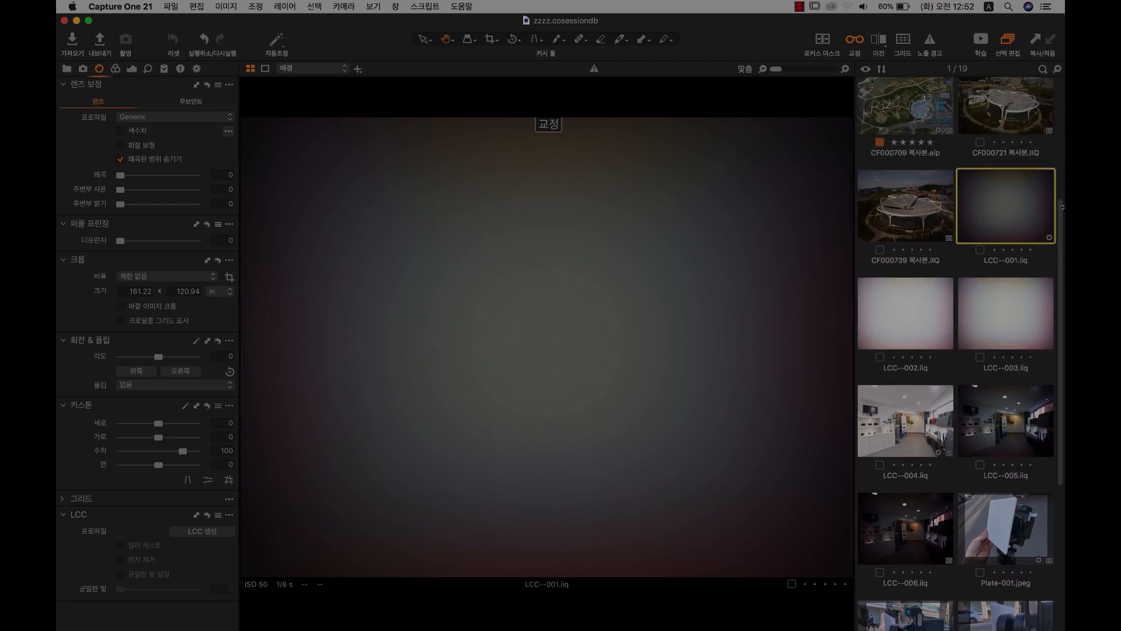
pyautogui.scroll(5, 1063, 207)
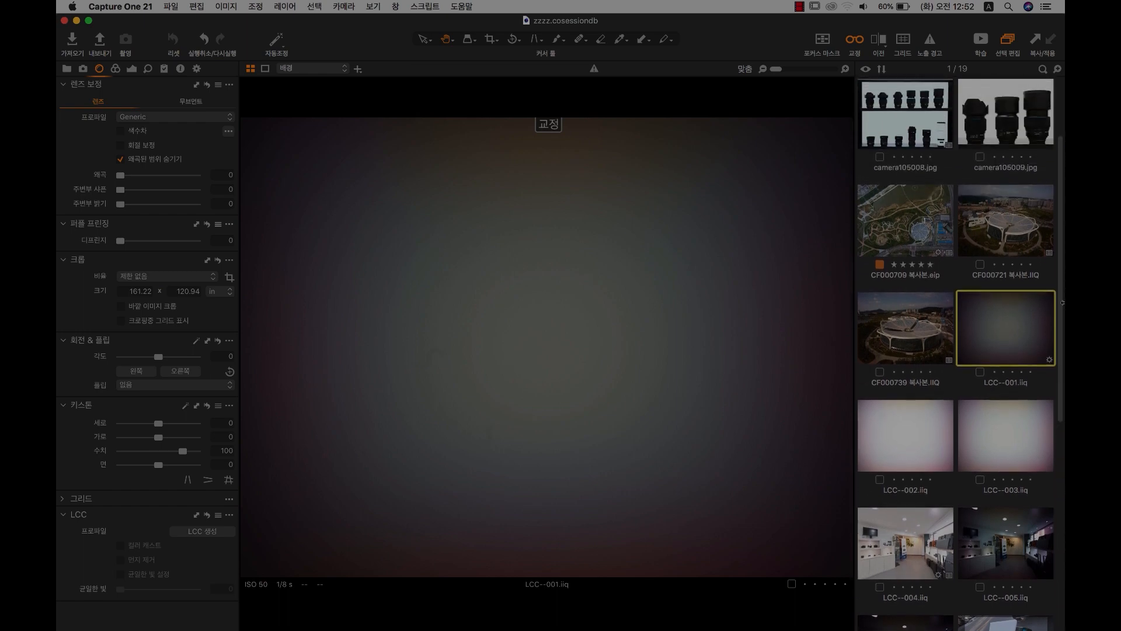
pyautogui.scroll(-15, 1063, 292)
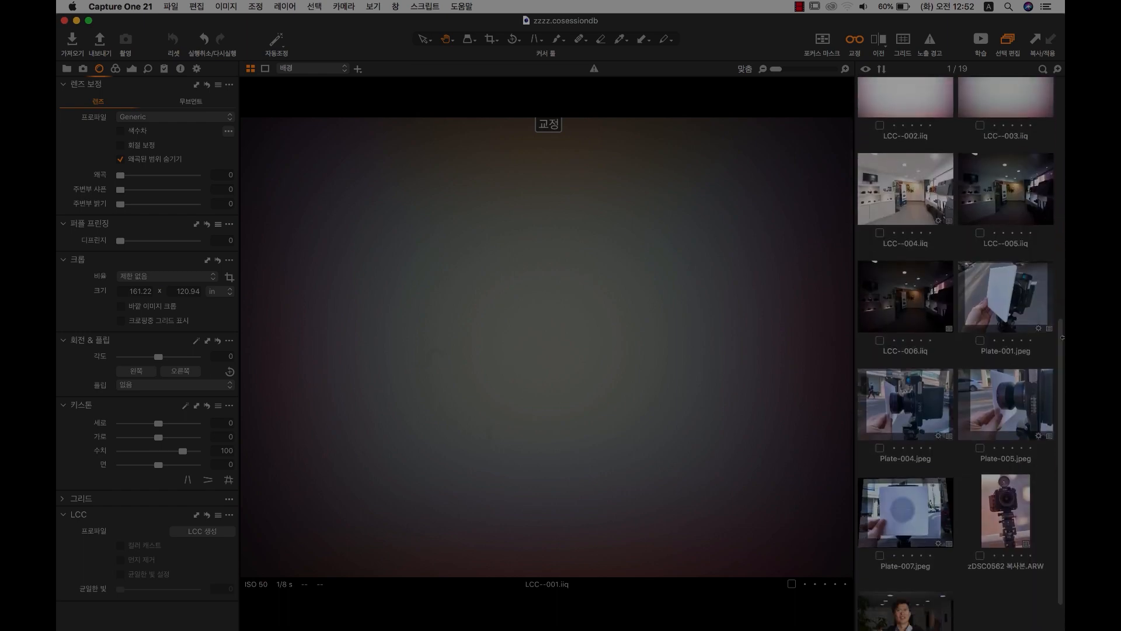
pyautogui.scroll(9, 1063, 337)
pyautogui.click(996, 283)
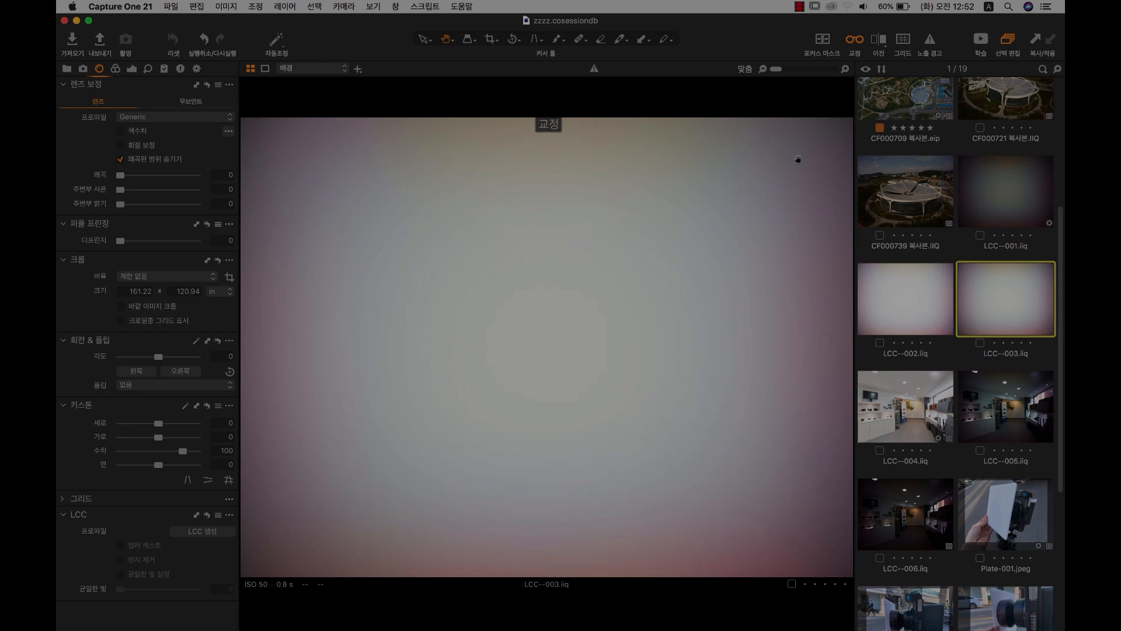
pyautogui.press('Up')
pyautogui.click(981, 298)
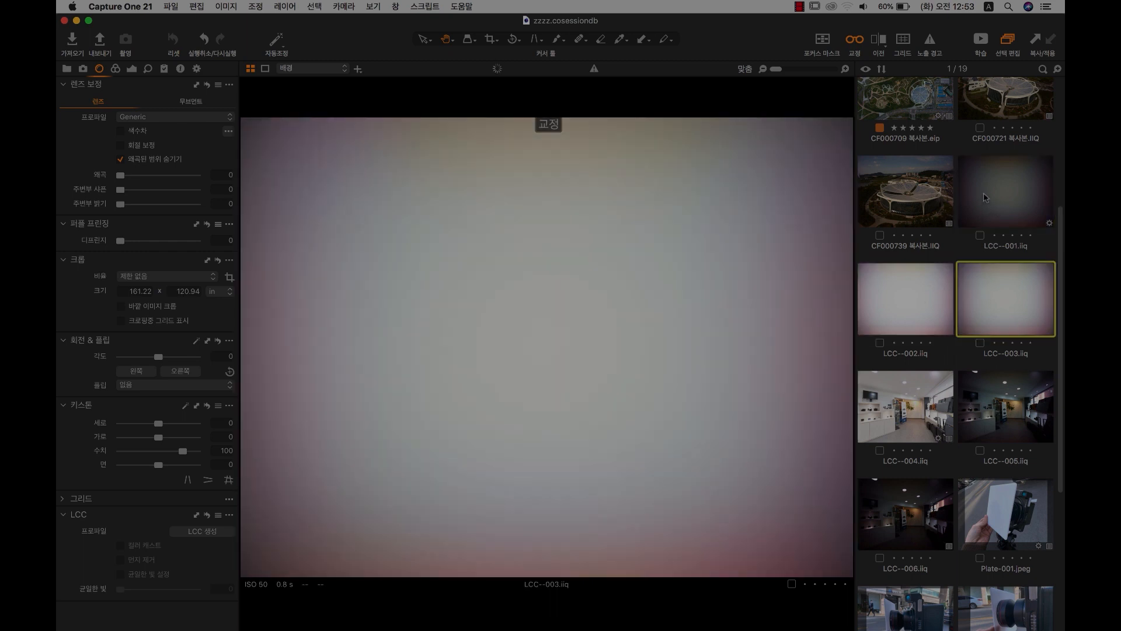
pyautogui.click(986, 197)
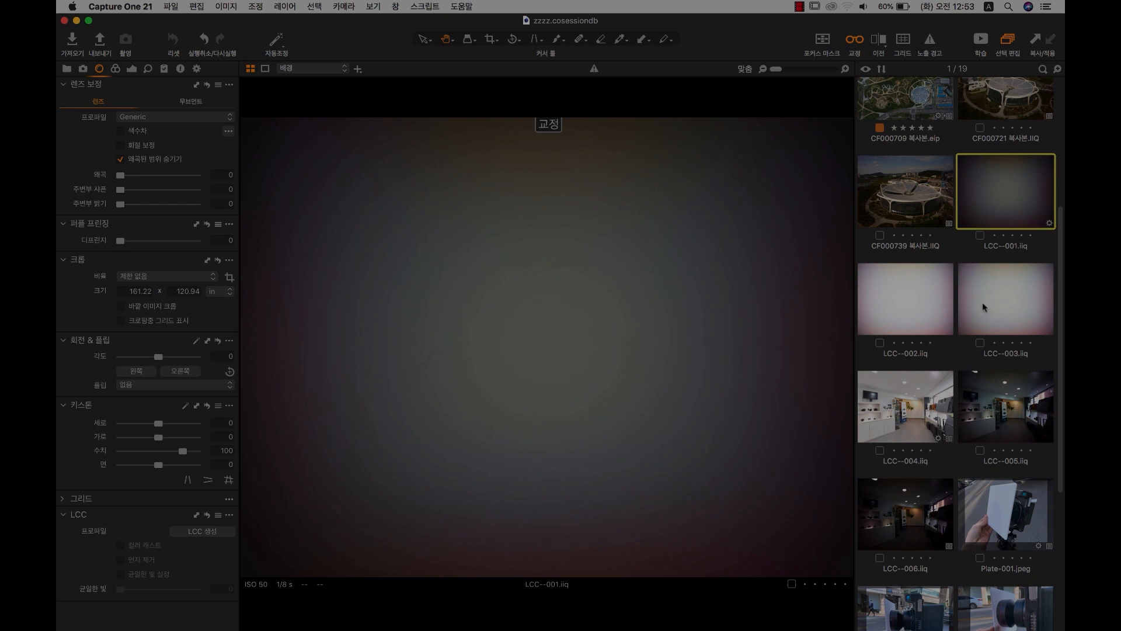
pyautogui.click(914, 290)
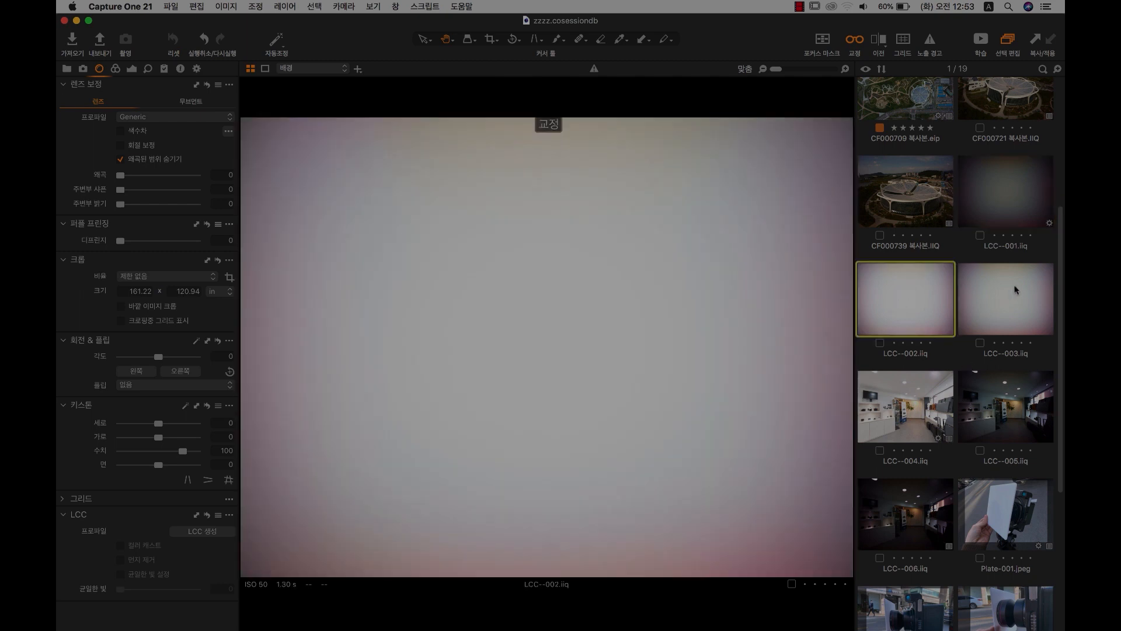
pyautogui.click(1014, 293)
pyautogui.click(1005, 199)
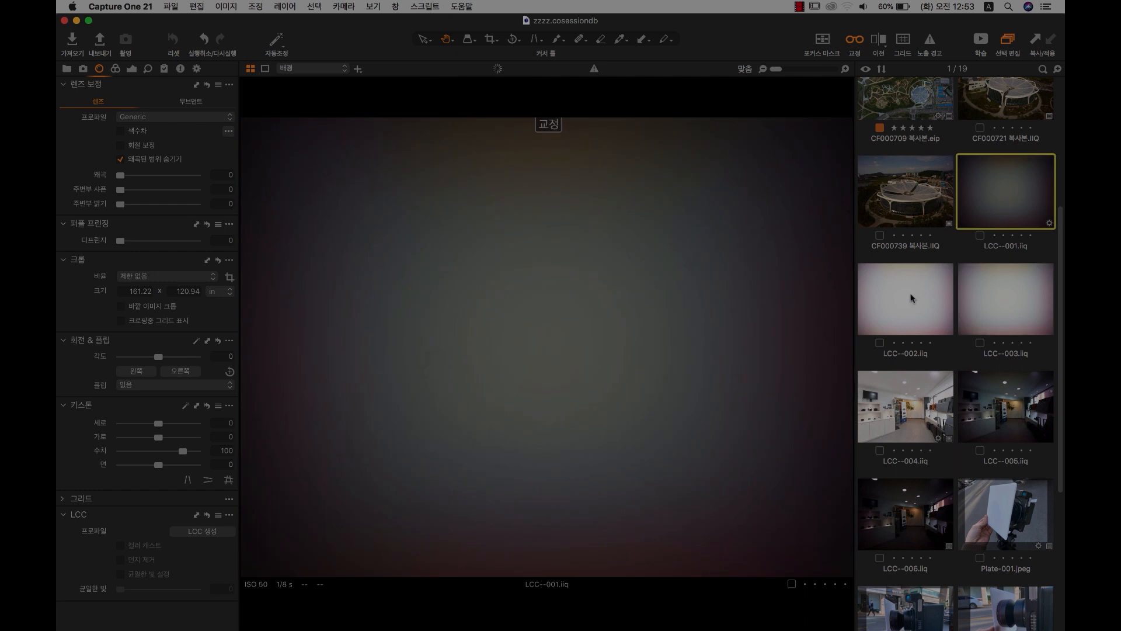
pyautogui.click(913, 298)
pyautogui.click(985, 296)
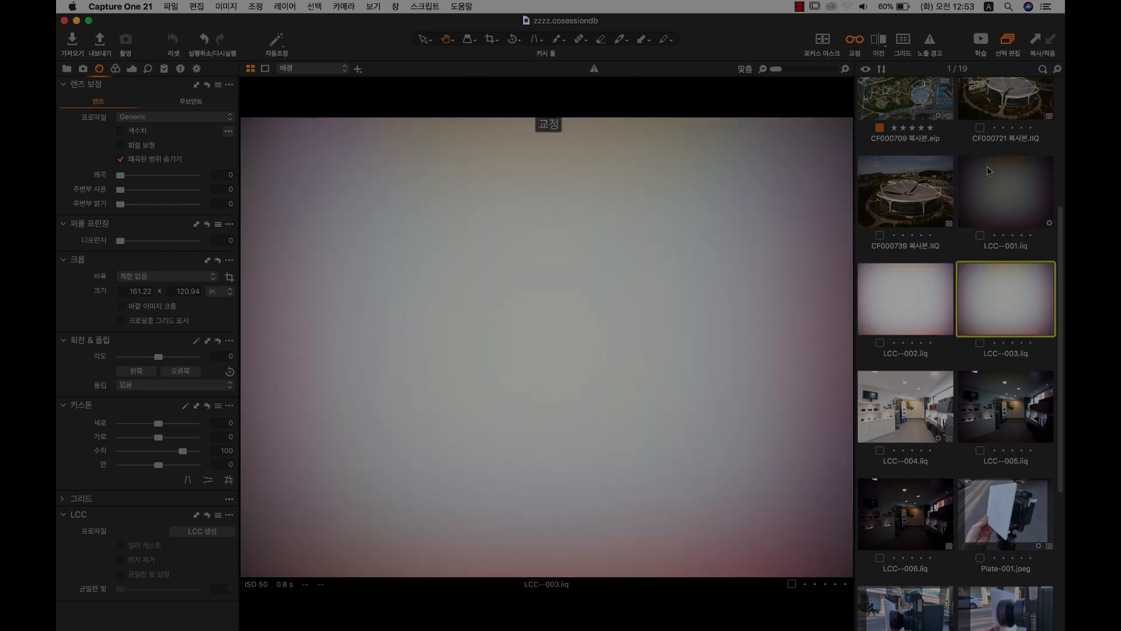
pyautogui.click(987, 166)
pyautogui.click(913, 287)
pyautogui.click(997, 282)
pyautogui.click(1002, 208)
pyautogui.click(940, 289)
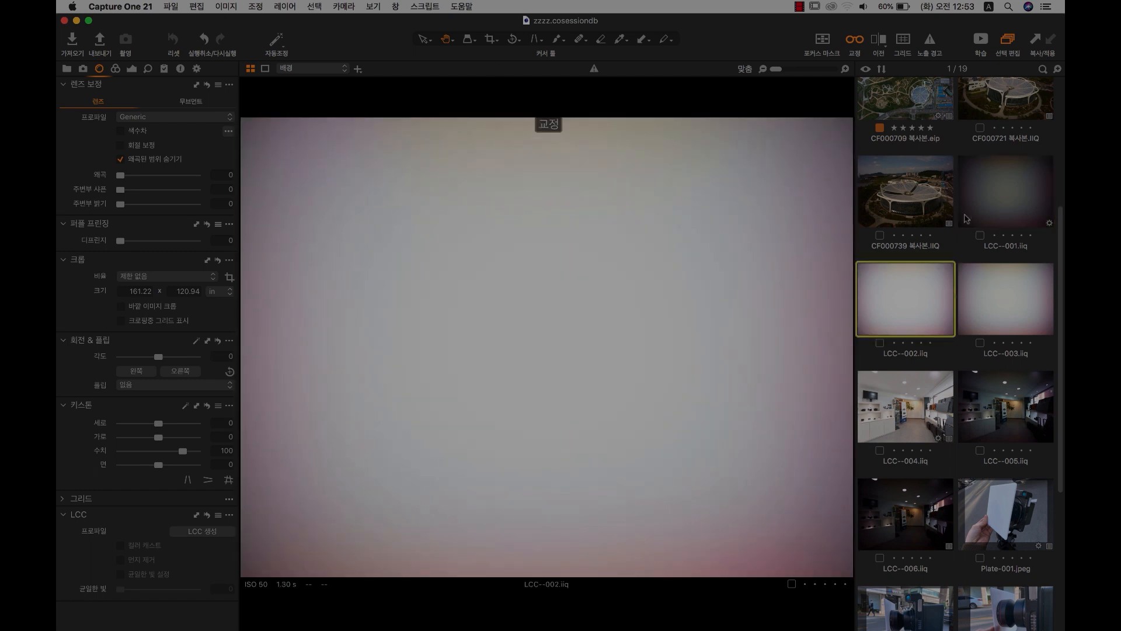
# Create an LCC profile from the plate shot LCC--001, including dust removal information and wide-angle lens correction data.
pyautogui.click(993, 204)
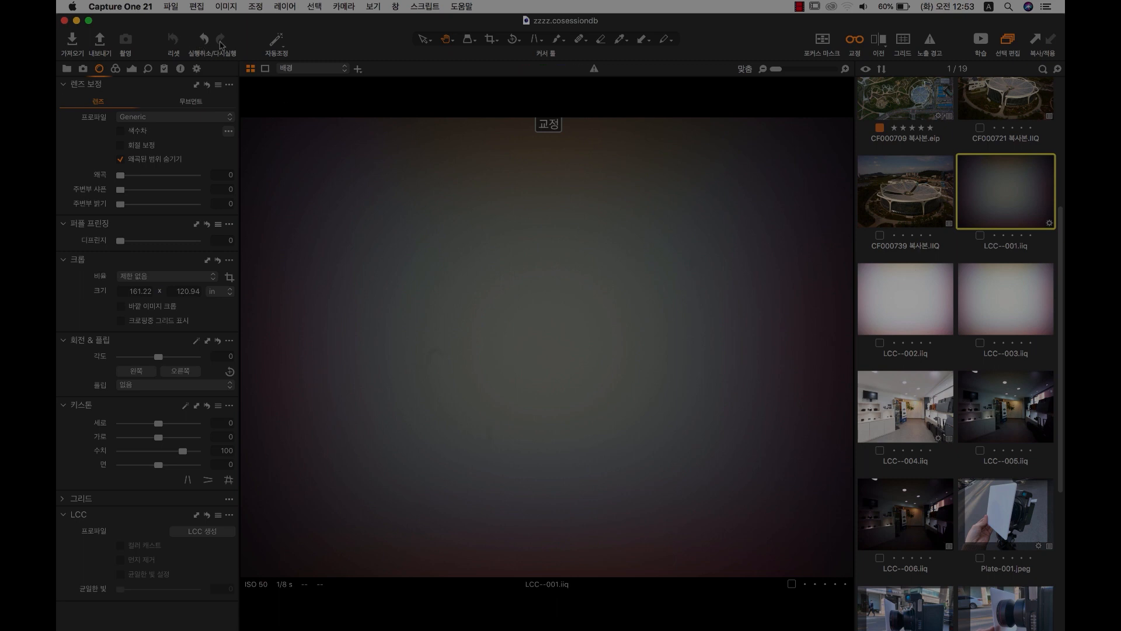
pyautogui.click(209, 531)
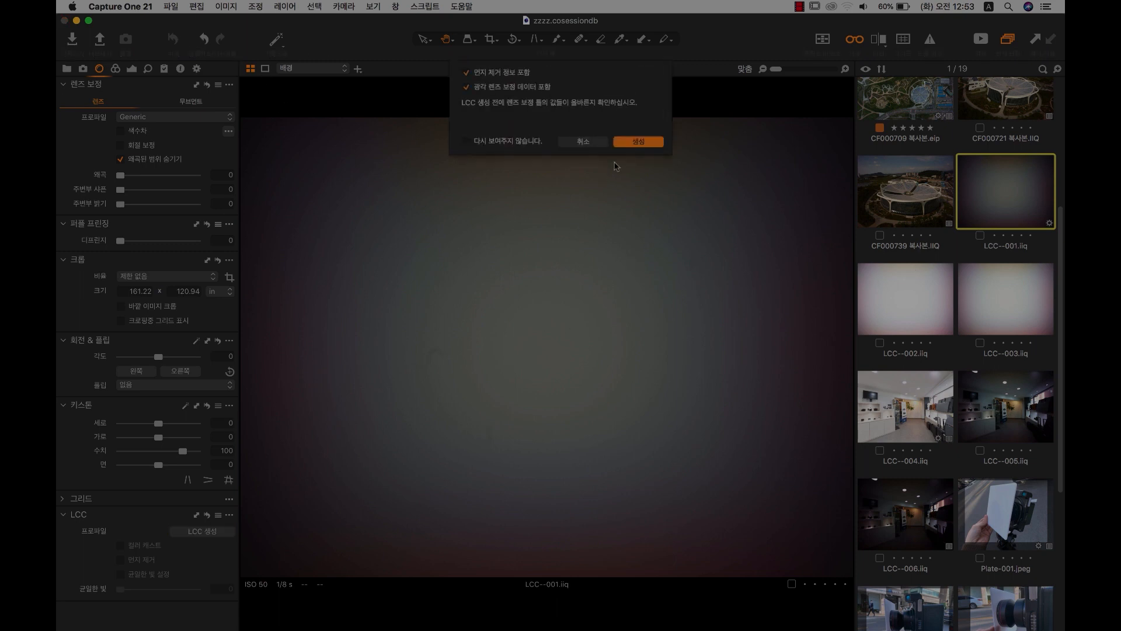
pyautogui.click(639, 142)
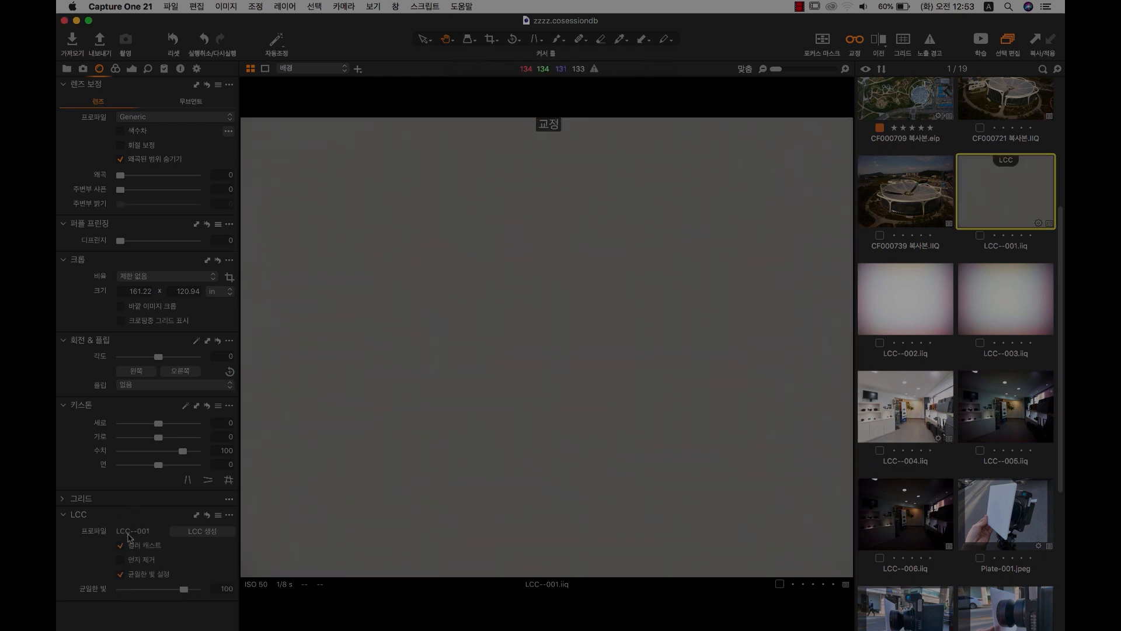
# Set the light falloff of LCC--001 to 76 with LCC uniform light turned off, and turn uniform light back on.
pyautogui.click(122, 545)
pyautogui.click(121, 574)
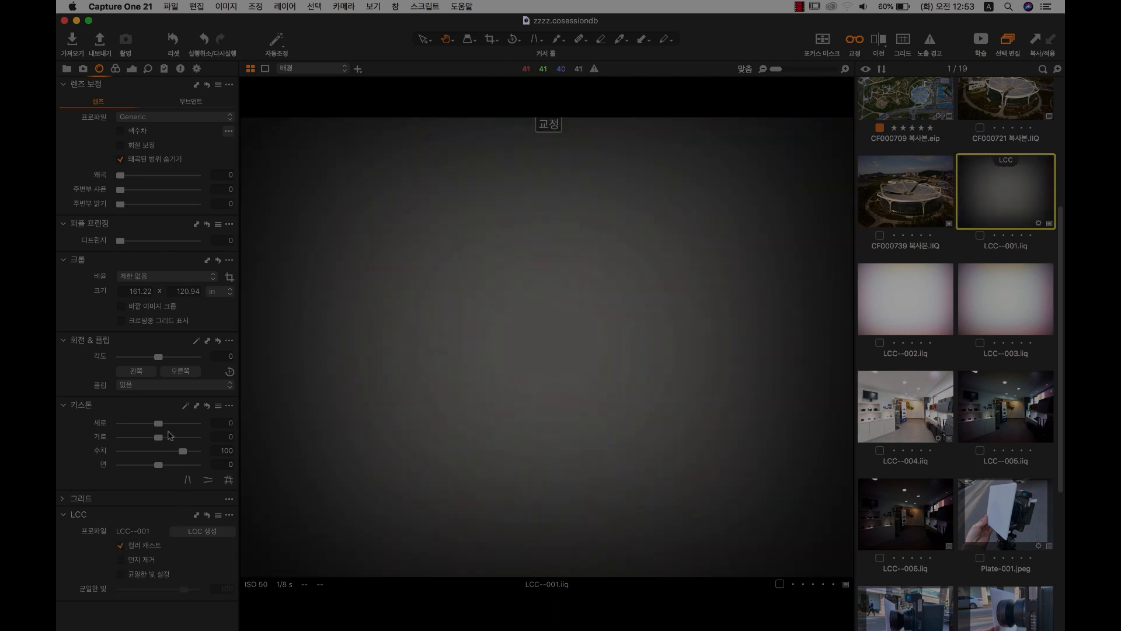
pyautogui.moveTo(126, 206)
pyautogui.mouseDown()
pyautogui.moveTo(177, 213)
pyautogui.moveTo(139, 210)
pyautogui.mouseUp()
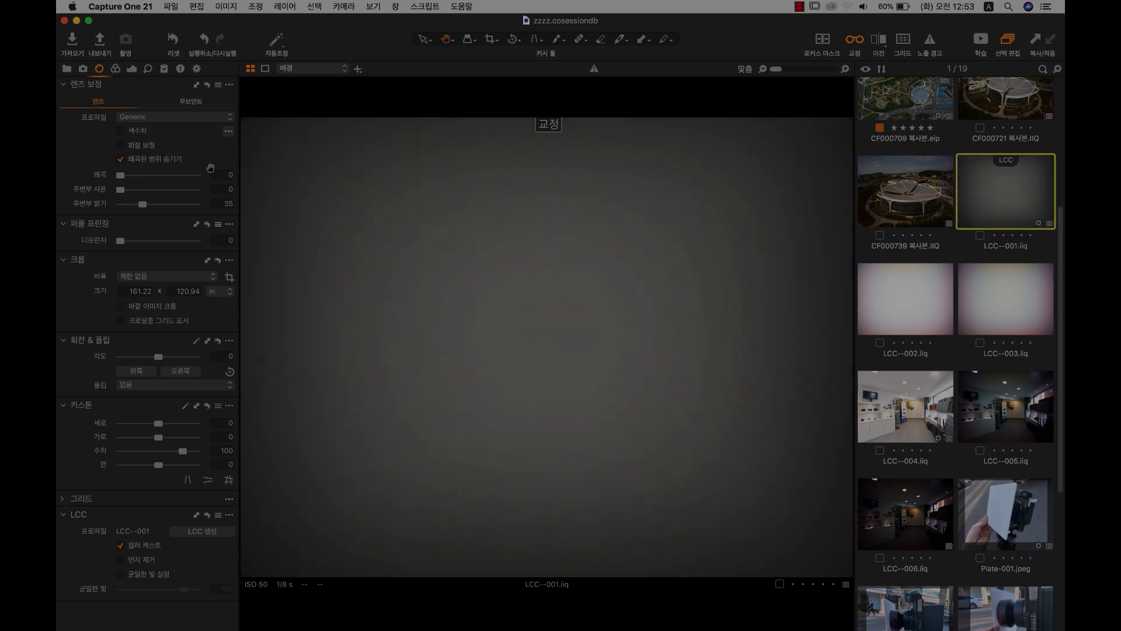
pyautogui.moveTo(142, 208); pyautogui.dragTo(159, 207)
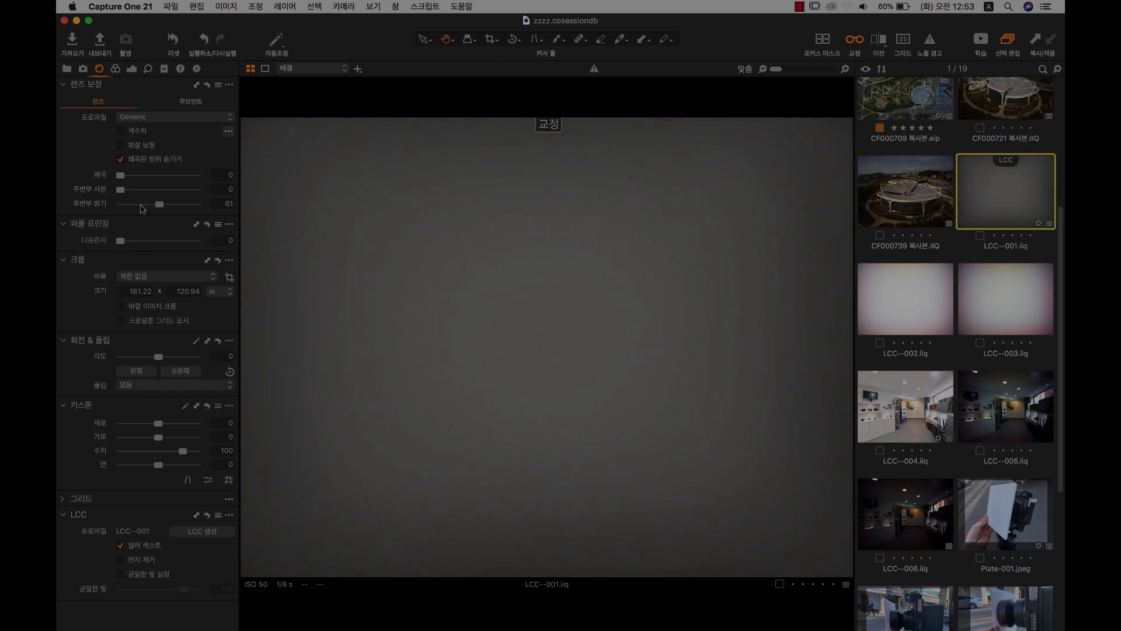
pyautogui.click(158, 207)
pyautogui.moveTo(164, 211); pyautogui.dragTo(170, 208)
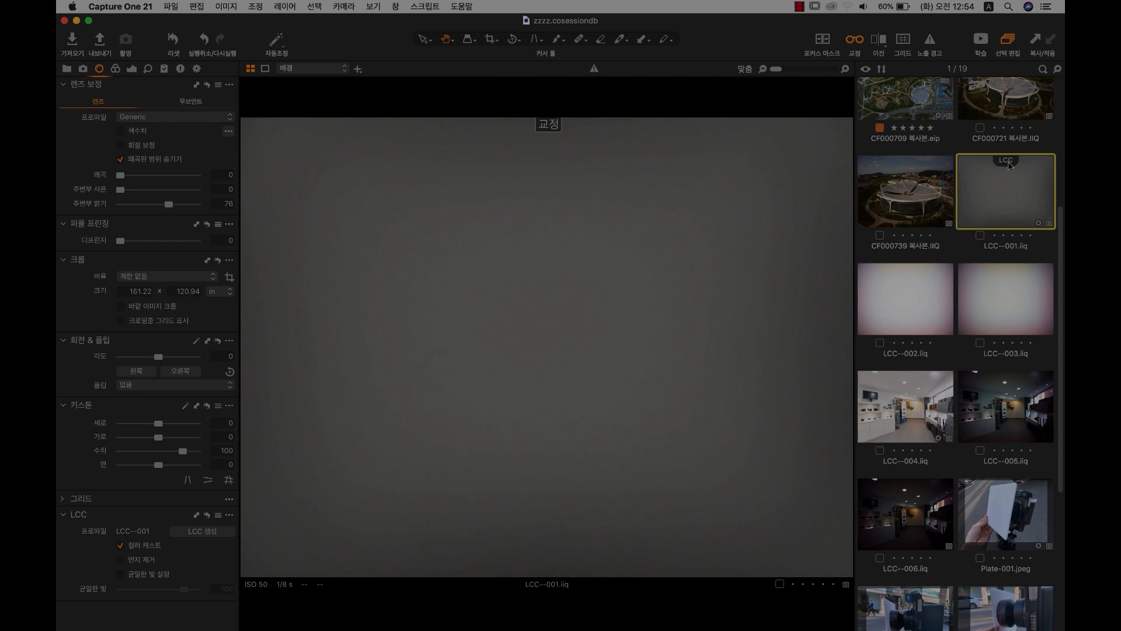
pyautogui.click(163, 575)
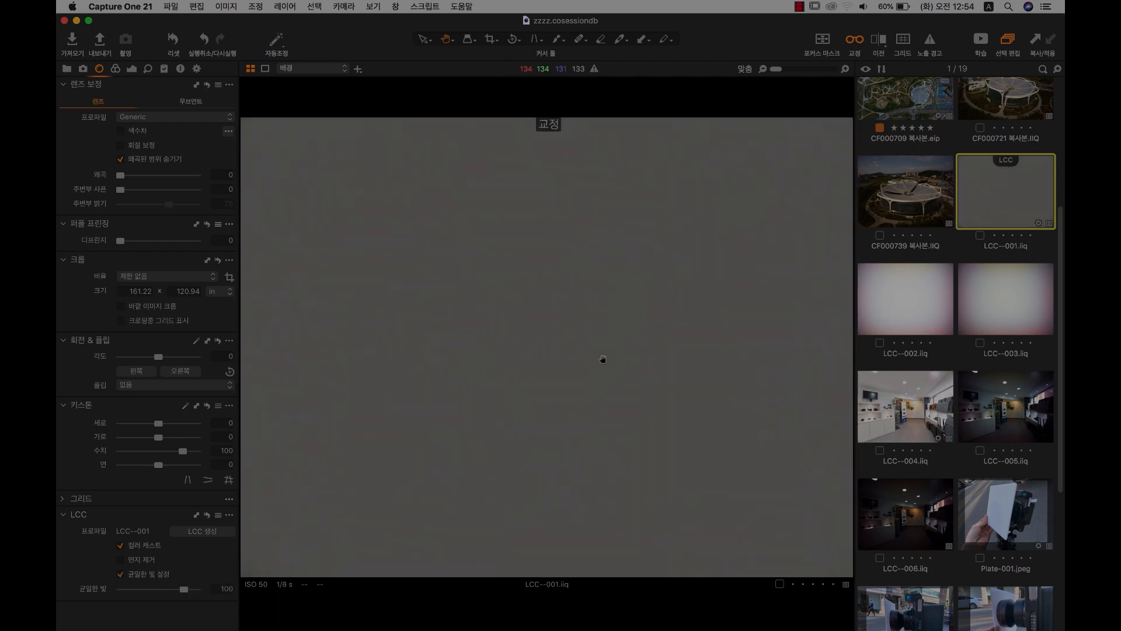